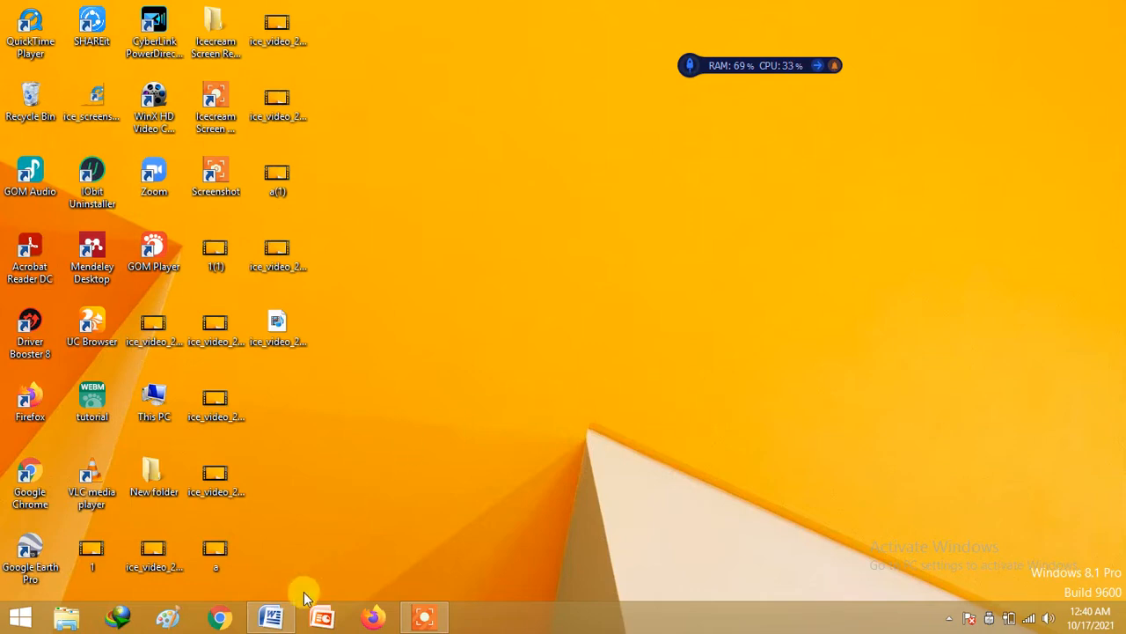
- Open Google Chrome with the first profile listed on the profile chooser
{"action": "left_click", "coordinate": [219, 618]}
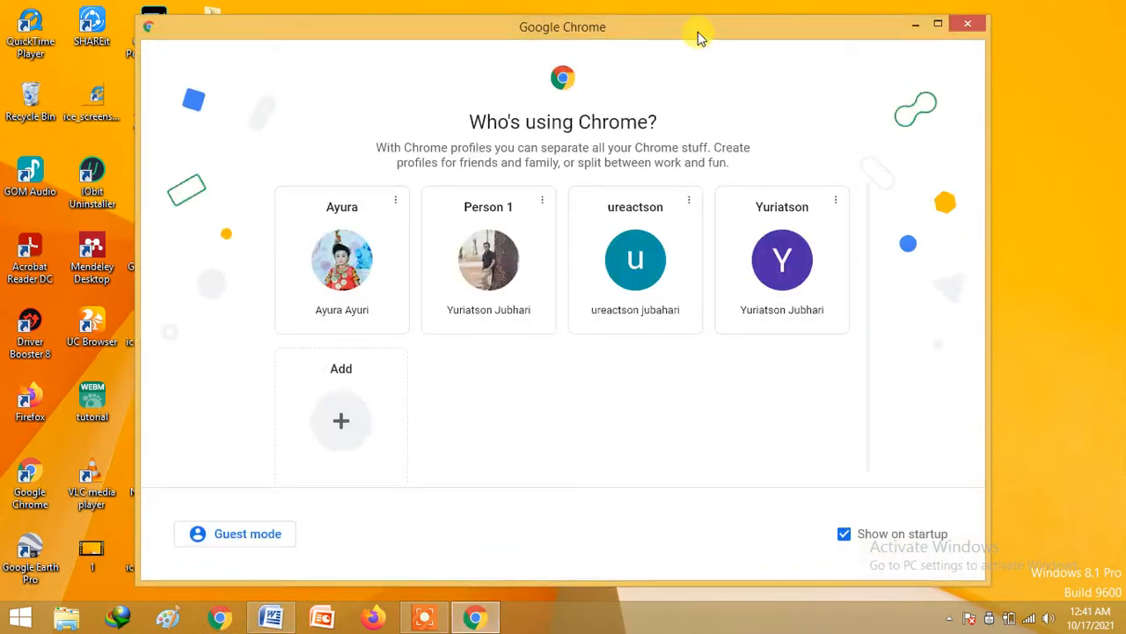
{"action": "left_click_drag", "start_coordinate": [698, 31], "coordinate": [850, 37]}
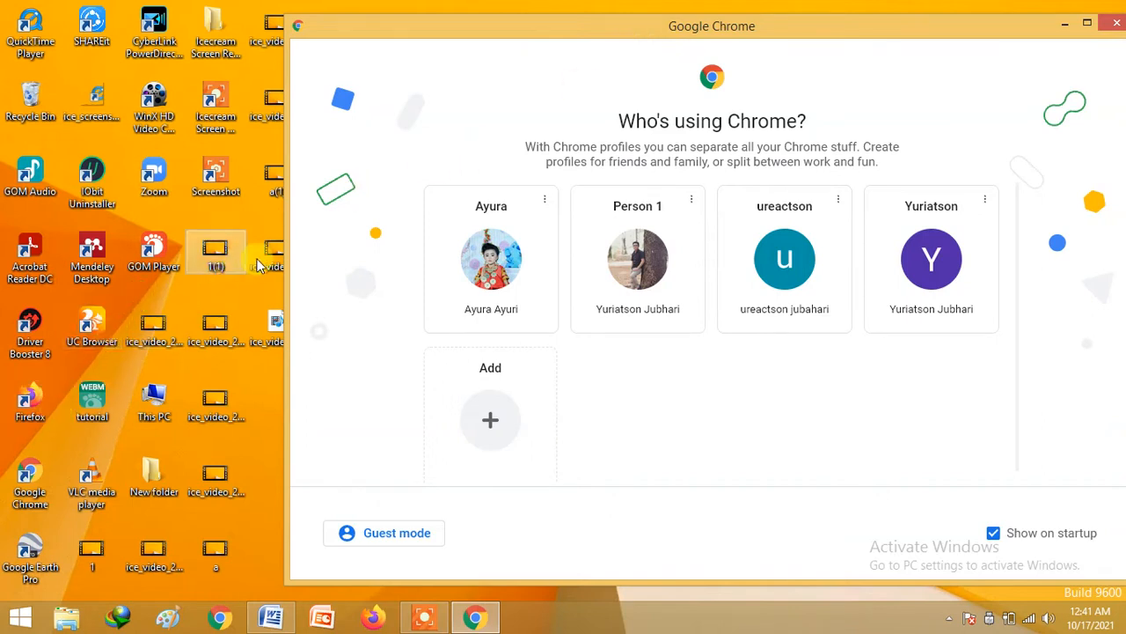
{"action": "left_click_drag", "start_coordinate": [454, 42], "coordinate": [471, 42]}
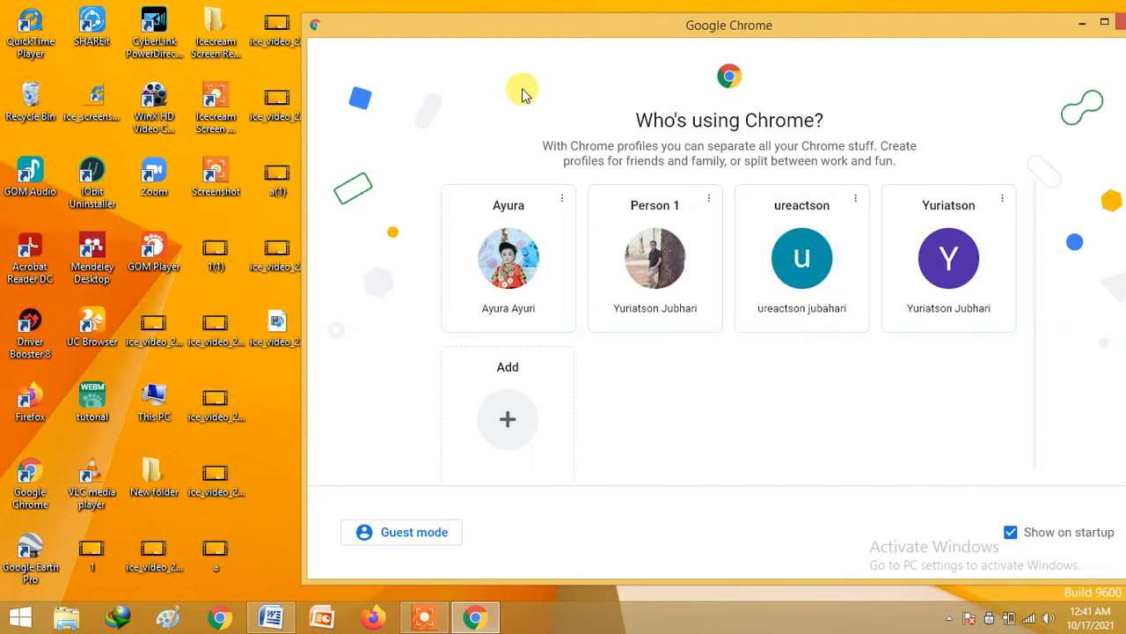
{"action": "left_click", "coordinate": [513, 255]}
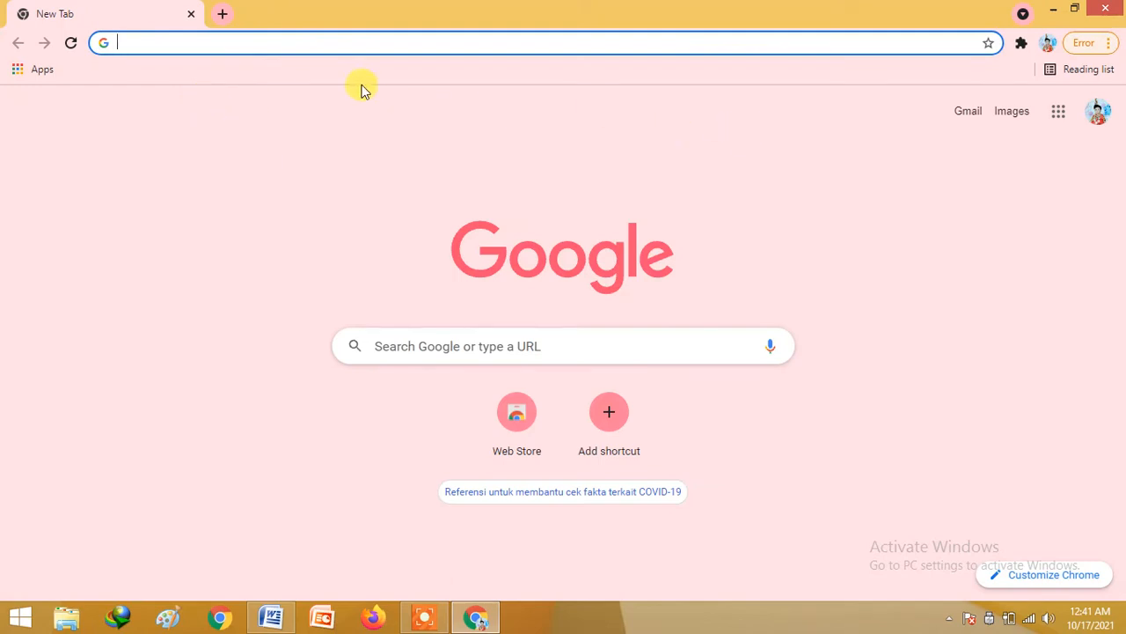
- Search the web for "youtube" and open the YouTube site from the results
{"action": "left_click", "coordinate": [350, 46]}
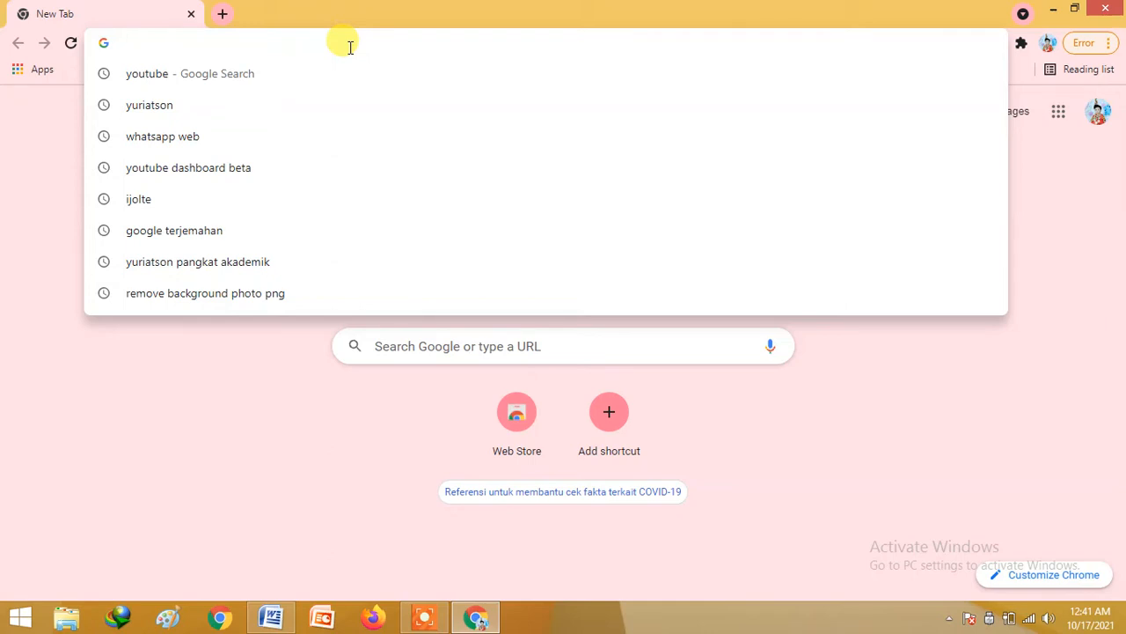
{"action": "type", "text": "youtube"}
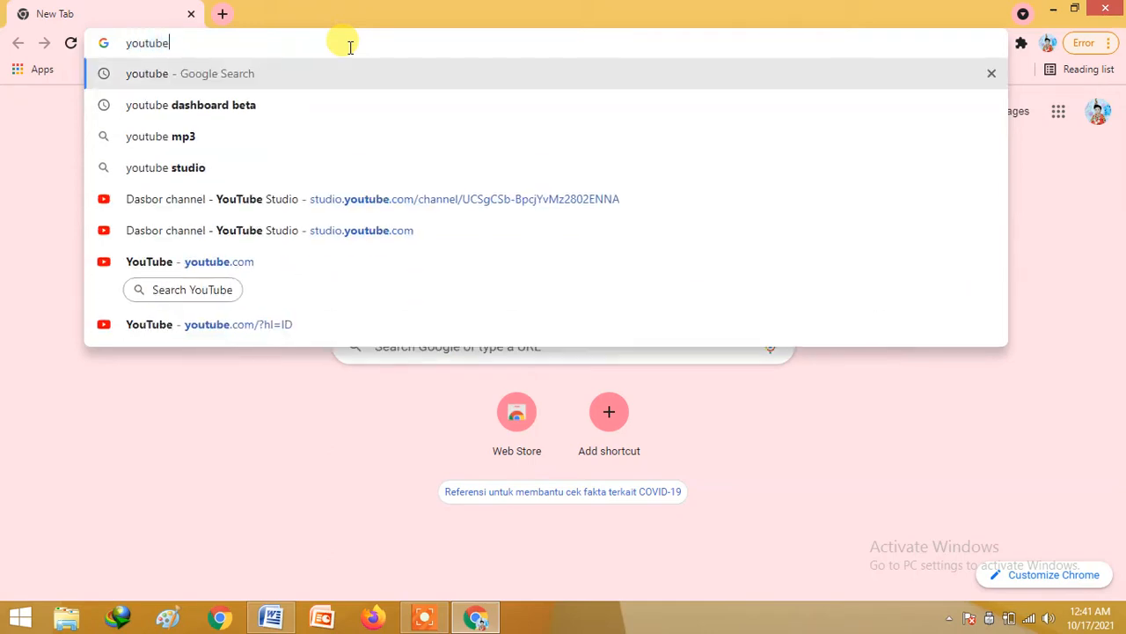
{"action": "key", "text": "Return"}
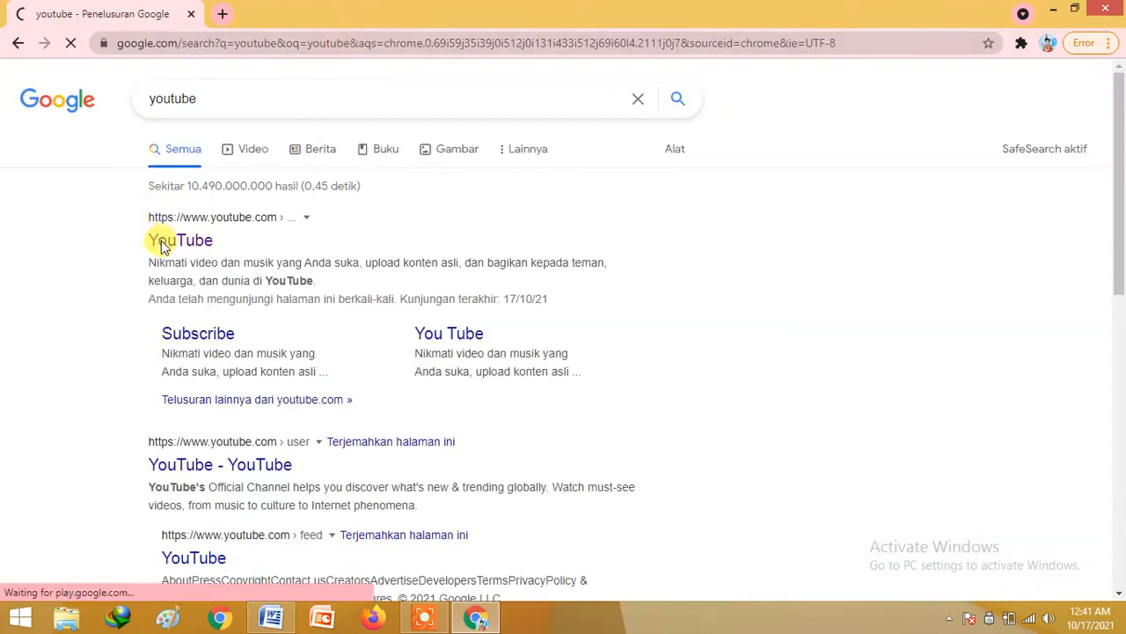
{"action": "left_click", "coordinate": [158, 249]}
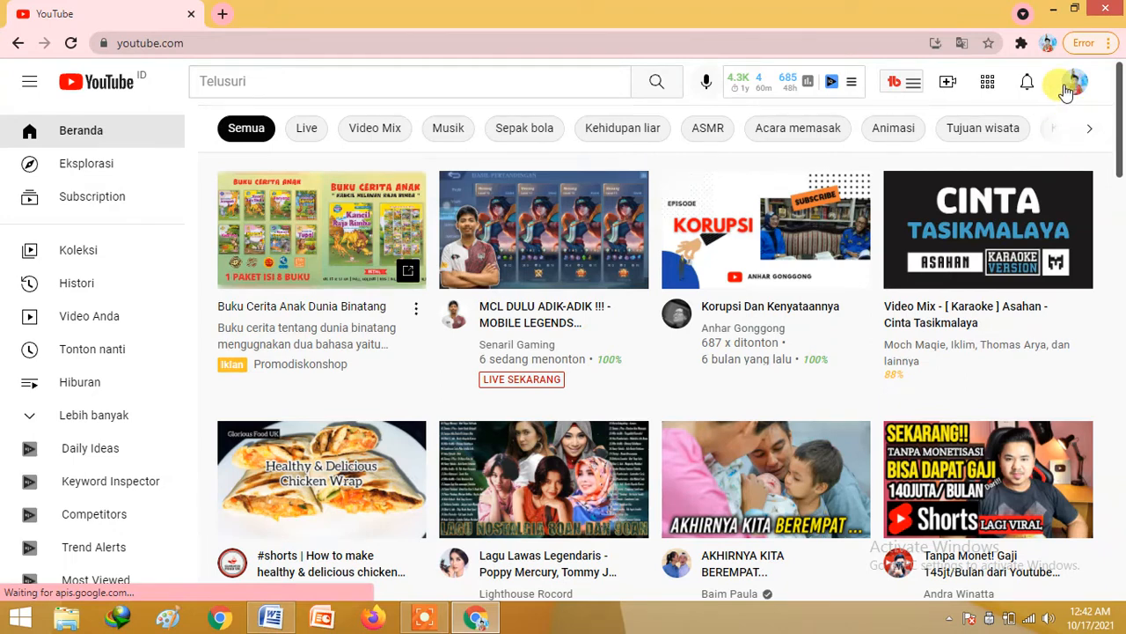
- Open YouTube Studio for the signed-in channel
{"action": "left_click", "coordinate": [1074, 88]}
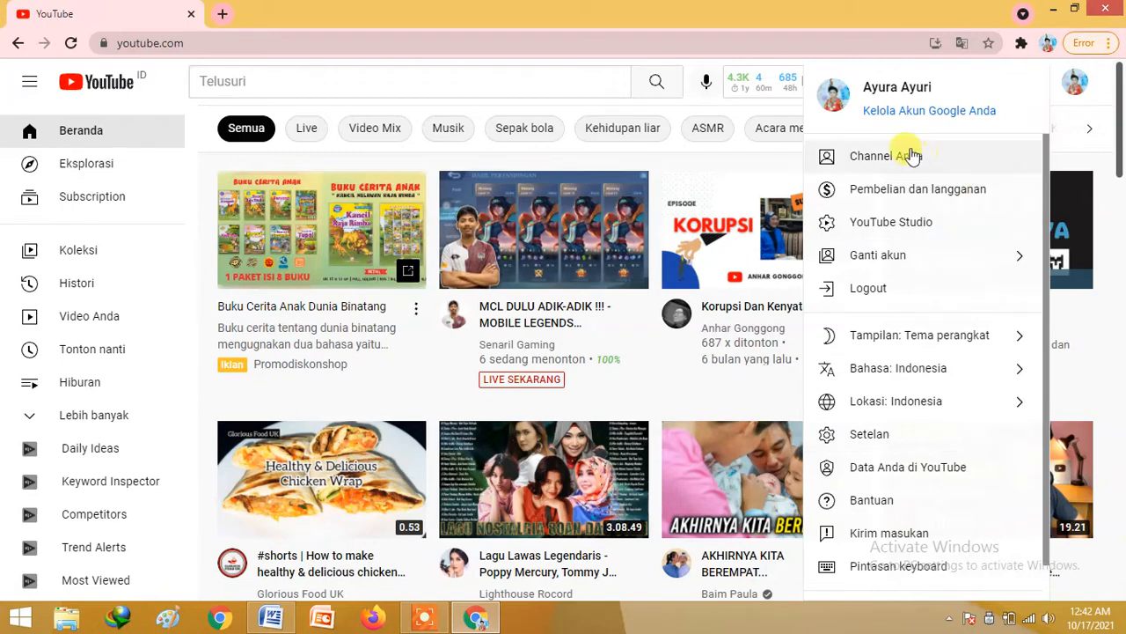
{"action": "left_click", "coordinate": [877, 236]}
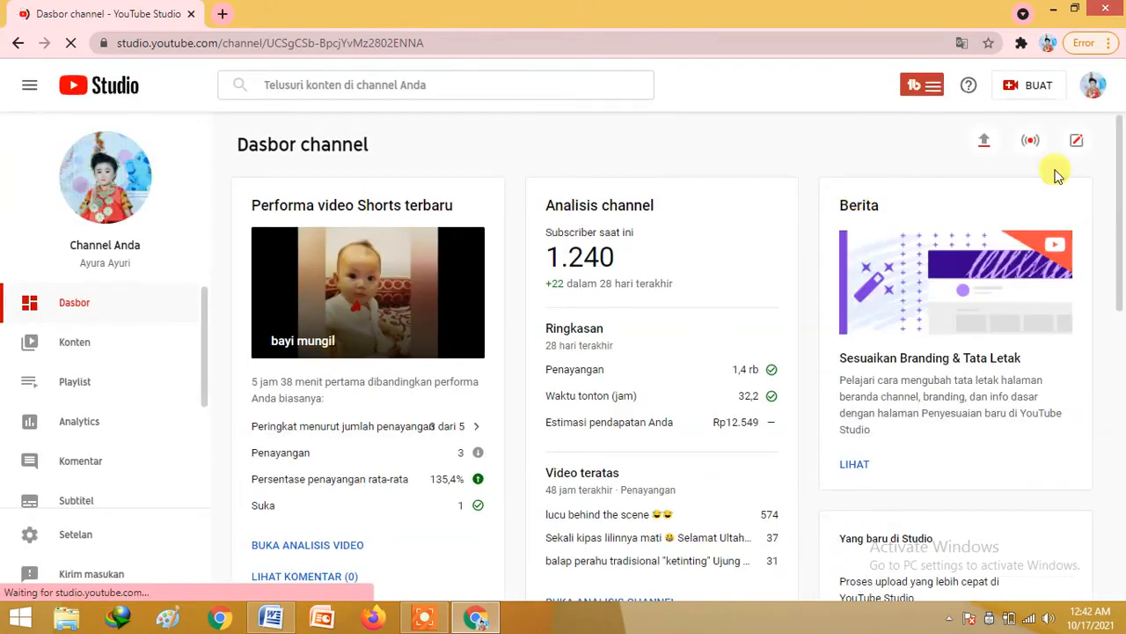
{"action": "mouse_move", "coordinate": [1123, 142]}
{"action": "left_mouse_down"}
{"action": "mouse_move", "coordinate": [1121, 157]}
{"action": "mouse_move", "coordinate": [1121, 135]}
{"action": "left_mouse_up"}
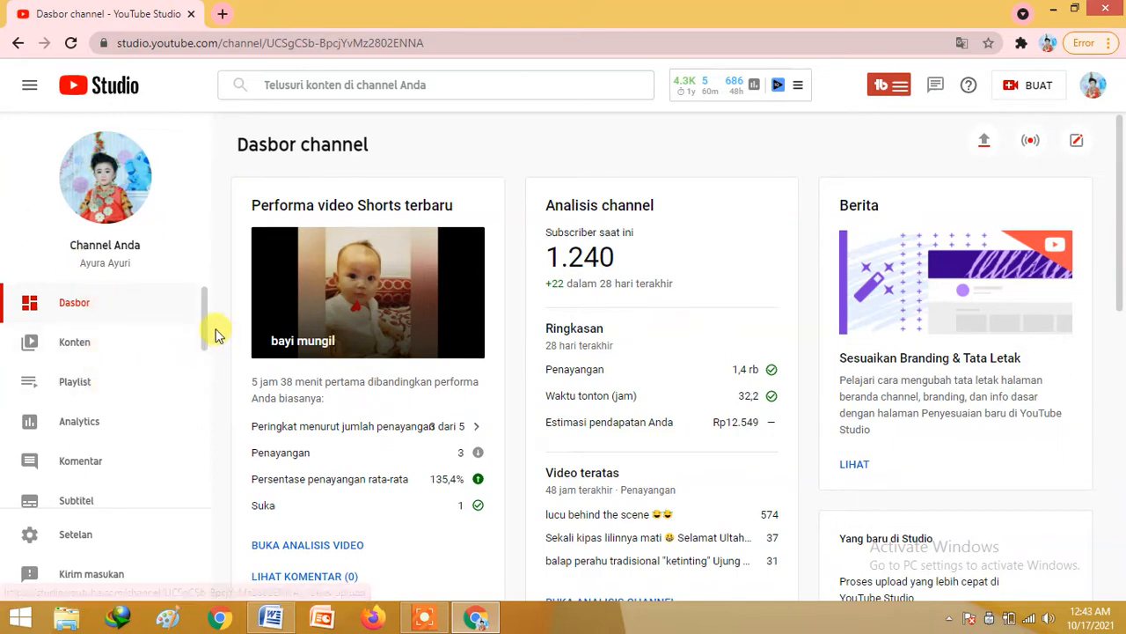
{"action": "mouse_move", "coordinate": [204, 327]}
{"action": "left_mouse_down"}
{"action": "mouse_move", "coordinate": [196, 390]}
{"action": "mouse_move", "coordinate": [196, 309]}
{"action": "left_mouse_up"}
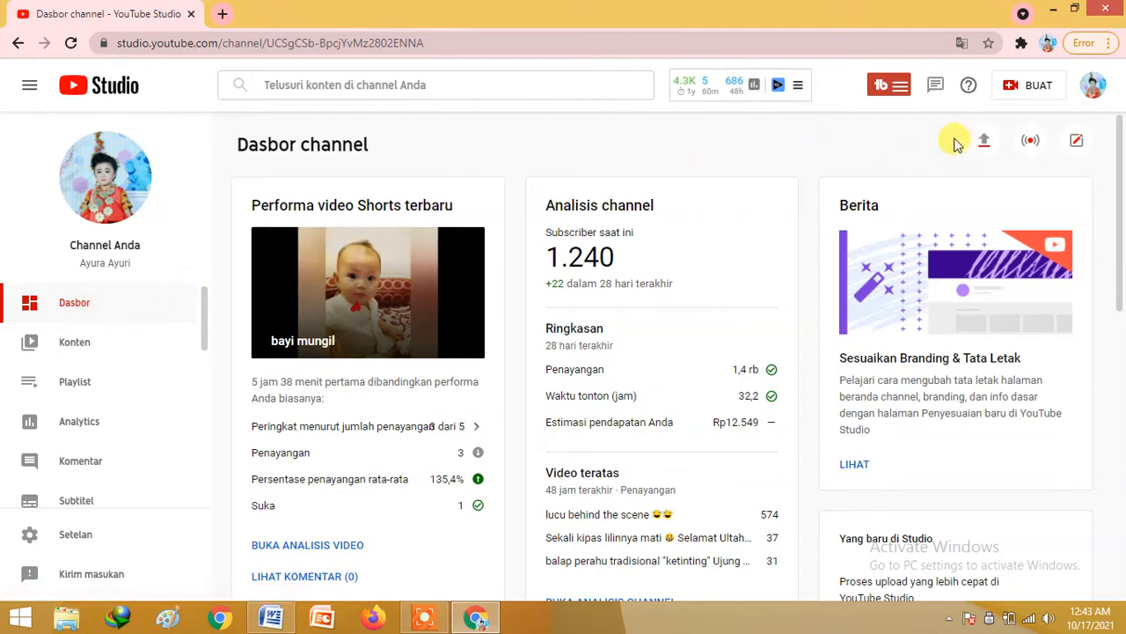
- Upload the video file A from the file1 subfolder of the channel folder on Local Disk (D:)
{"action": "left_click", "coordinate": [1010, 91]}
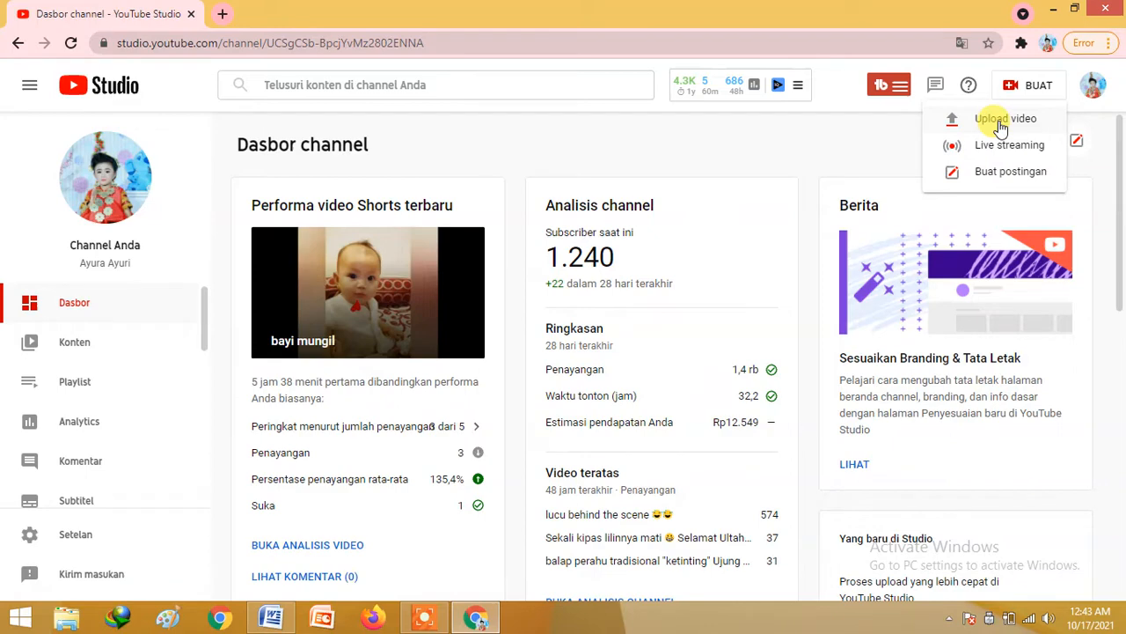
{"action": "left_click", "coordinate": [1001, 123]}
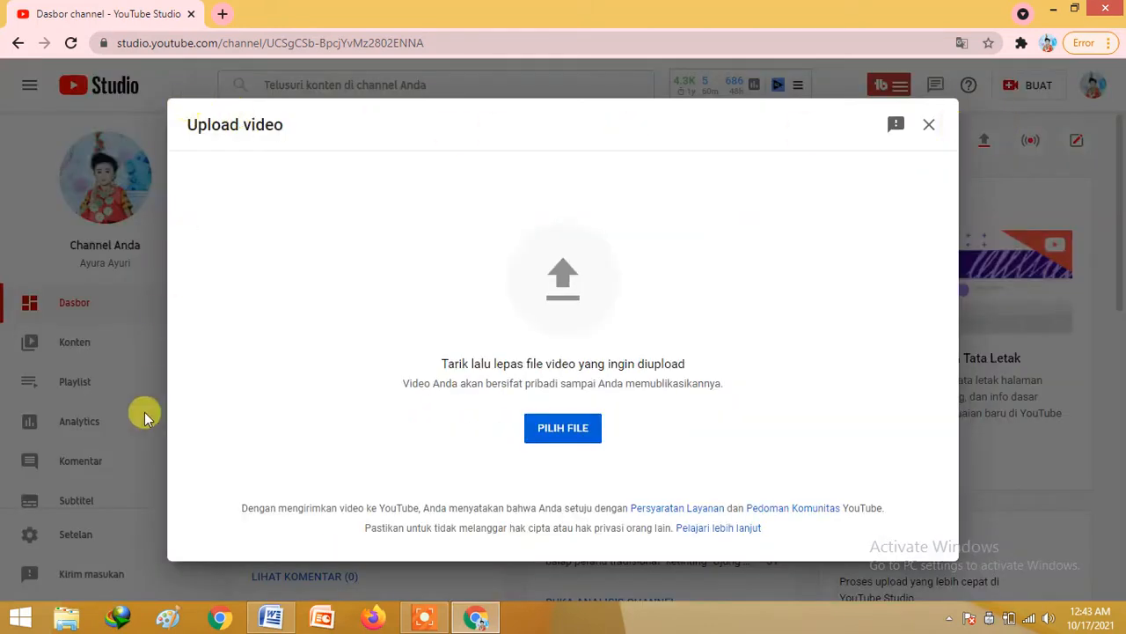
{"action": "left_click", "coordinate": [563, 428]}
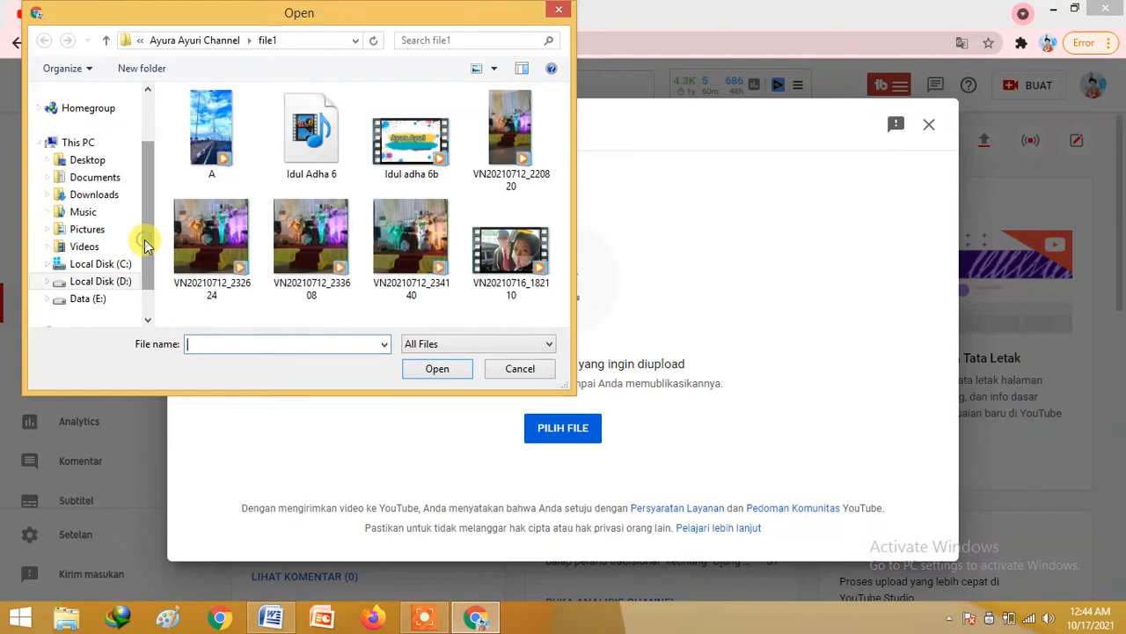
{"action": "left_click", "coordinate": [110, 281]}
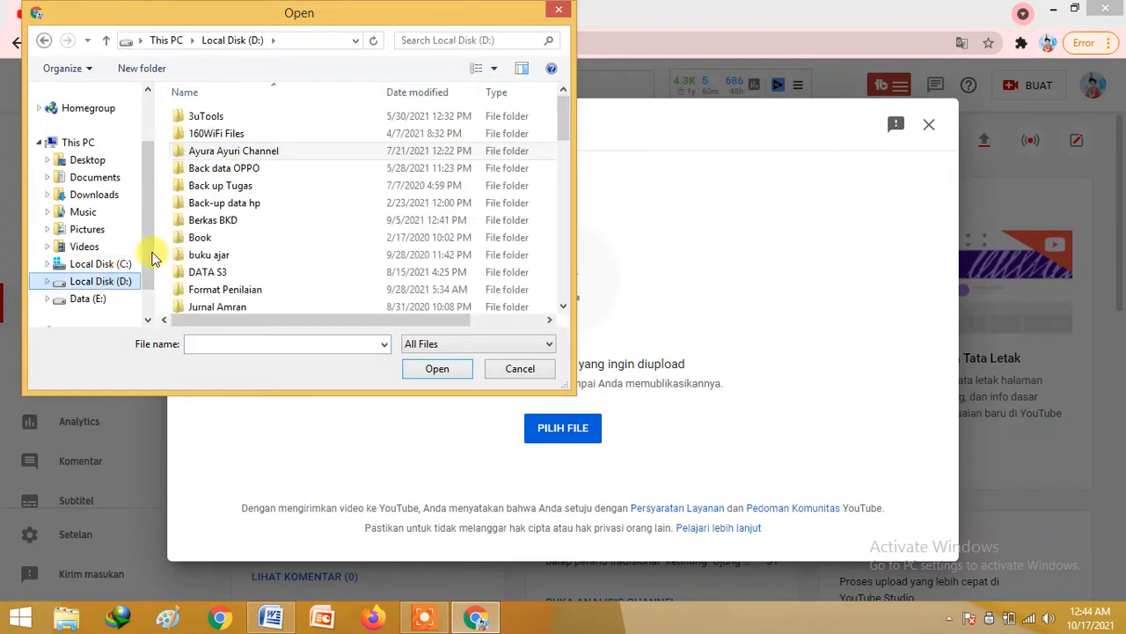
{"action": "double_click", "coordinate": [262, 151]}
{"action": "left_click", "coordinate": [207, 169]}
{"action": "double_click", "coordinate": [207, 169]}
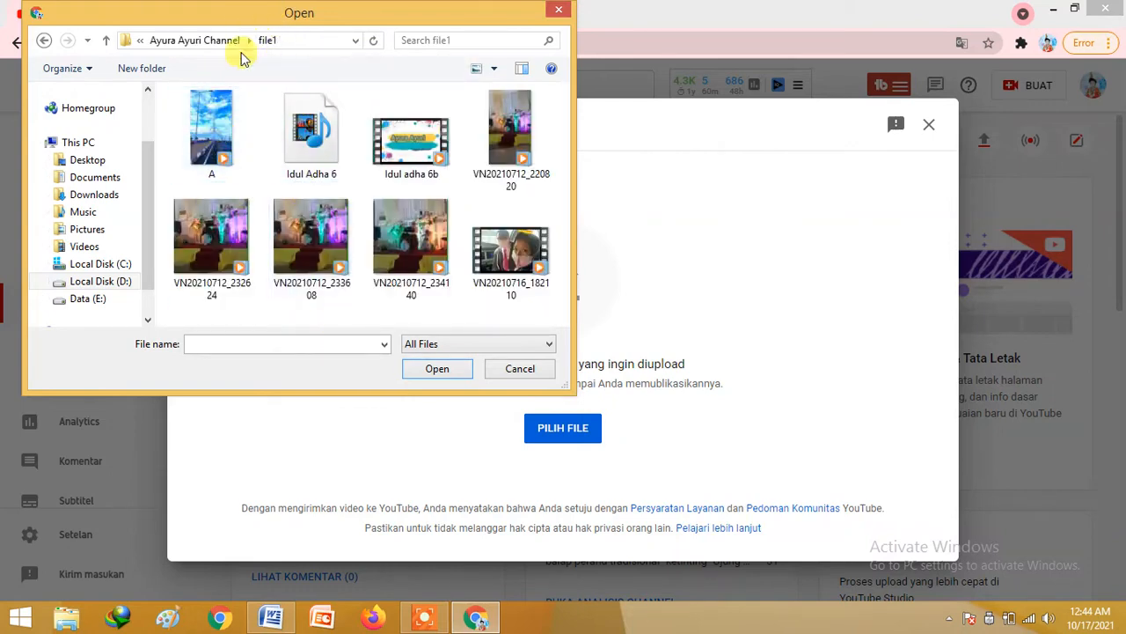
{"action": "left_click", "coordinate": [224, 121]}
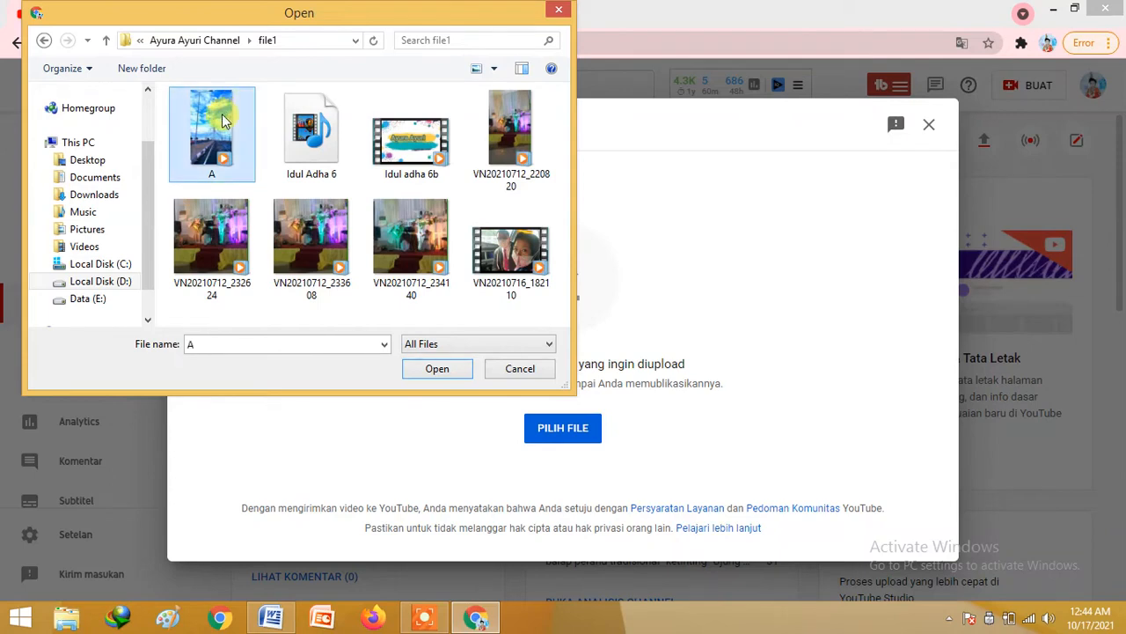
{"action": "left_click", "coordinate": [434, 370]}
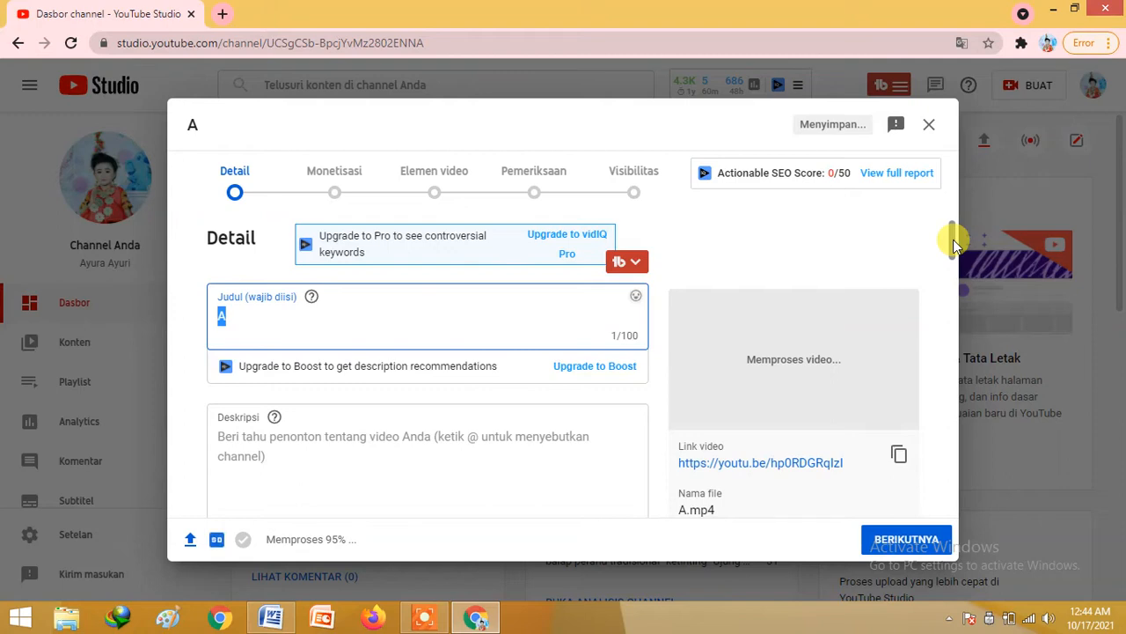
{"action": "scroll", "coordinate": [956, 245], "scroll_direction": "down", "scroll_amount": 1}
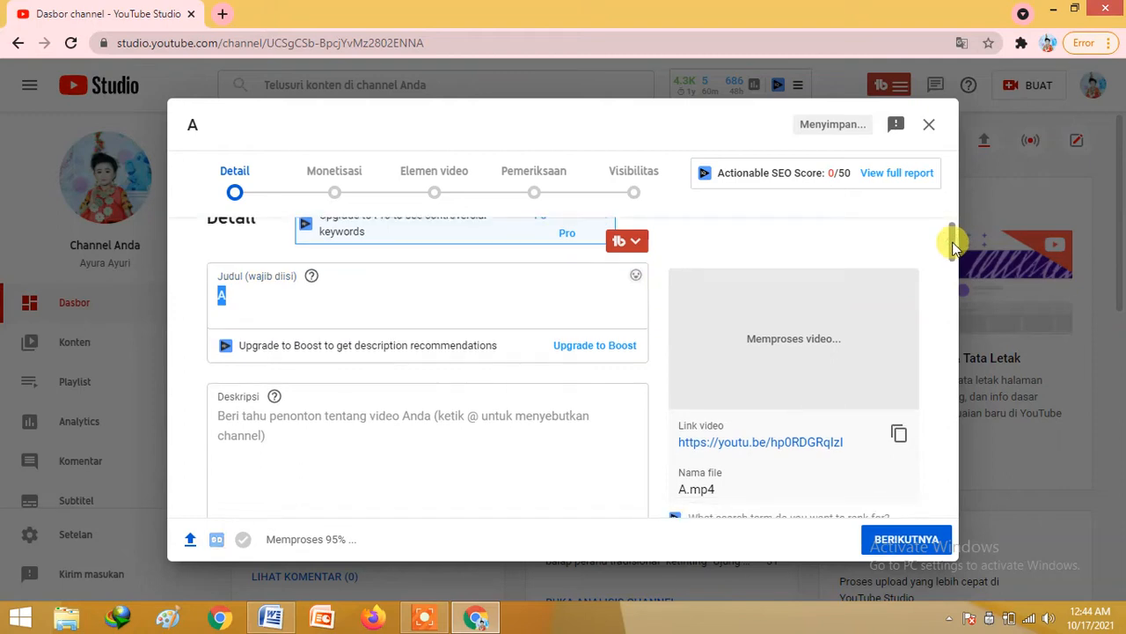
{"action": "scroll", "coordinate": [955, 246], "scroll_direction": "up", "scroll_amount": 1}
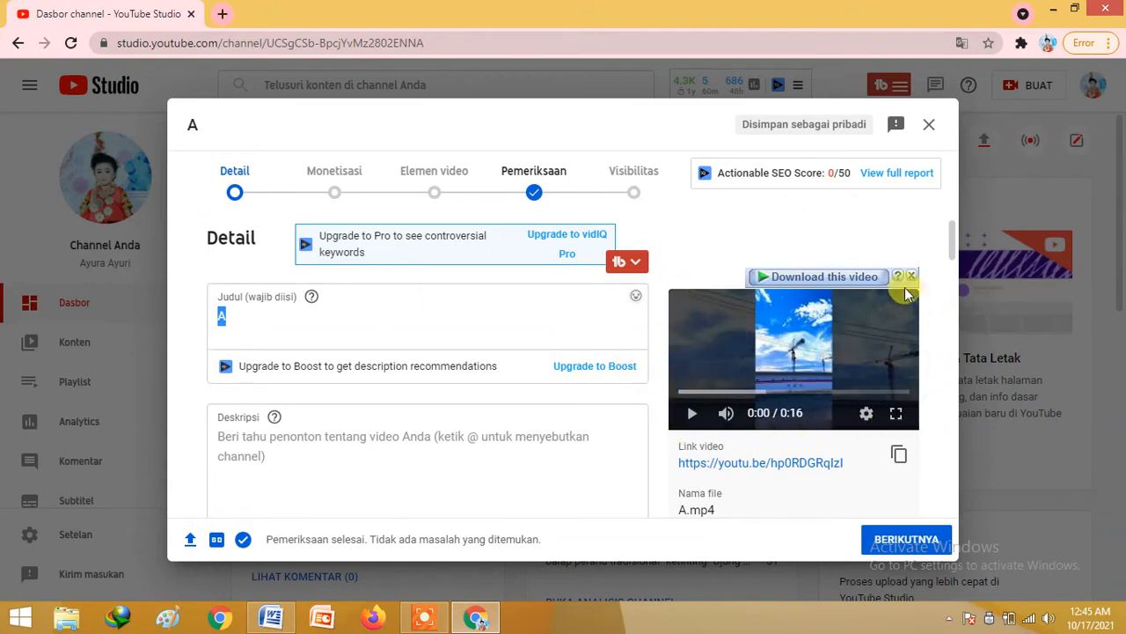
- Switch to the Word document and copy the phrase "Centre Point of Indonesia" from the start of the paragraph
{"action": "left_click", "coordinate": [281, 622]}
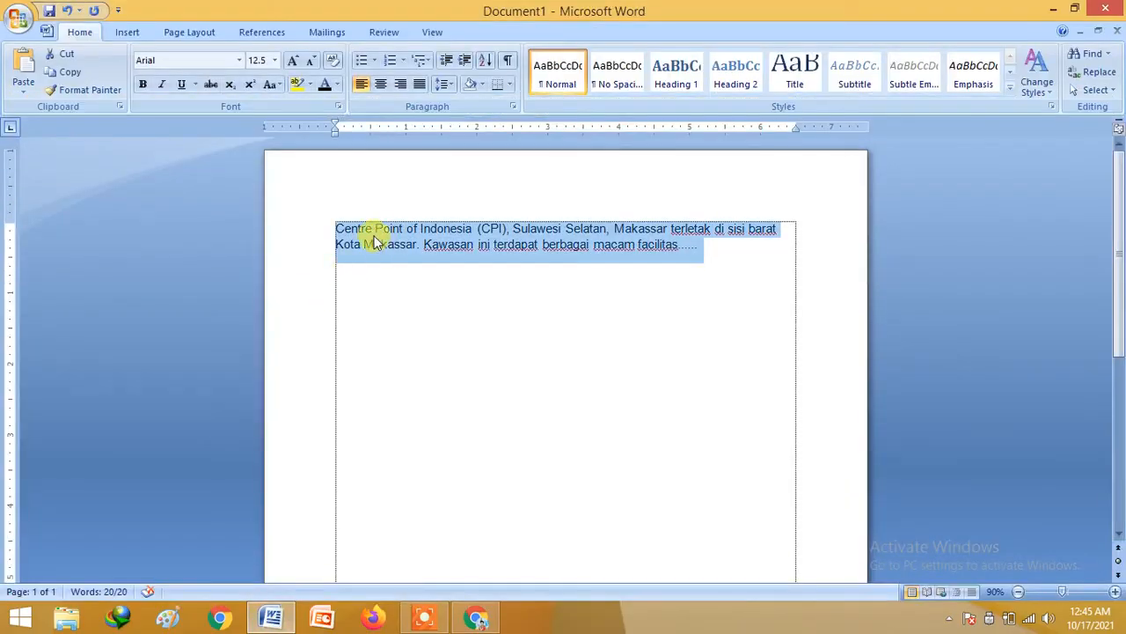
{"action": "left_click", "coordinate": [351, 229]}
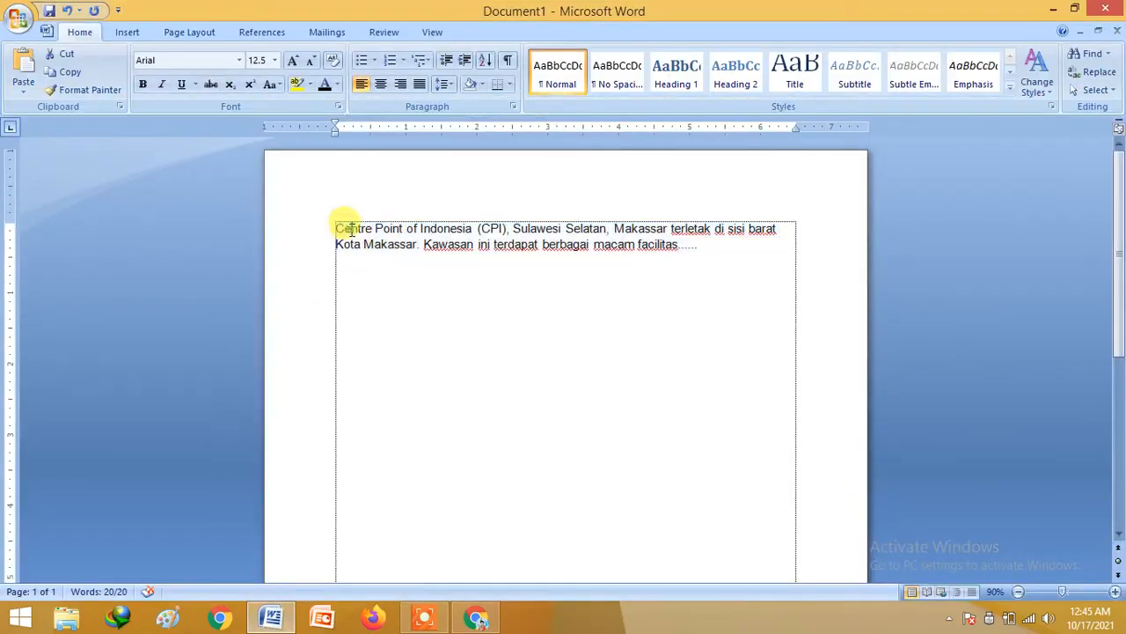
{"action": "left_click_drag", "start_coordinate": [336, 228], "coordinate": [463, 234]}
{"action": "key", "text": "ctrl+c"}
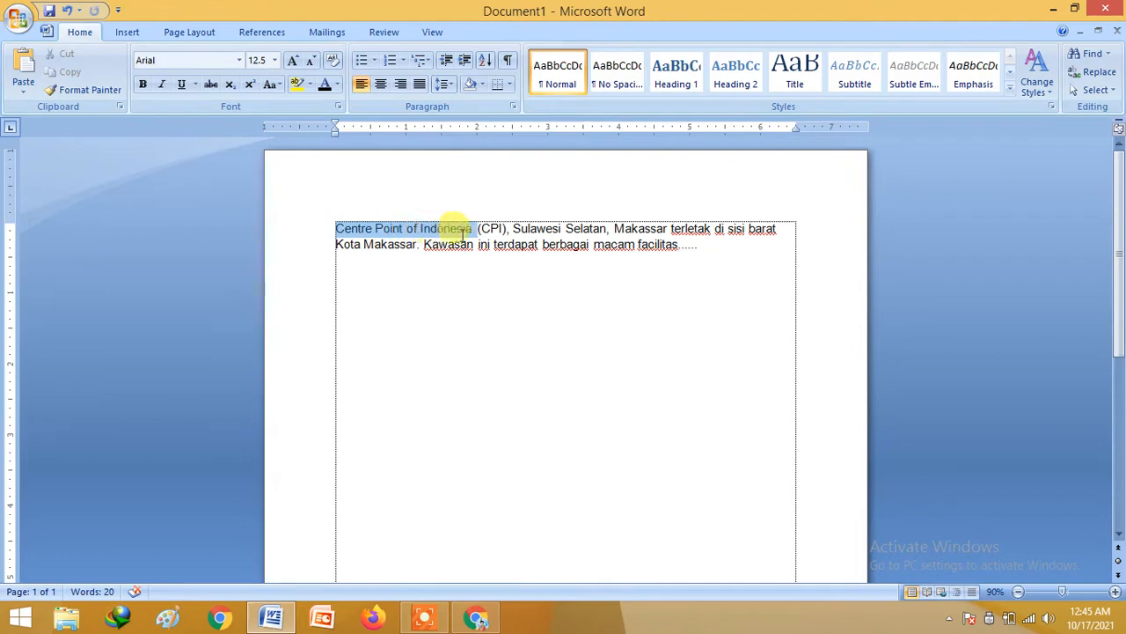
{"action": "right_click", "coordinate": [458, 233]}
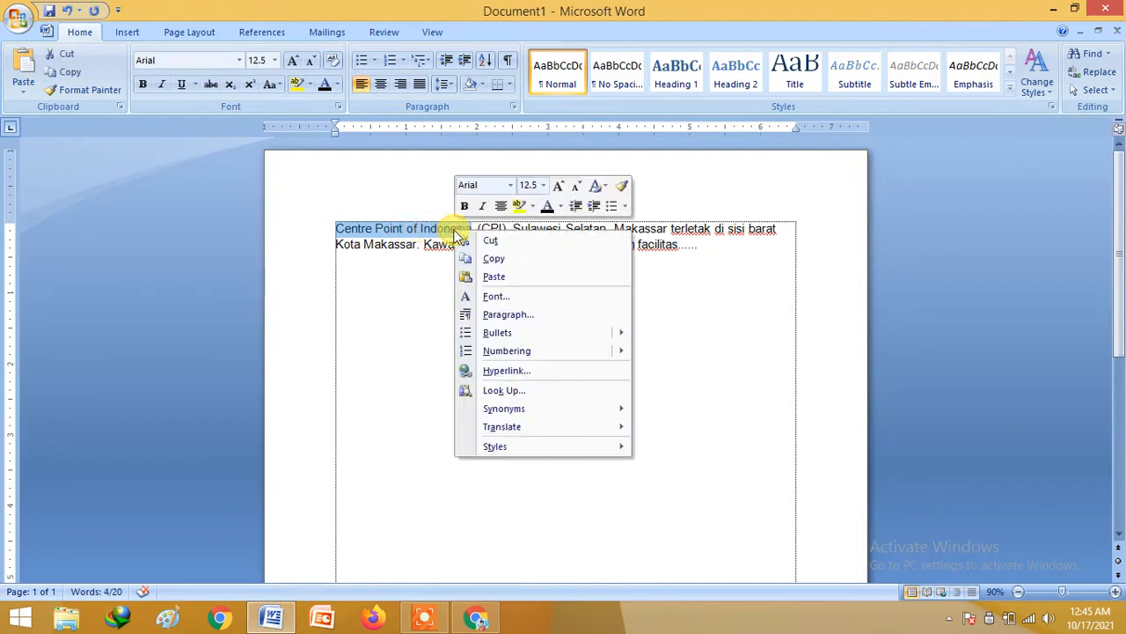
{"action": "left_click", "coordinate": [493, 258]}
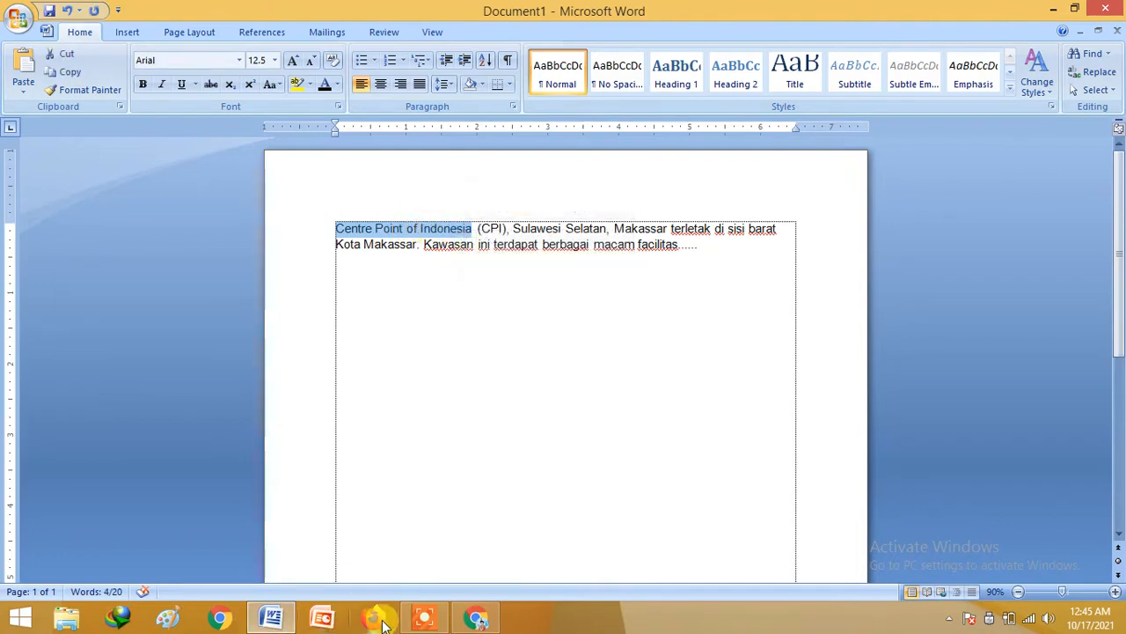
- Return to the upload form in Chrome and replace the video title with the copied "Centre Point of Indonesia"
{"action": "mouse_move", "coordinate": [466, 616]}
{"action": "left_click", "coordinate": [444, 571]}
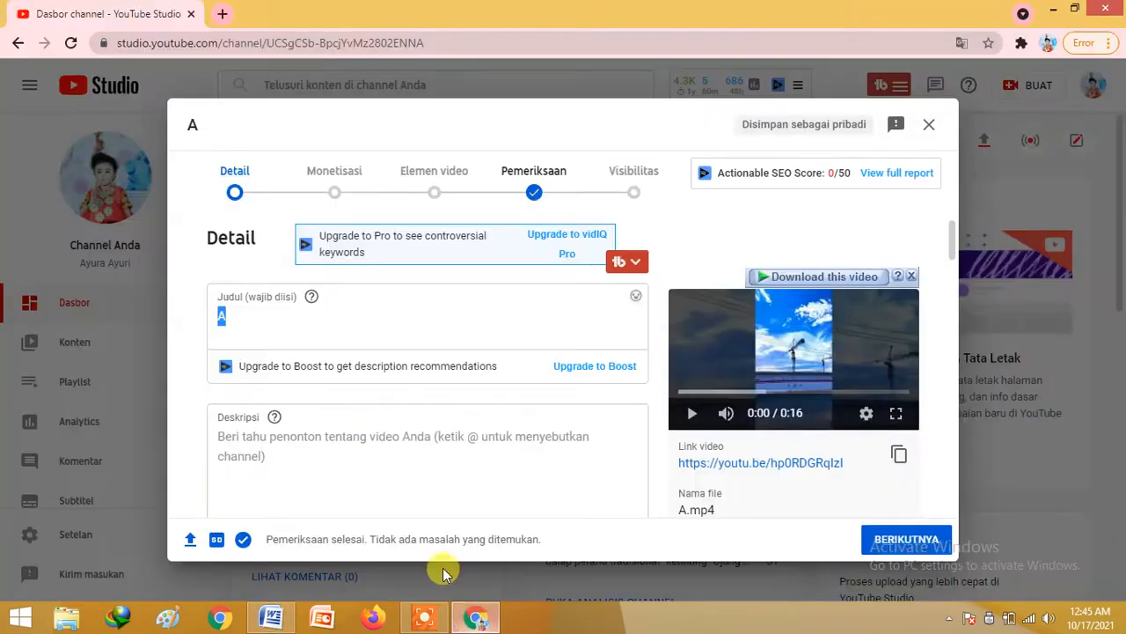
{"action": "right_click", "coordinate": [289, 322]}
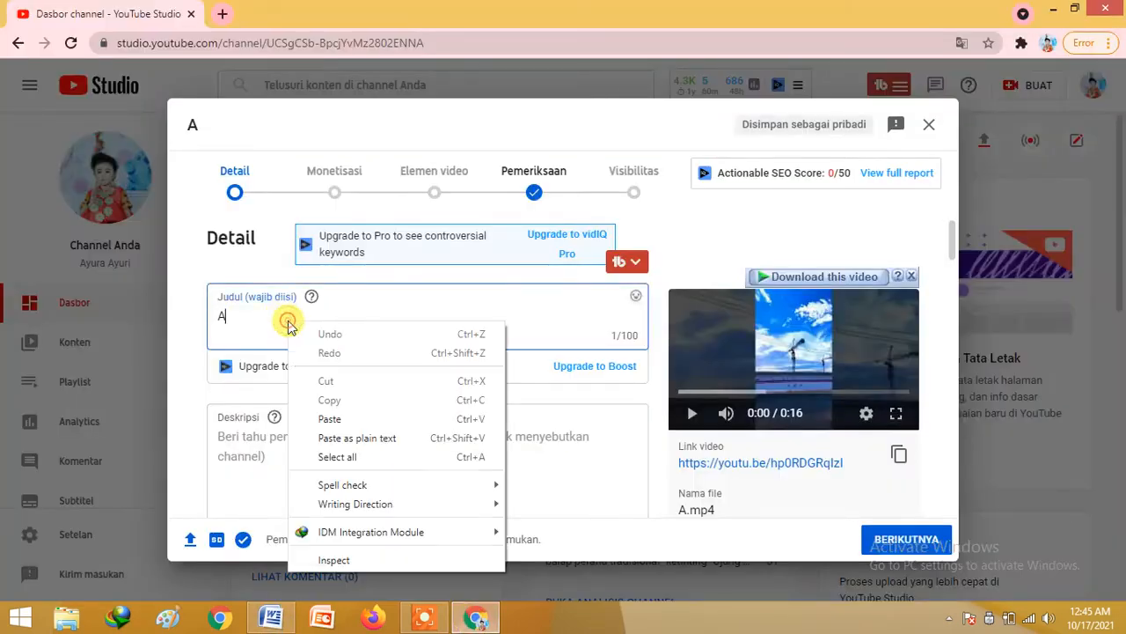
{"action": "left_click", "coordinate": [231, 318]}
{"action": "double_click", "coordinate": [222, 316]}
{"action": "right_click", "coordinate": [222, 322]}
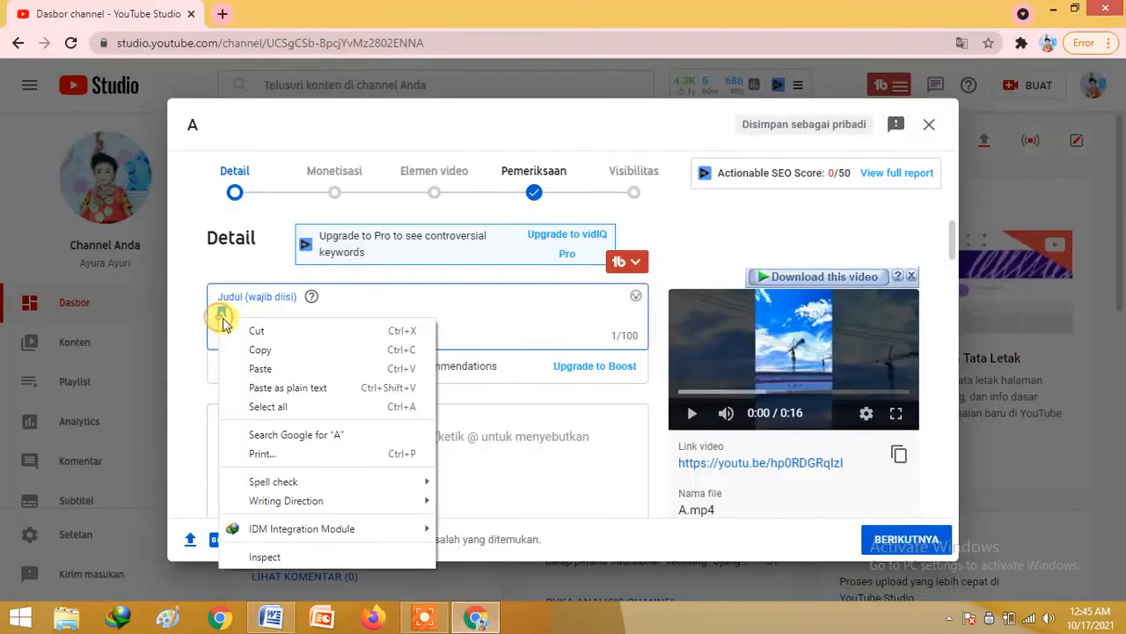
{"action": "left_click", "coordinate": [261, 367]}
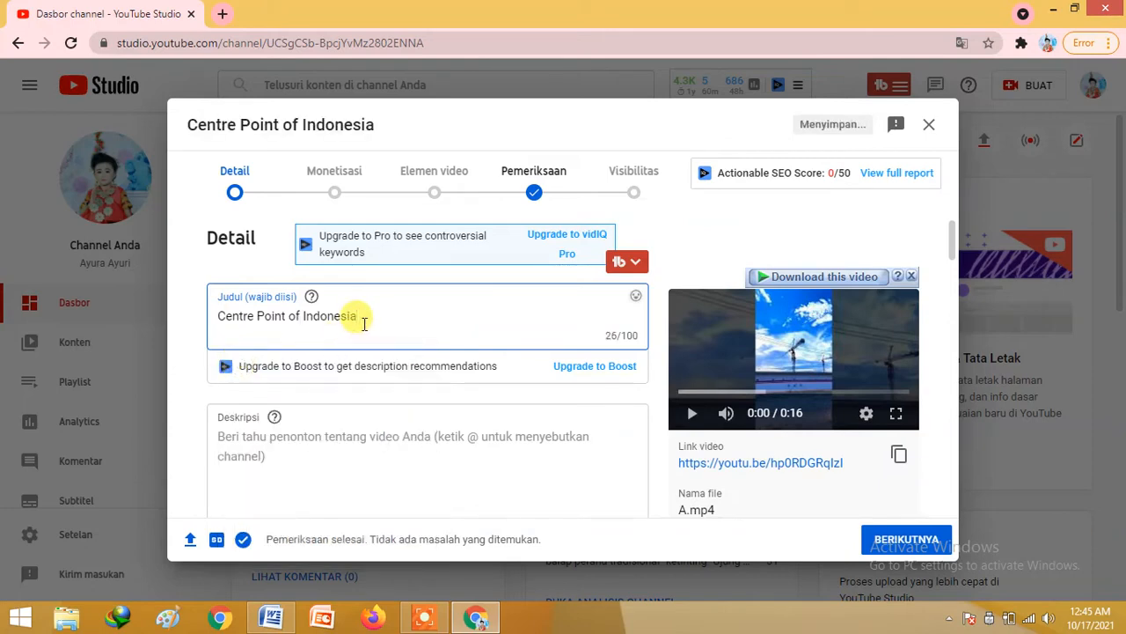
- Append "II Kota Makassar" to the end of the video title
{"action": "type", "text": "II Kota M"}
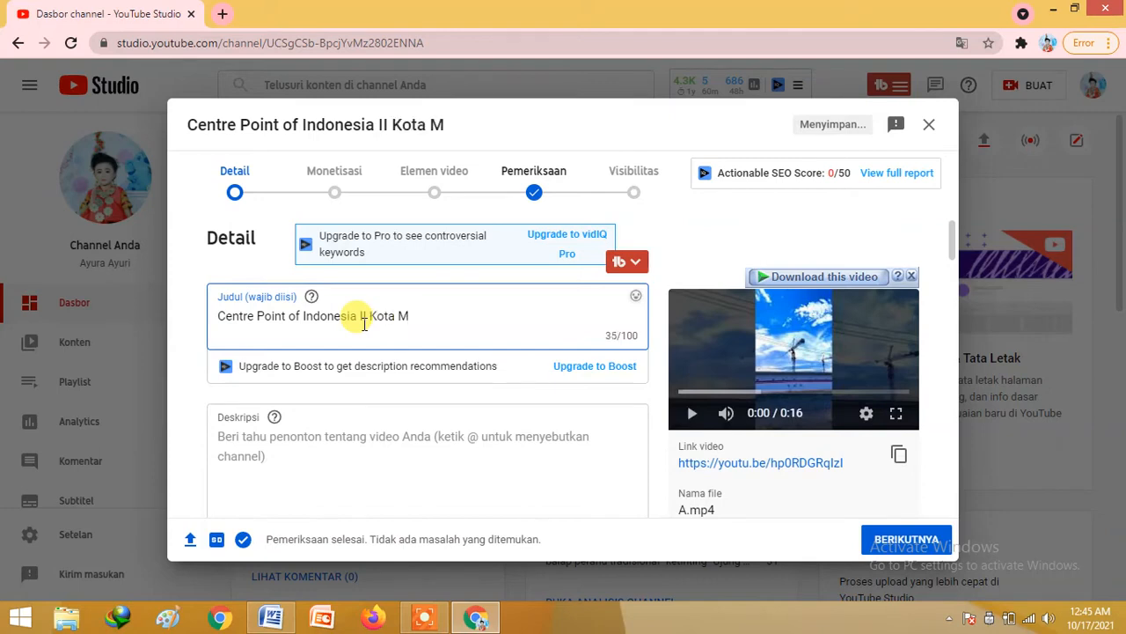
{"action": "type", "text": "akassa"}
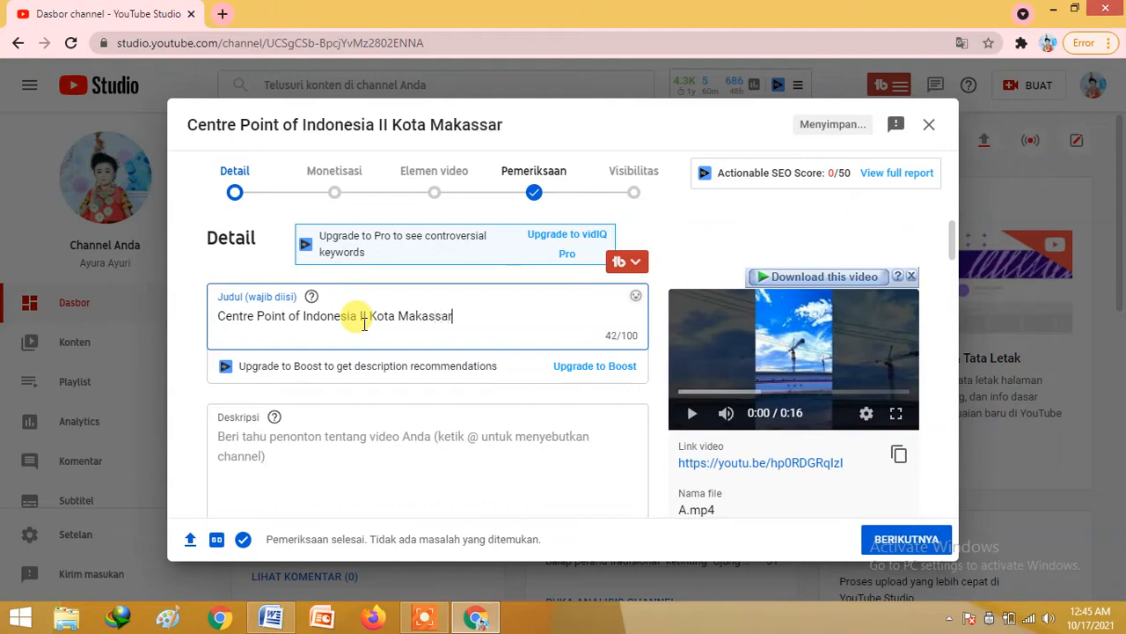
{"action": "type", "text": "r"}
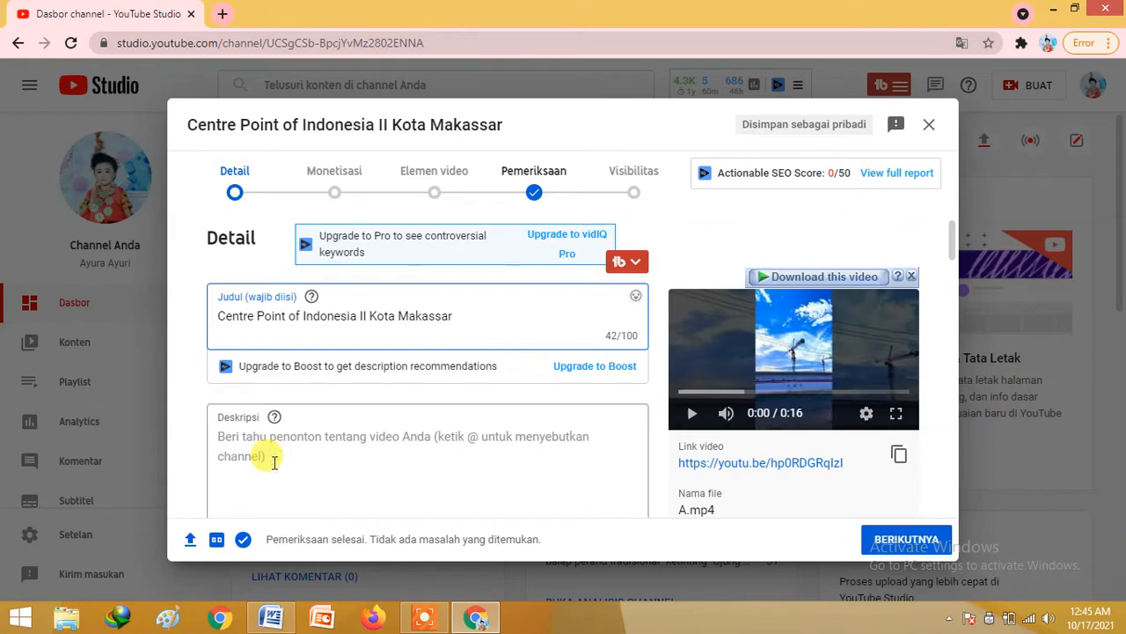
- Switch to the Word document and copy the whole paragraph about Centre Point of Indonesia (CPI)
{"action": "left_click", "coordinate": [274, 462]}
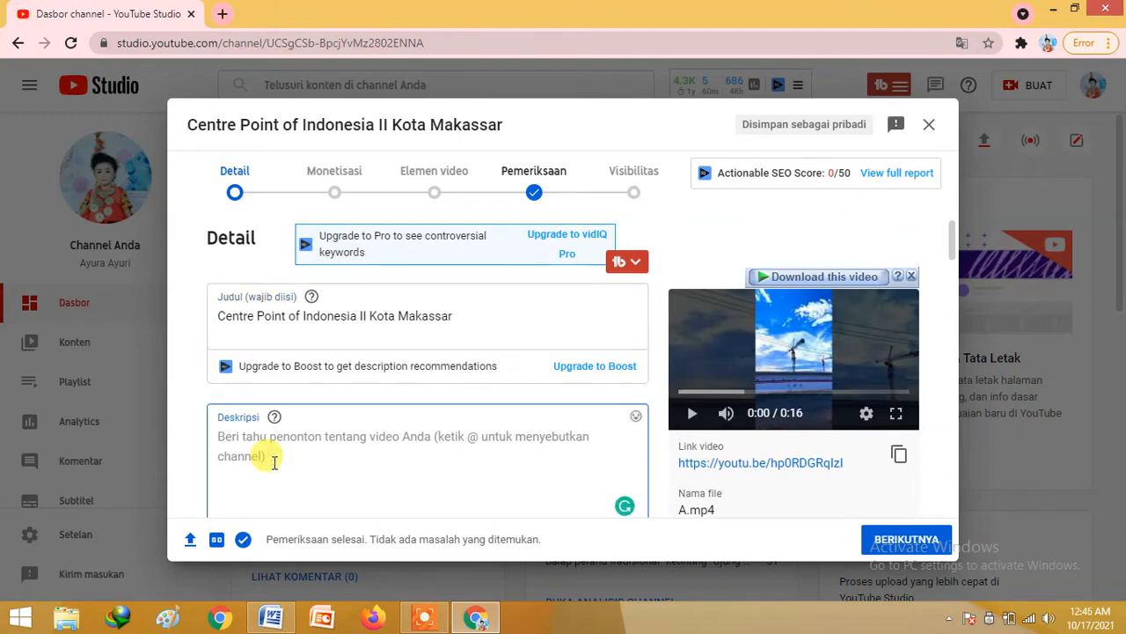
{"action": "left_click", "coordinate": [271, 617]}
{"action": "left_click_drag", "start_coordinate": [338, 231], "coordinate": [725, 246]}
{"action": "right_click", "coordinate": [607, 246]}
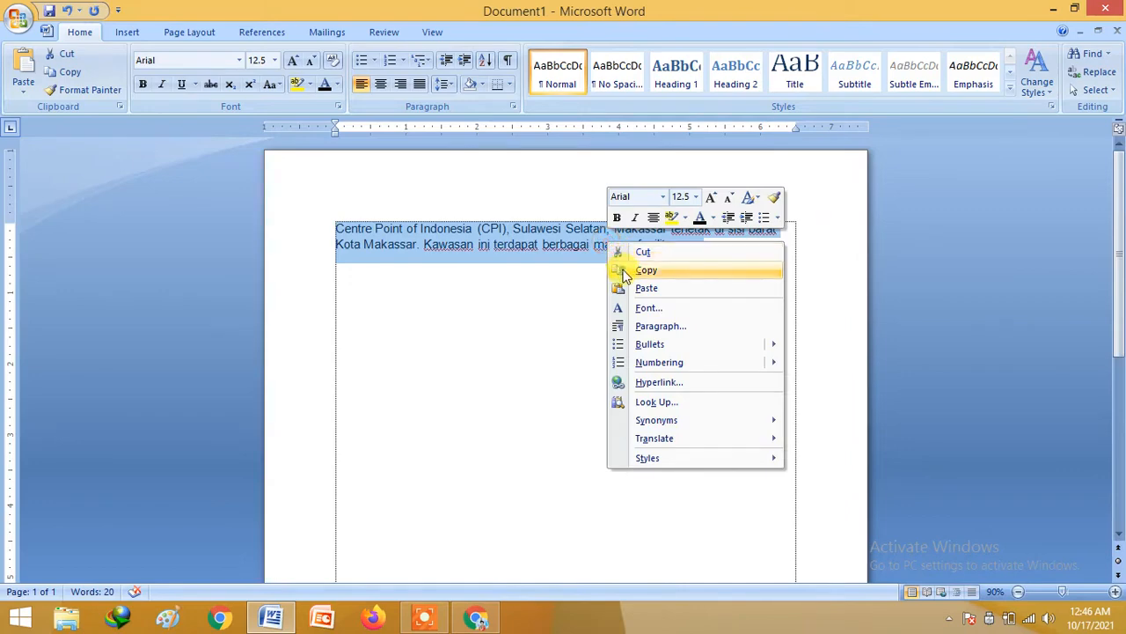
{"action": "left_click", "coordinate": [627, 269]}
- Return to the upload form in Chrome and paste the copied paragraph as the video description
{"action": "left_click", "coordinate": [474, 616]}
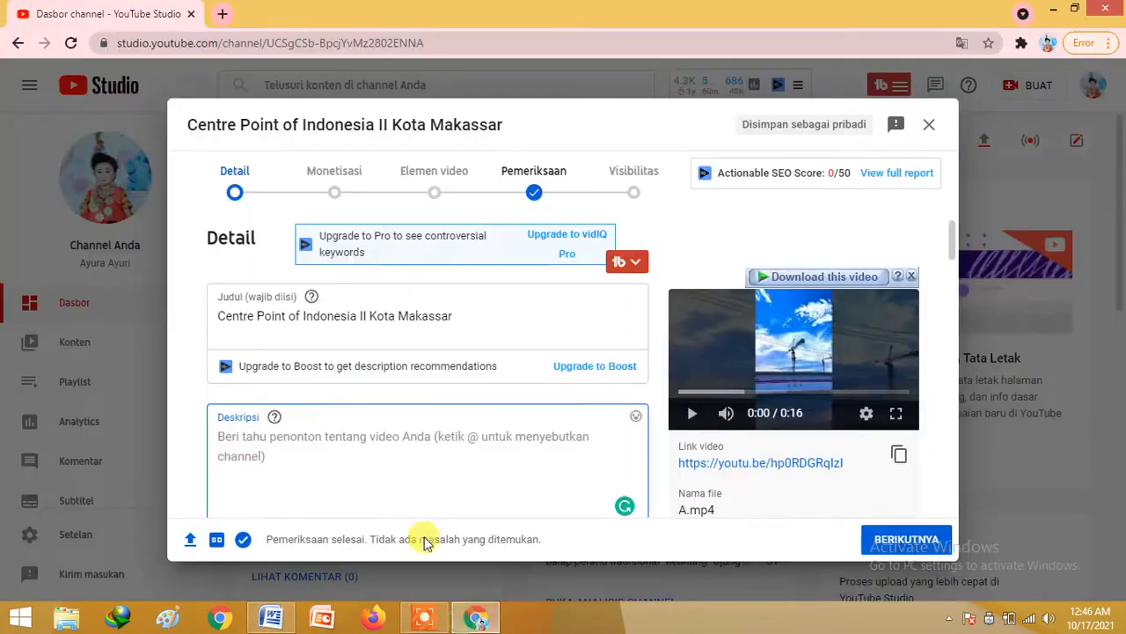
{"action": "right_click", "coordinate": [273, 436]}
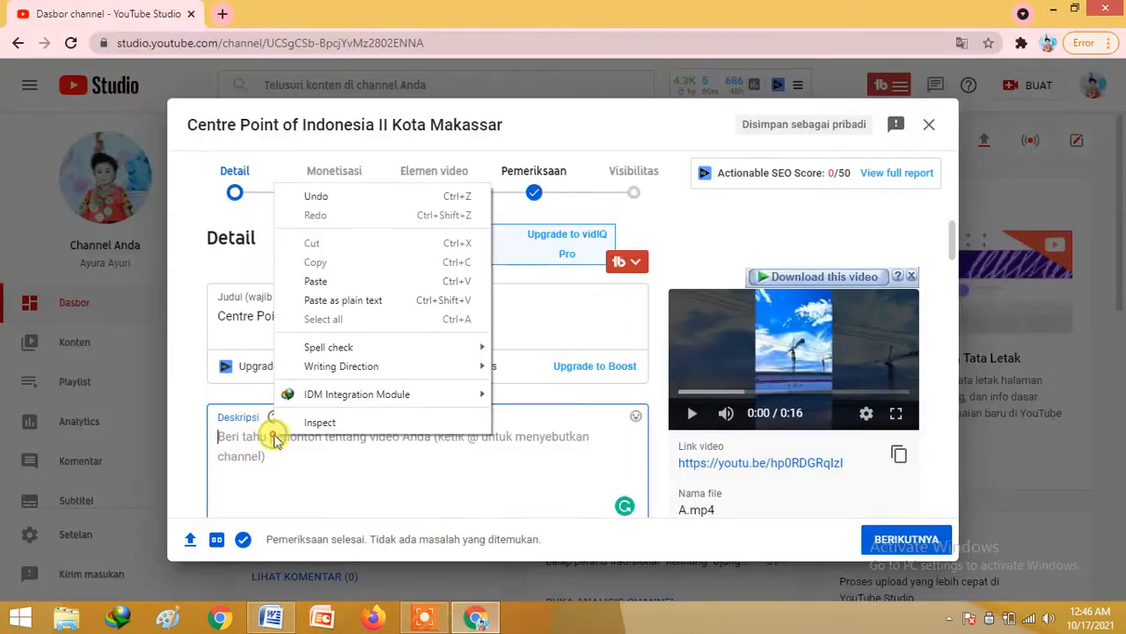
{"action": "left_click", "coordinate": [316, 282]}
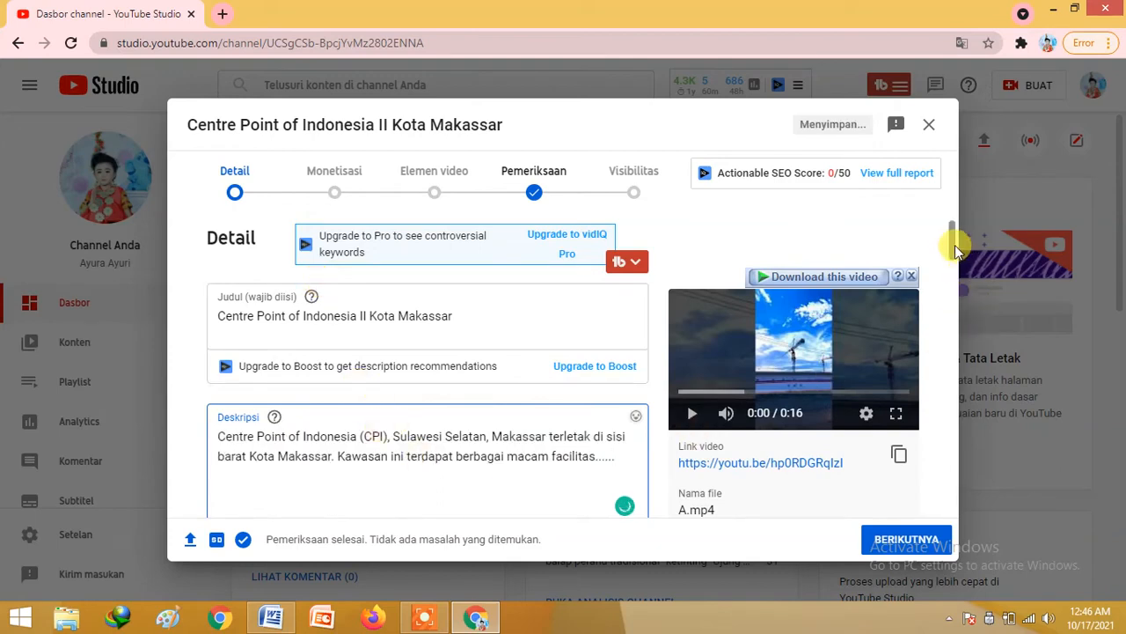
{"action": "scroll", "coordinate": [952, 244], "scroll_direction": "down", "scroll_amount": 2}
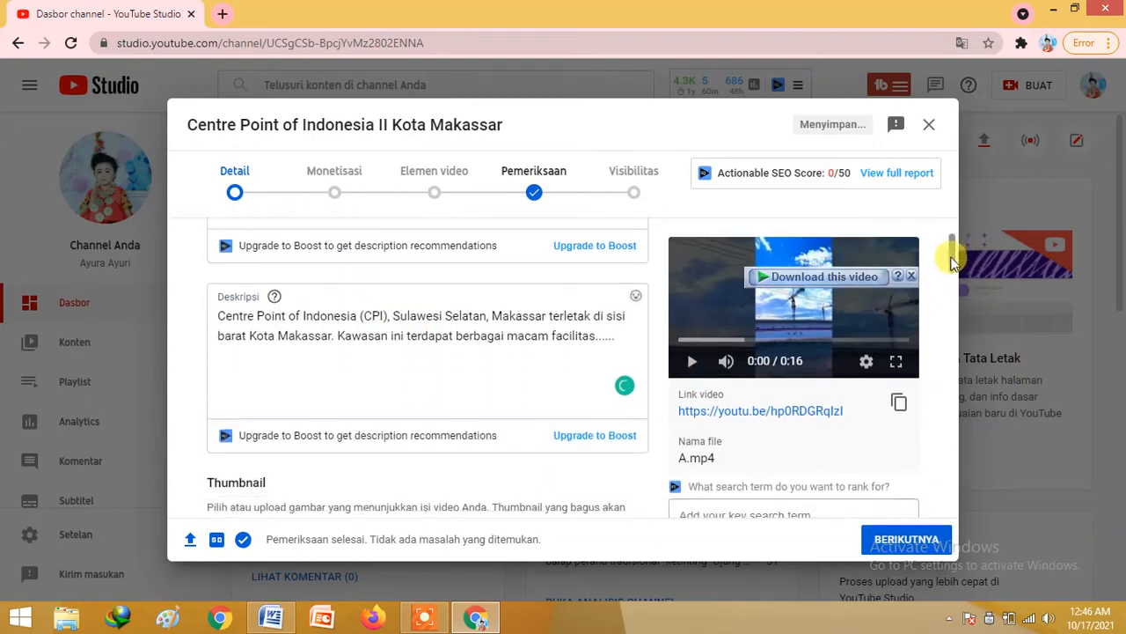
{"action": "left_click_drag", "start_coordinate": [953, 261], "coordinate": [954, 275]}
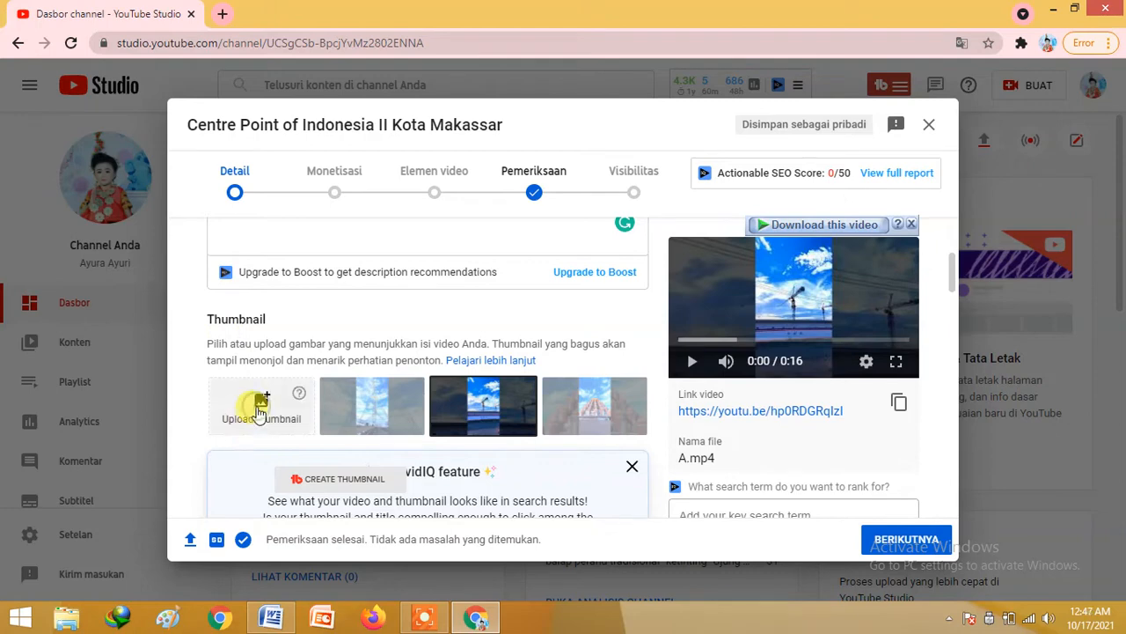
{"action": "left_click", "coordinate": [260, 409]}
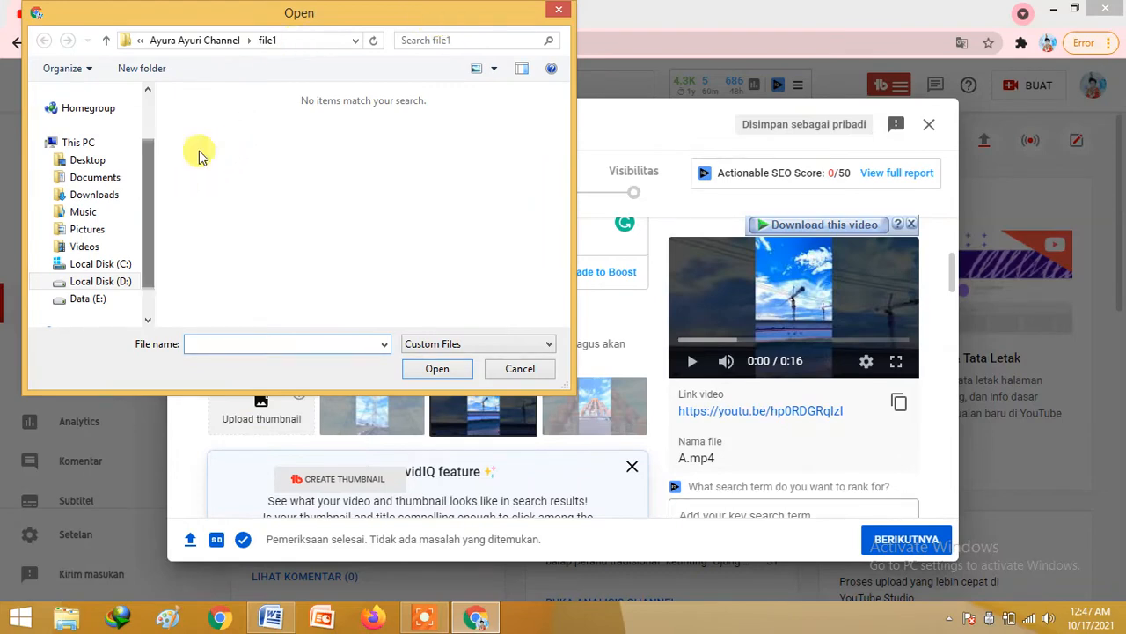
{"action": "left_click", "coordinate": [558, 13]}
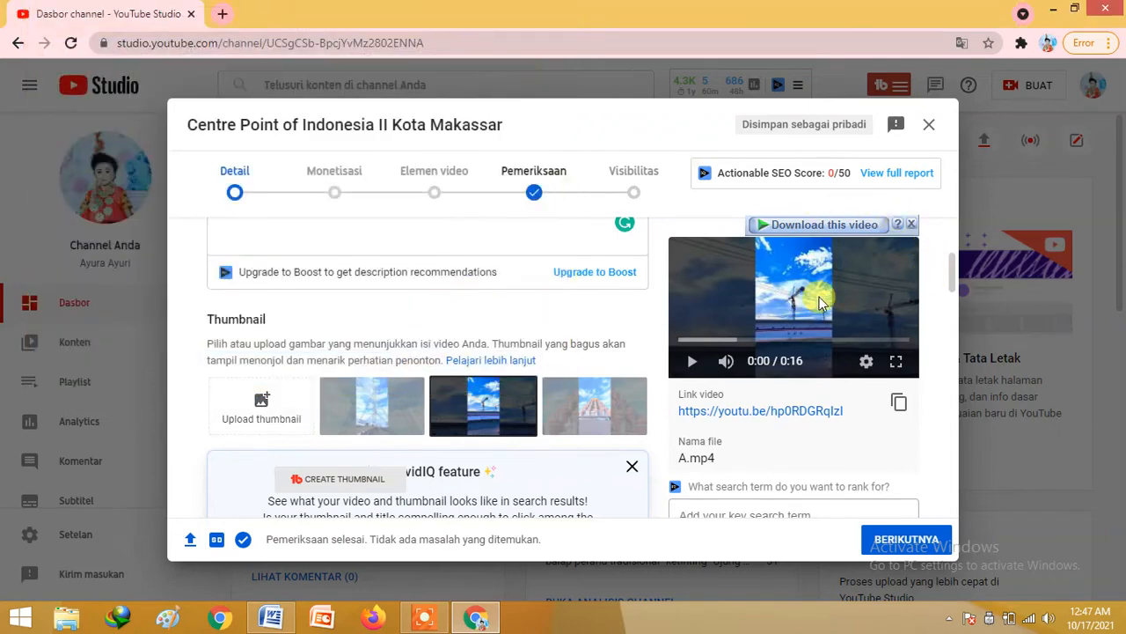
- Add the video to the Hiburan playlist
{"action": "left_click_drag", "start_coordinate": [954, 275], "coordinate": [954, 308]}
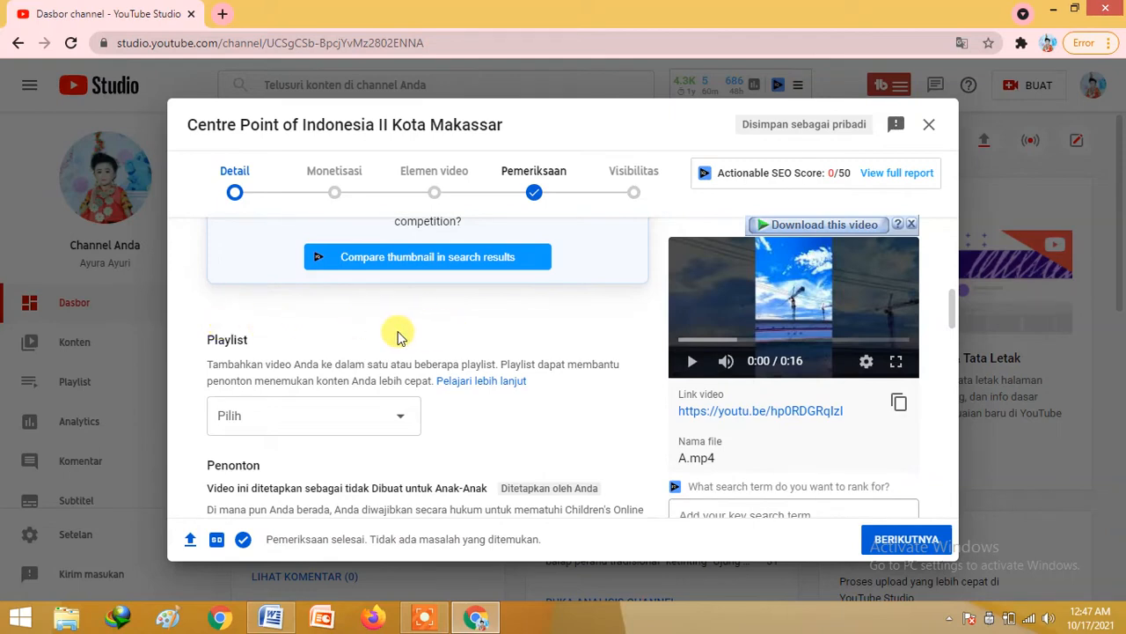
{"action": "left_click", "coordinate": [400, 425]}
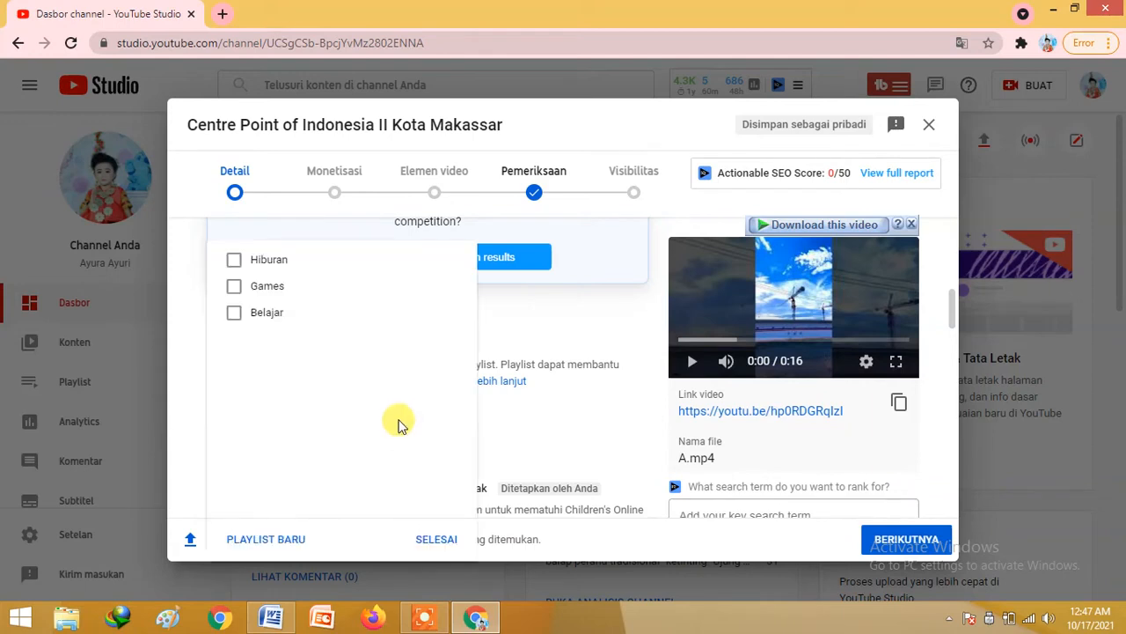
{"action": "left_click", "coordinate": [234, 260]}
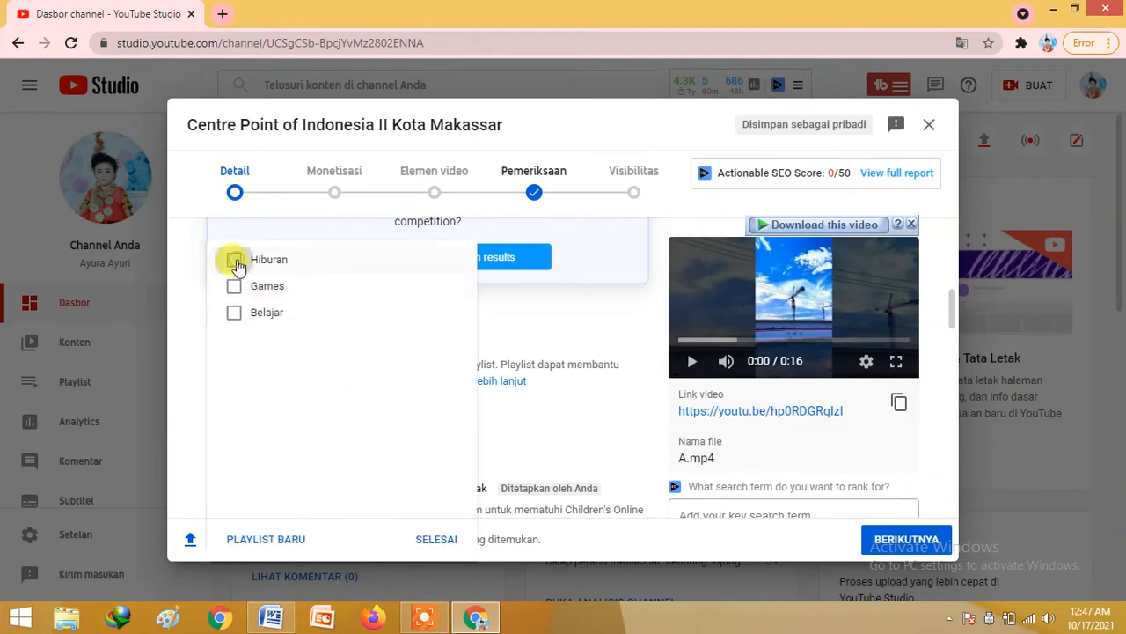
{"action": "left_click", "coordinate": [435, 540]}
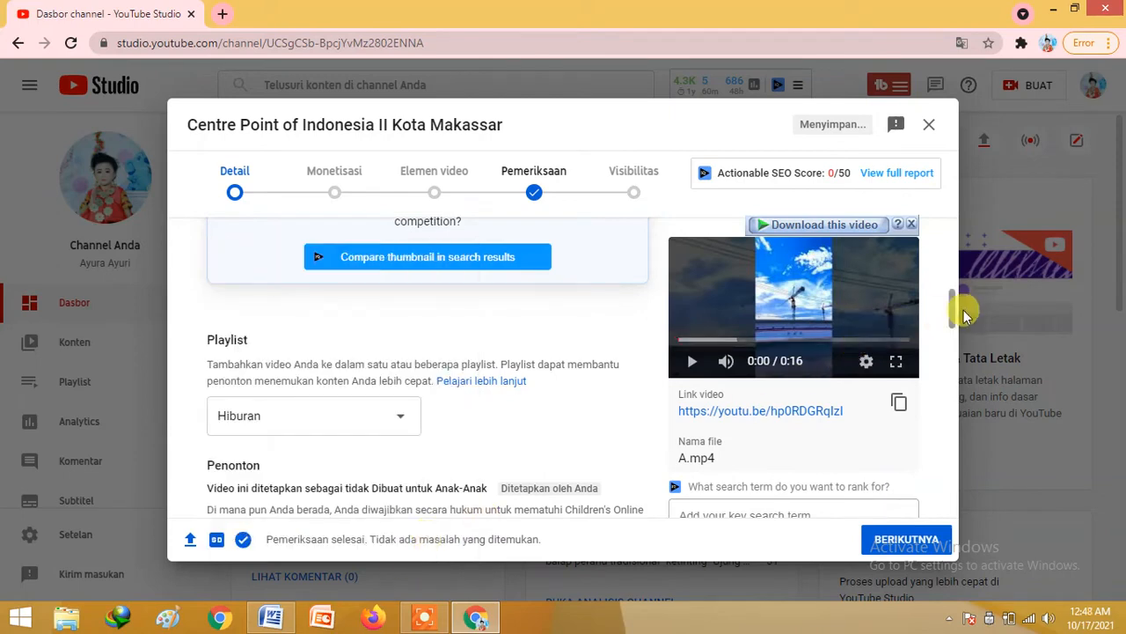
- Switch the audience setting to made for kids and back to "Tidak, video ini tidak Dibuat untuk Anak-Anak"
{"action": "left_click_drag", "start_coordinate": [955, 312], "coordinate": [954, 325]}
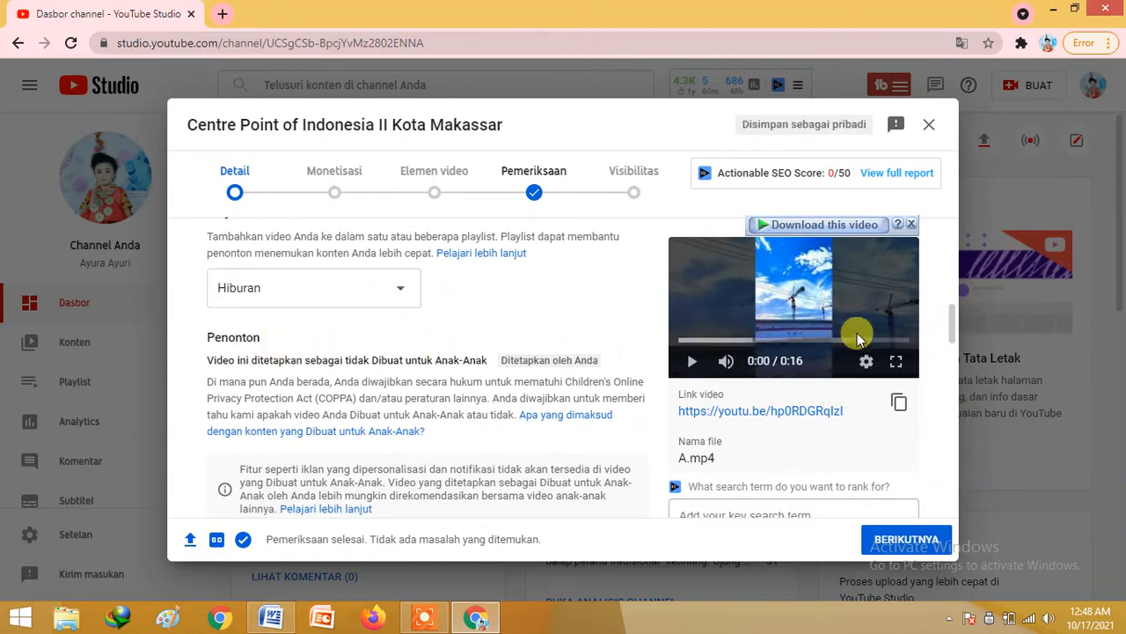
{"action": "scroll", "coordinate": [953, 320], "scroll_direction": "down", "scroll_amount": 3}
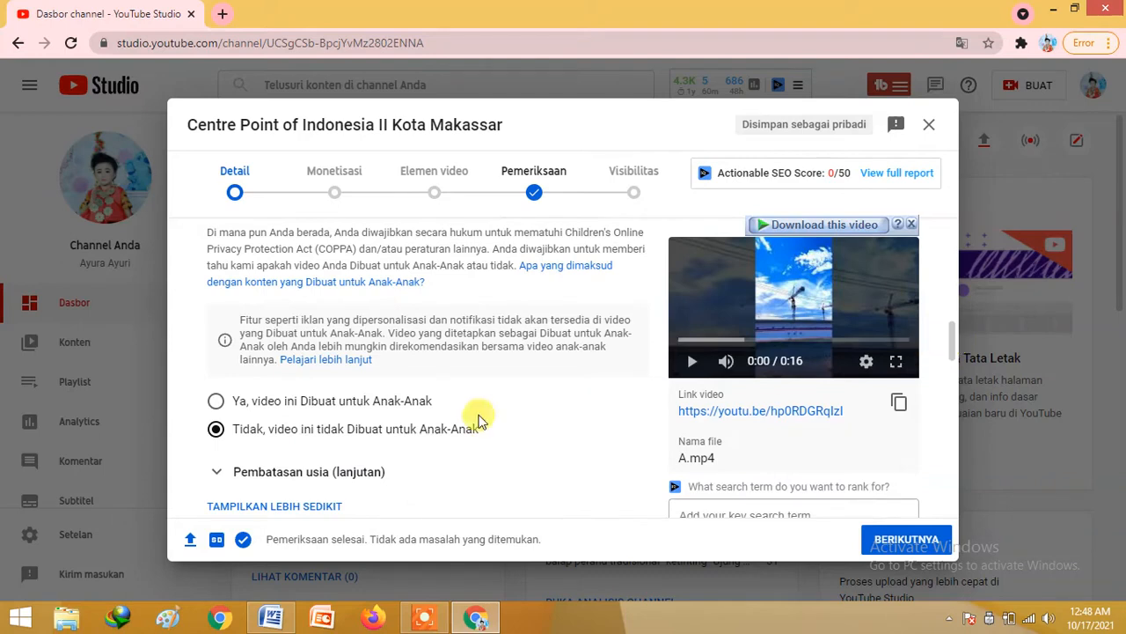
{"action": "left_click", "coordinate": [215, 402]}
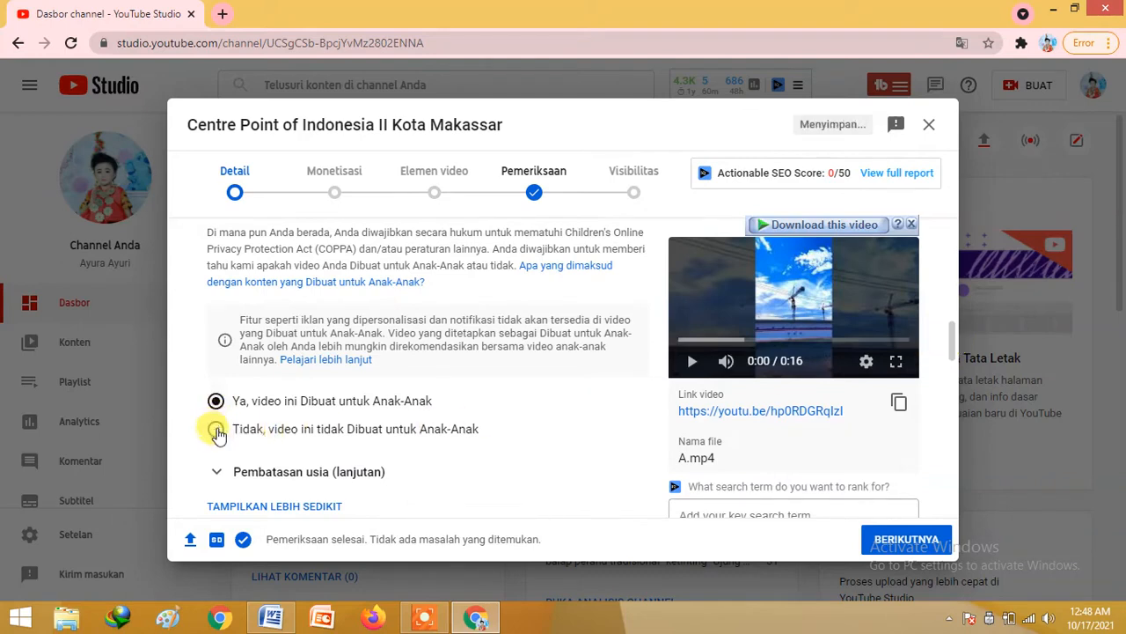
{"action": "left_click", "coordinate": [217, 431]}
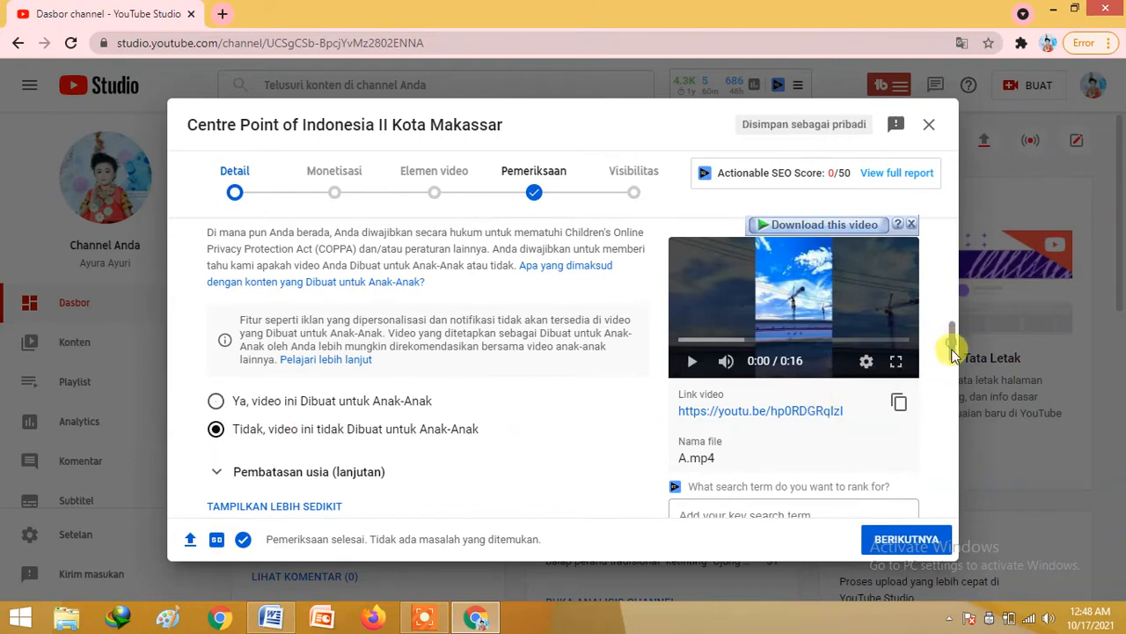
- Switch to the Word document and copy "Centre Point of Indonesia" from the paragraph for the video's tag
{"action": "left_click_drag", "start_coordinate": [950, 344], "coordinate": [959, 410]}
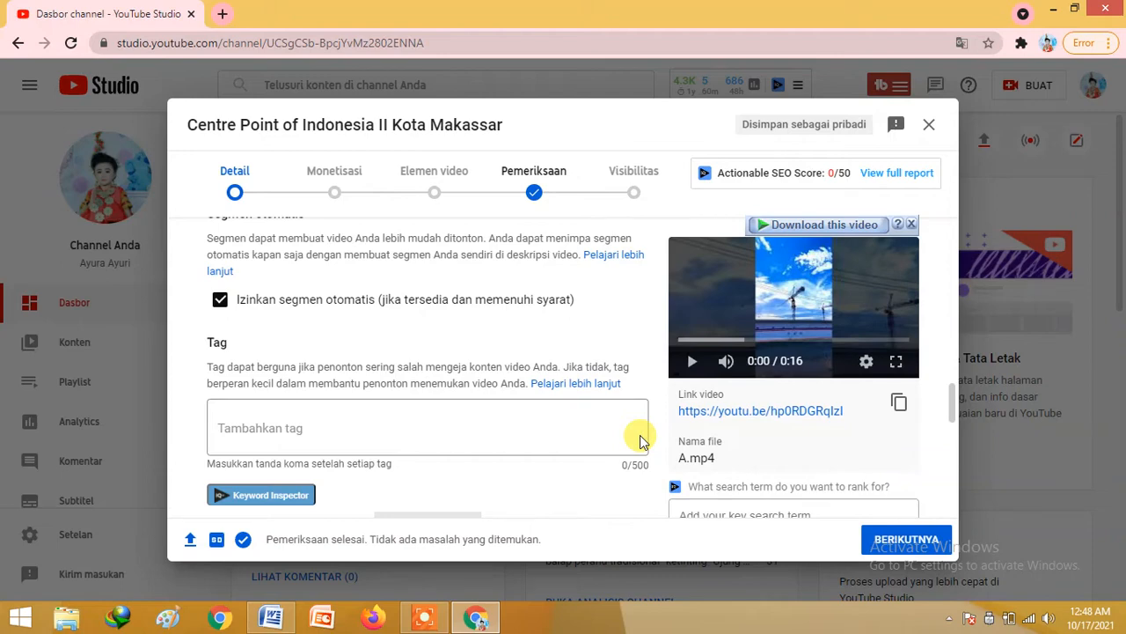
{"action": "left_click", "coordinate": [292, 622]}
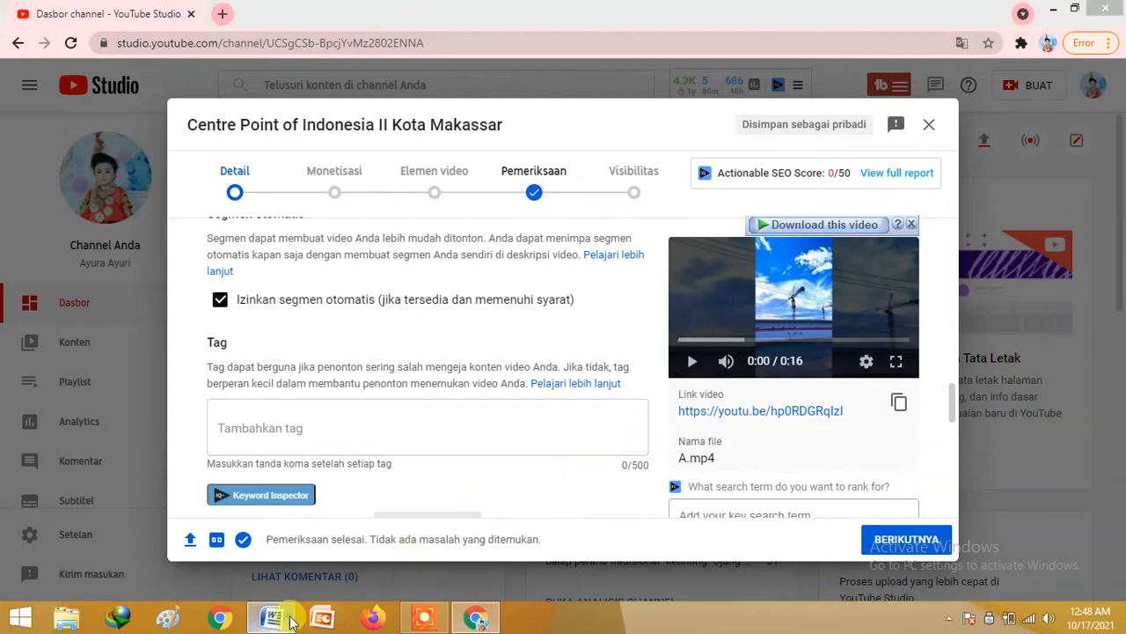
{"action": "left_click", "coordinate": [405, 231]}
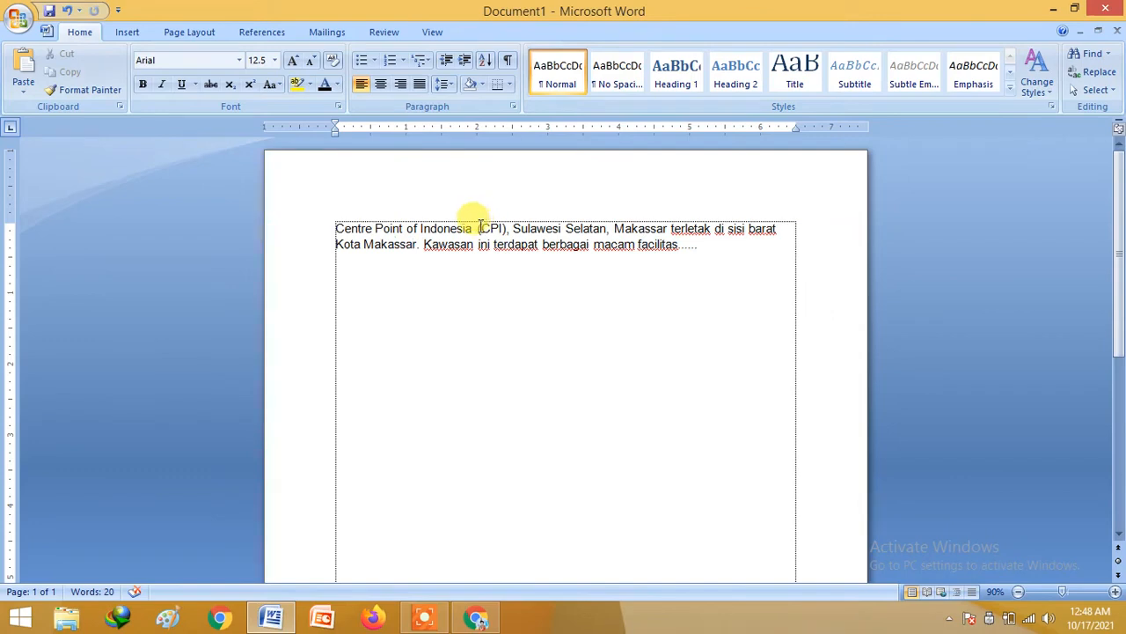
{"action": "left_click_drag", "start_coordinate": [481, 227], "coordinate": [347, 219]}
{"action": "right_click", "coordinate": [367, 230]}
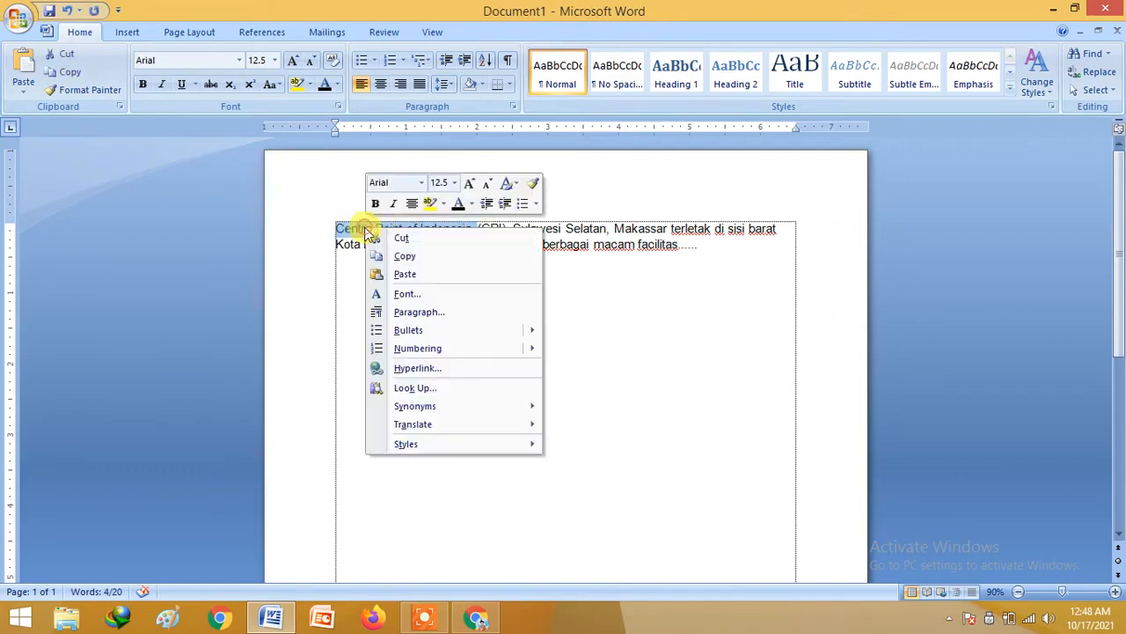
{"action": "left_click", "coordinate": [384, 255]}
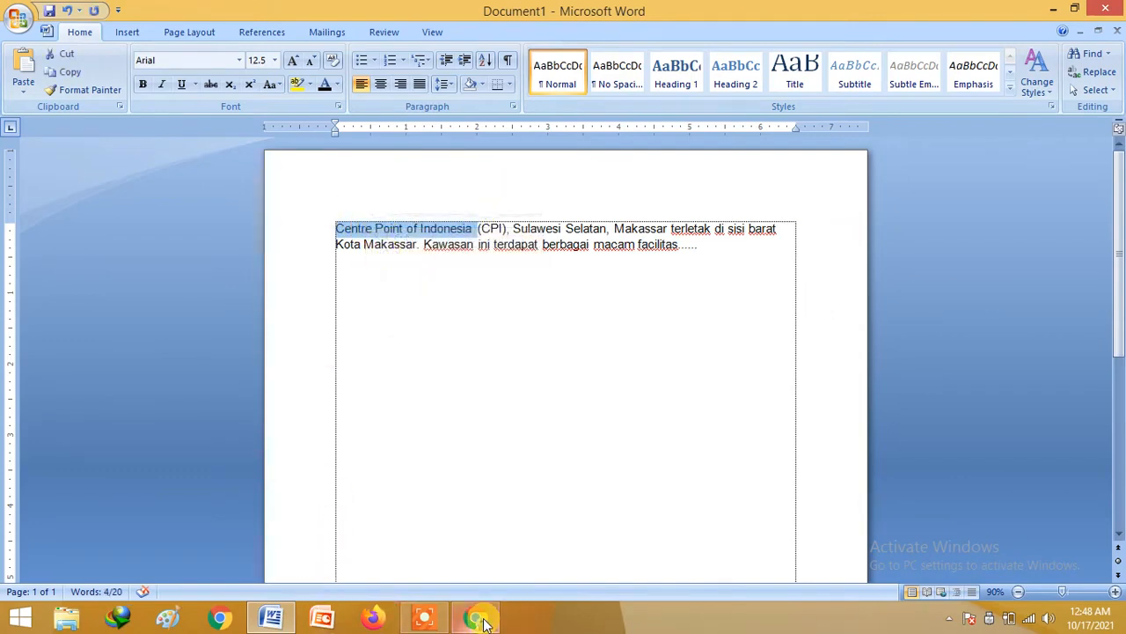
- Return to the upload form in Chrome and paste "Centre Point of Indonesia" as a video tag
{"action": "left_click", "coordinate": [480, 619]}
{"action": "left_click", "coordinate": [342, 421]}
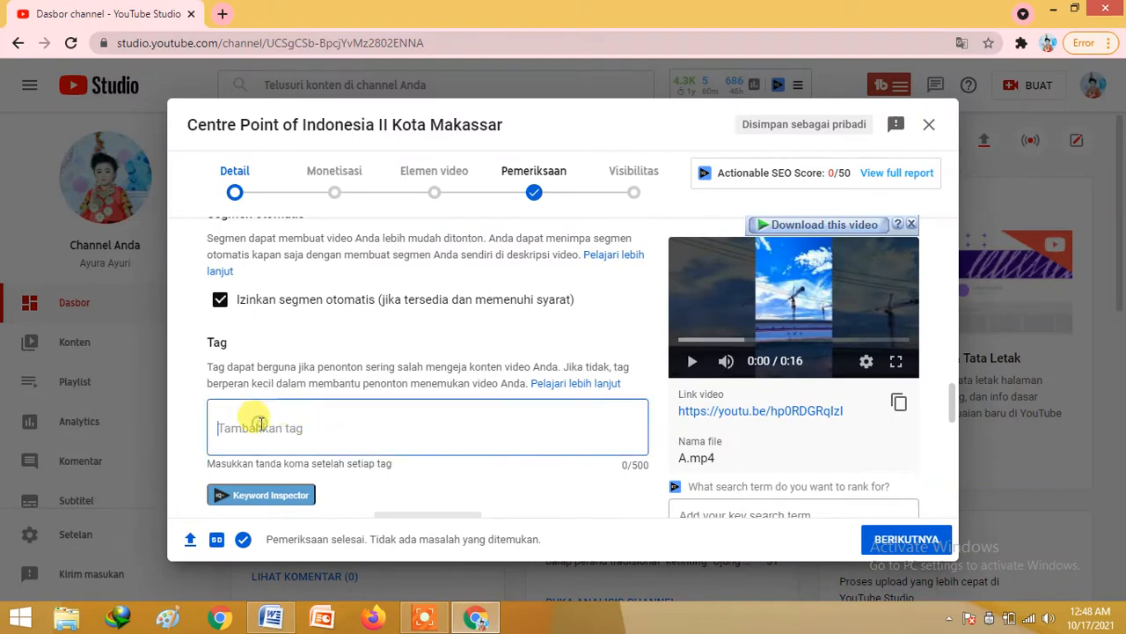
{"action": "right_click", "coordinate": [262, 423]}
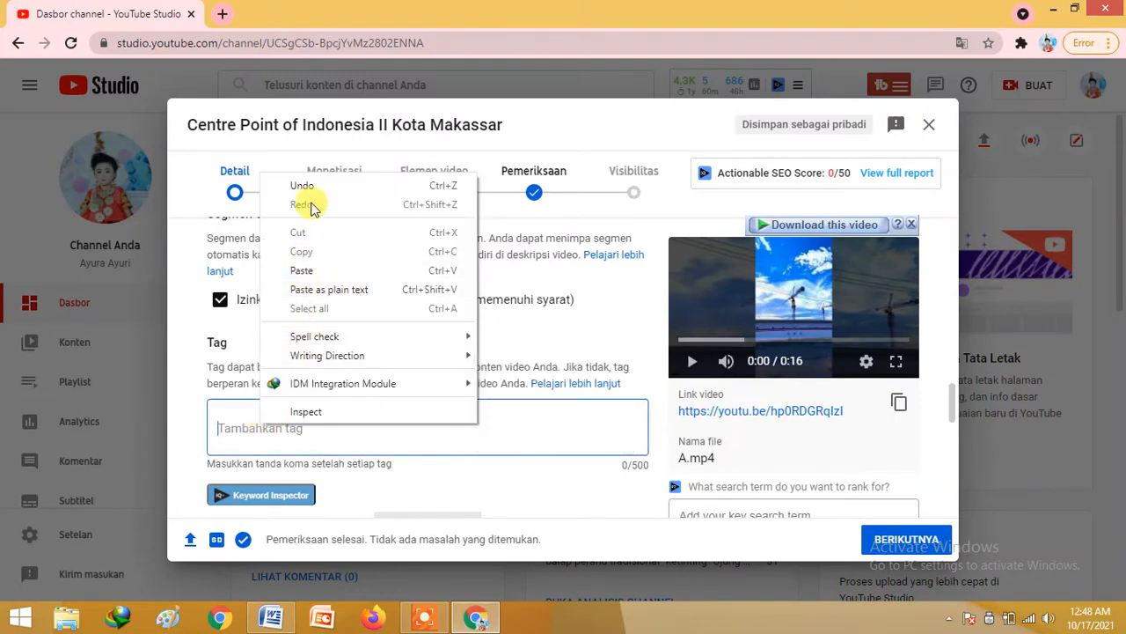
{"action": "left_click", "coordinate": [303, 272]}
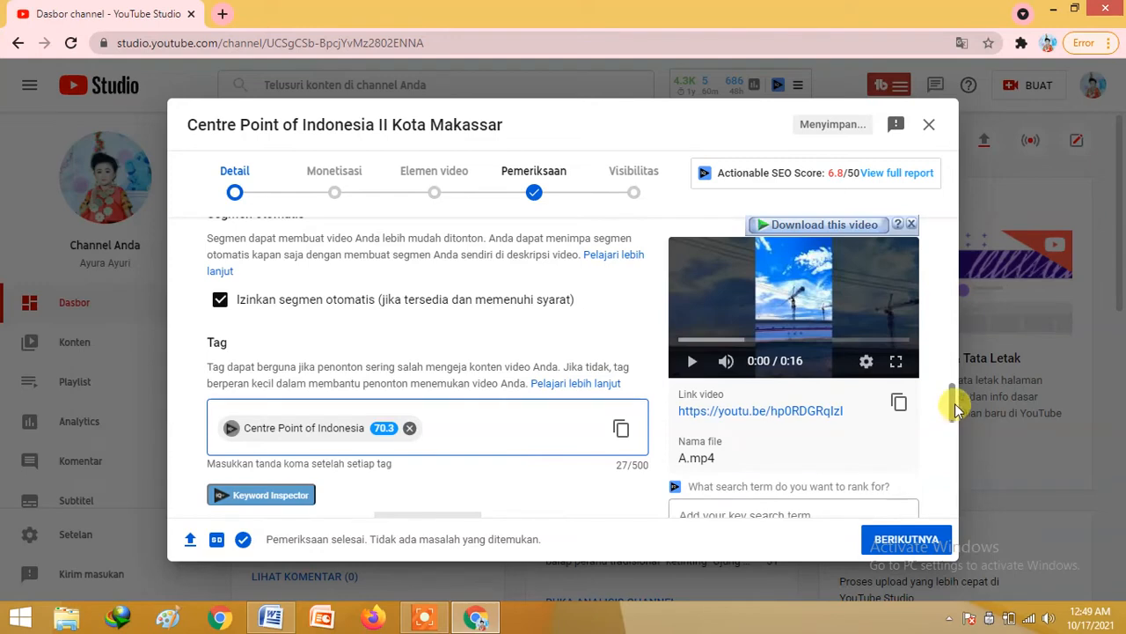
- Look through the available video languages and keep Indonesia as the language
{"action": "left_click_drag", "start_coordinate": [955, 404], "coordinate": [961, 434]}
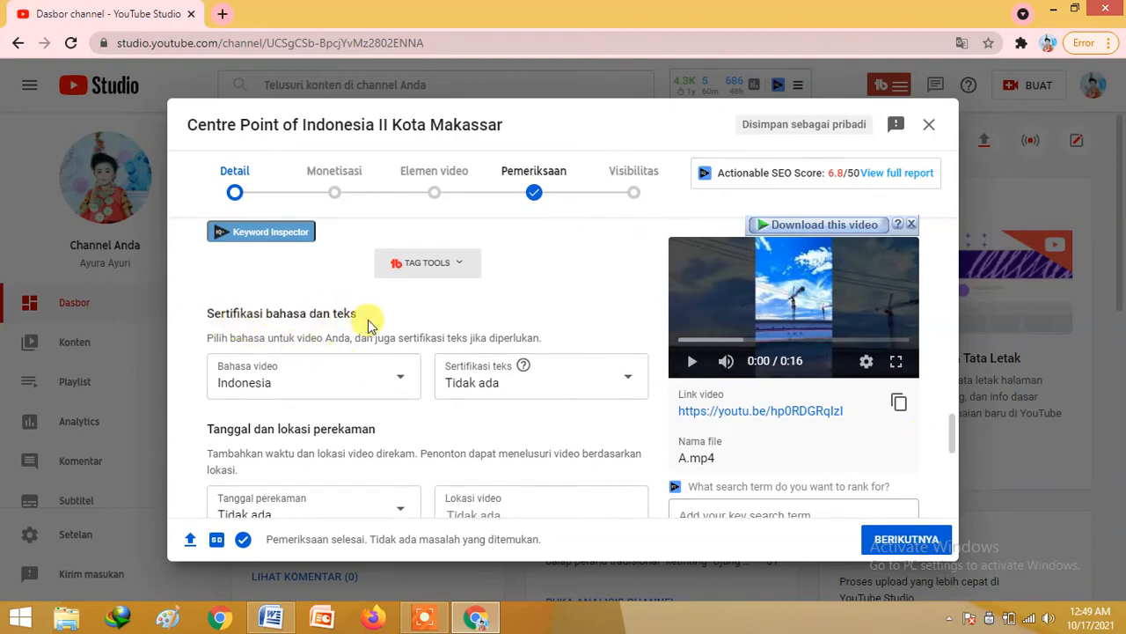
{"action": "left_click", "coordinate": [405, 384]}
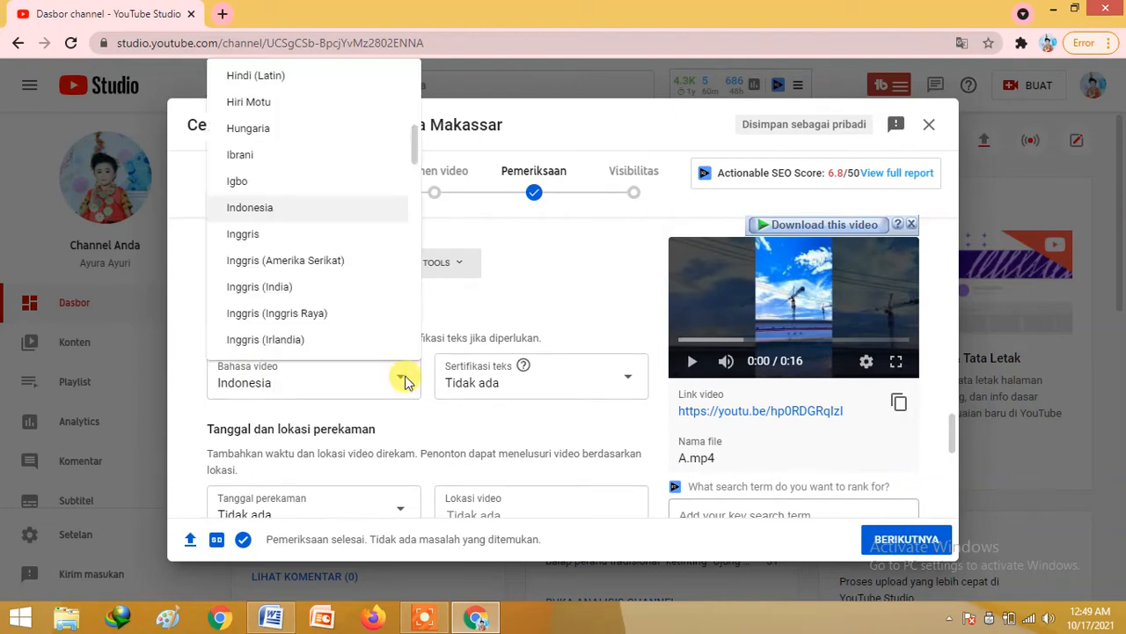
{"action": "mouse_move", "coordinate": [410, 150]}
{"action": "left_mouse_down"}
{"action": "mouse_move", "coordinate": [414, 188]}
{"action": "mouse_move", "coordinate": [415, 166]}
{"action": "left_mouse_up"}
{"action": "left_click", "coordinate": [310, 396]}
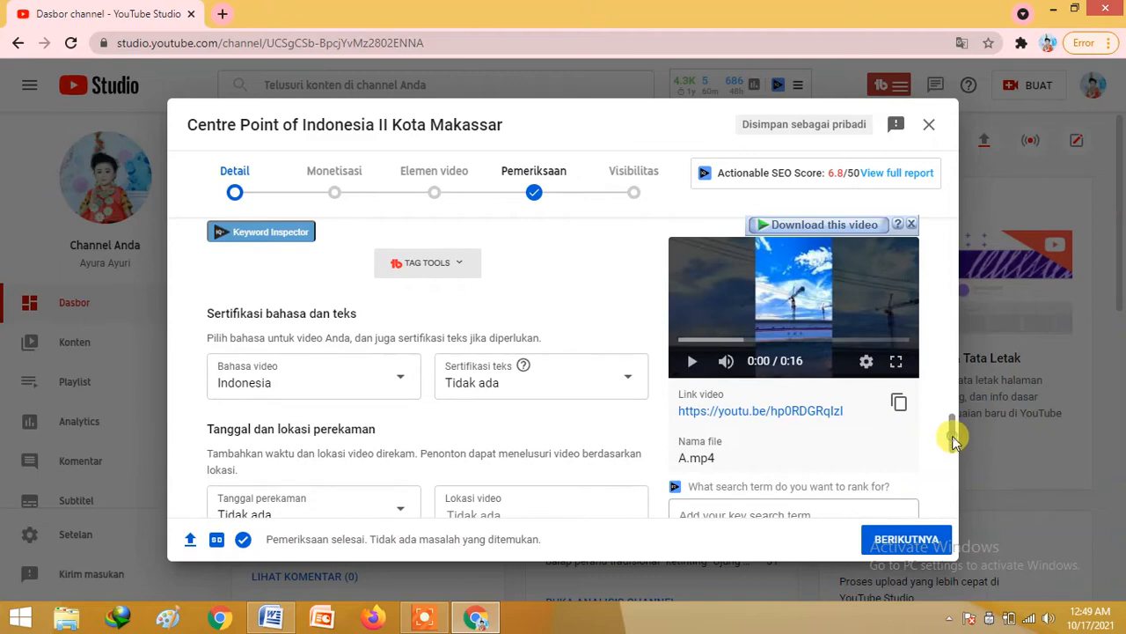
- View the recording date calendar and close it without picking a date
{"action": "left_click_drag", "start_coordinate": [954, 437], "coordinate": [955, 450]}
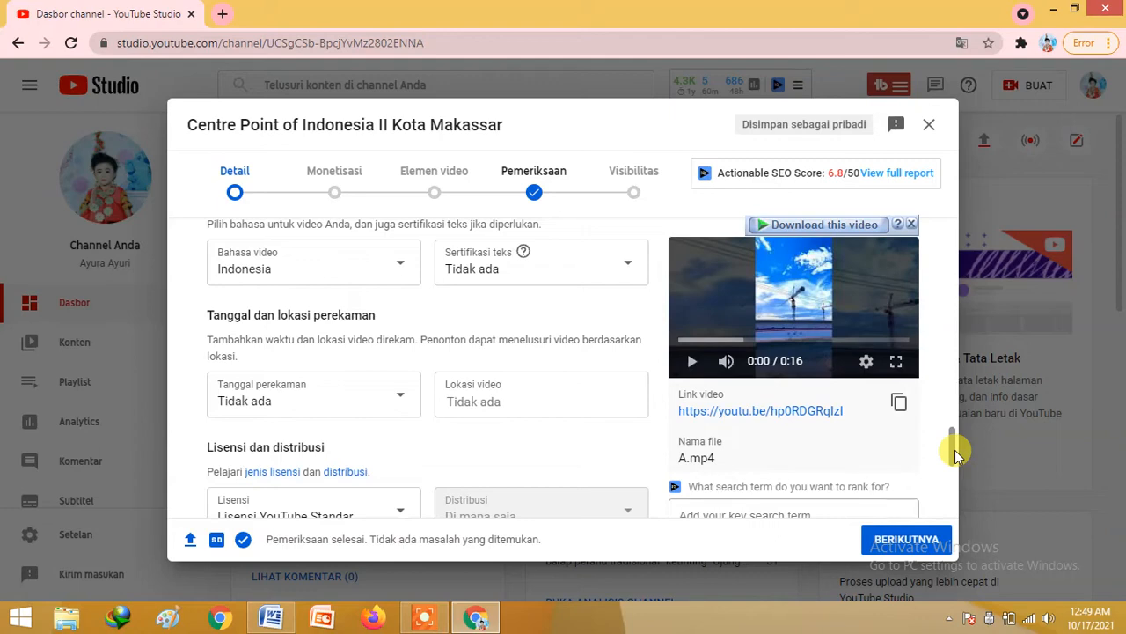
{"action": "left_click", "coordinate": [404, 402]}
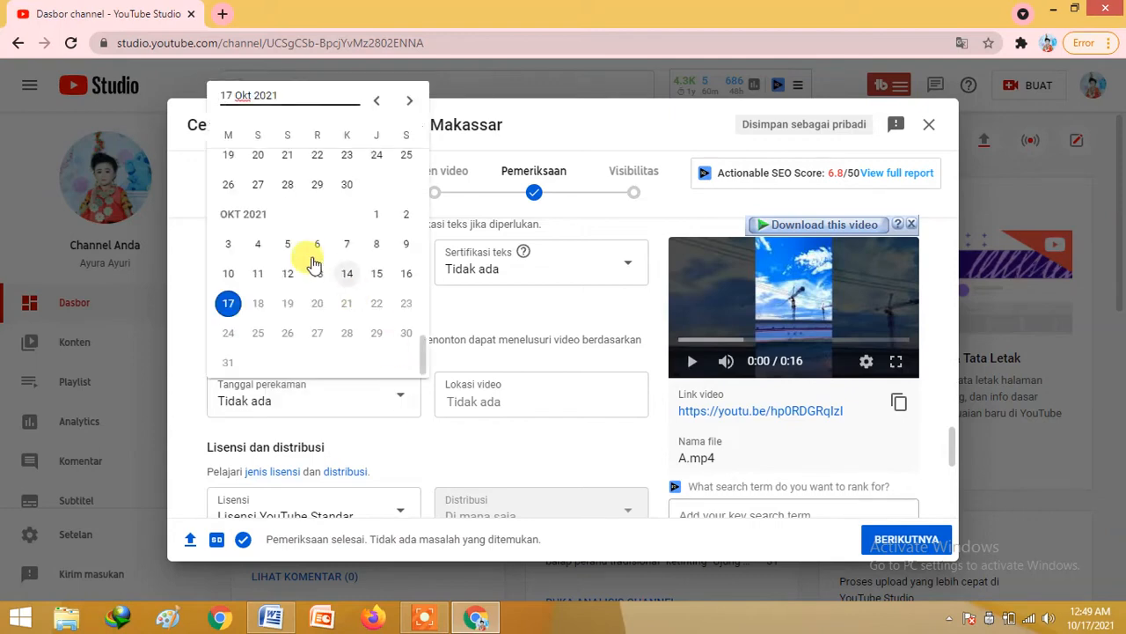
{"action": "left_click", "coordinate": [189, 393]}
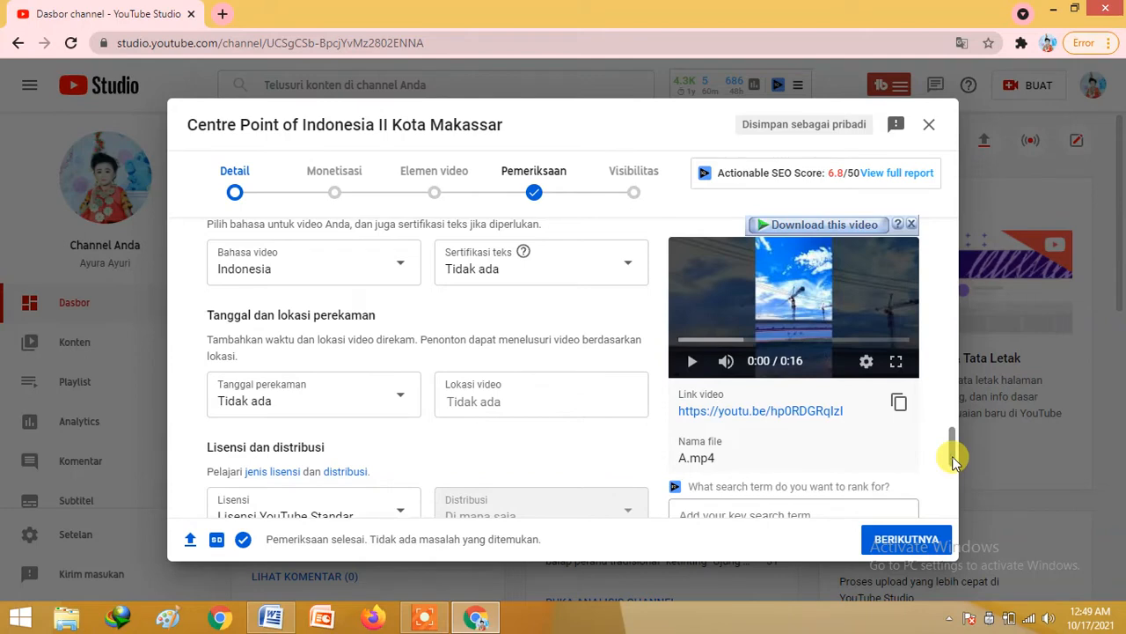
- Choose Hiburan as the video's category
{"action": "left_click_drag", "start_coordinate": [954, 460], "coordinate": [959, 486]}
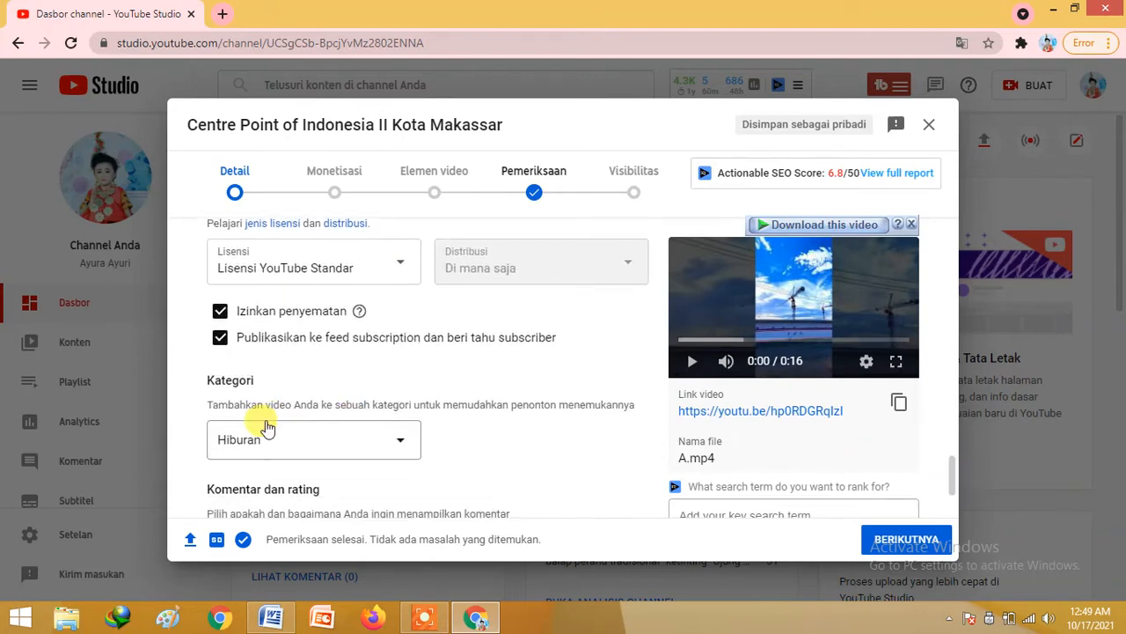
{"action": "left_click", "coordinate": [403, 449]}
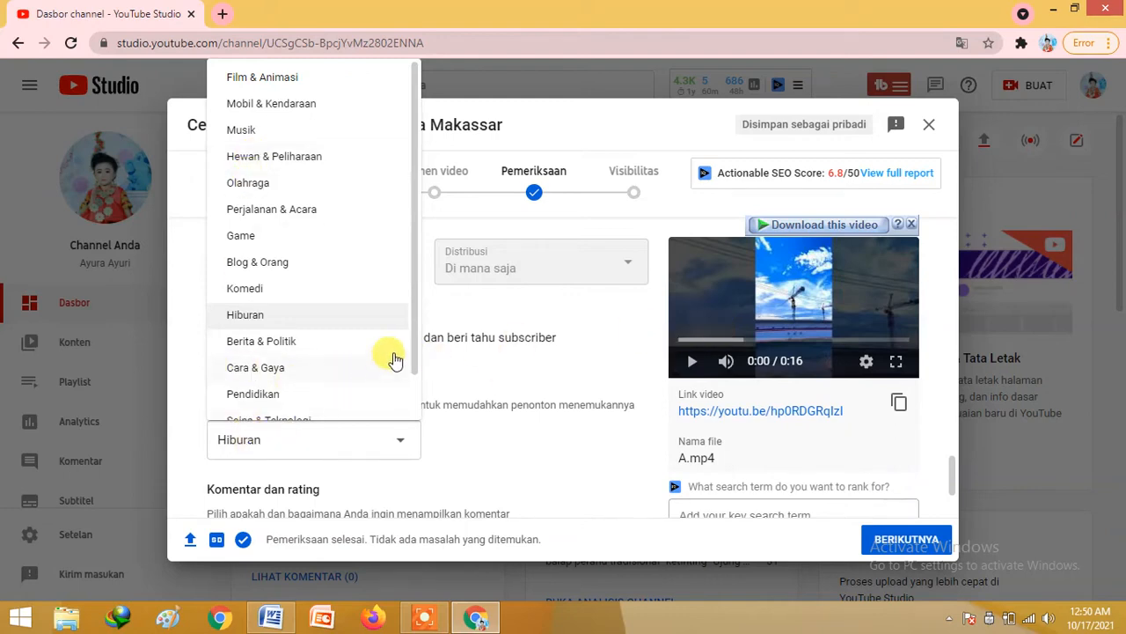
{"action": "left_click_drag", "start_coordinate": [414, 335], "coordinate": [402, 379]}
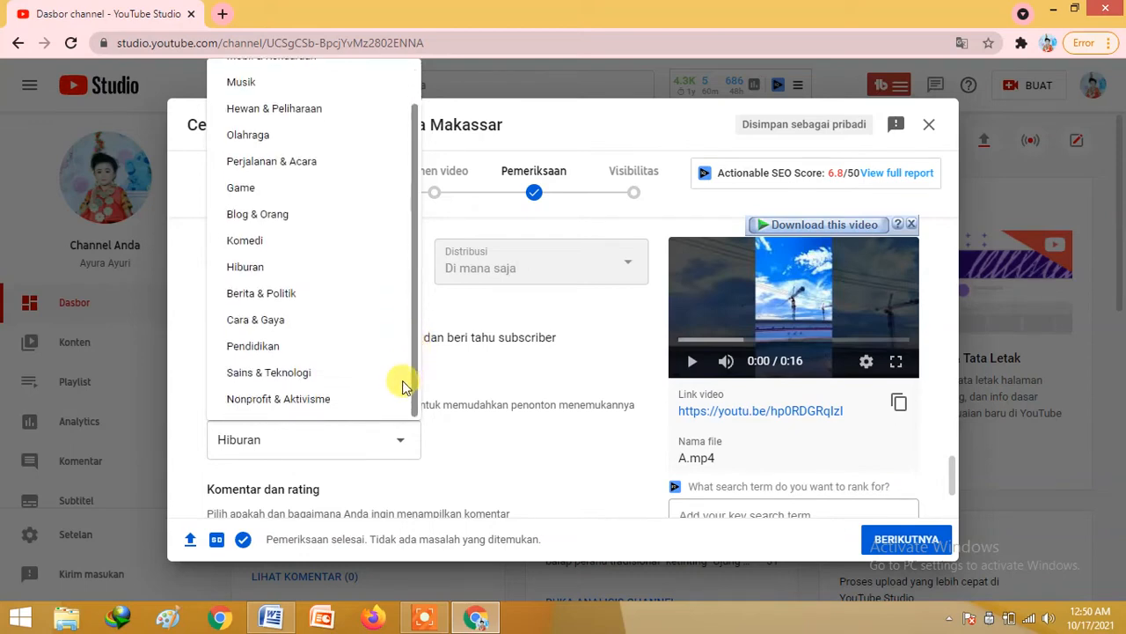
{"action": "left_click", "coordinate": [257, 267]}
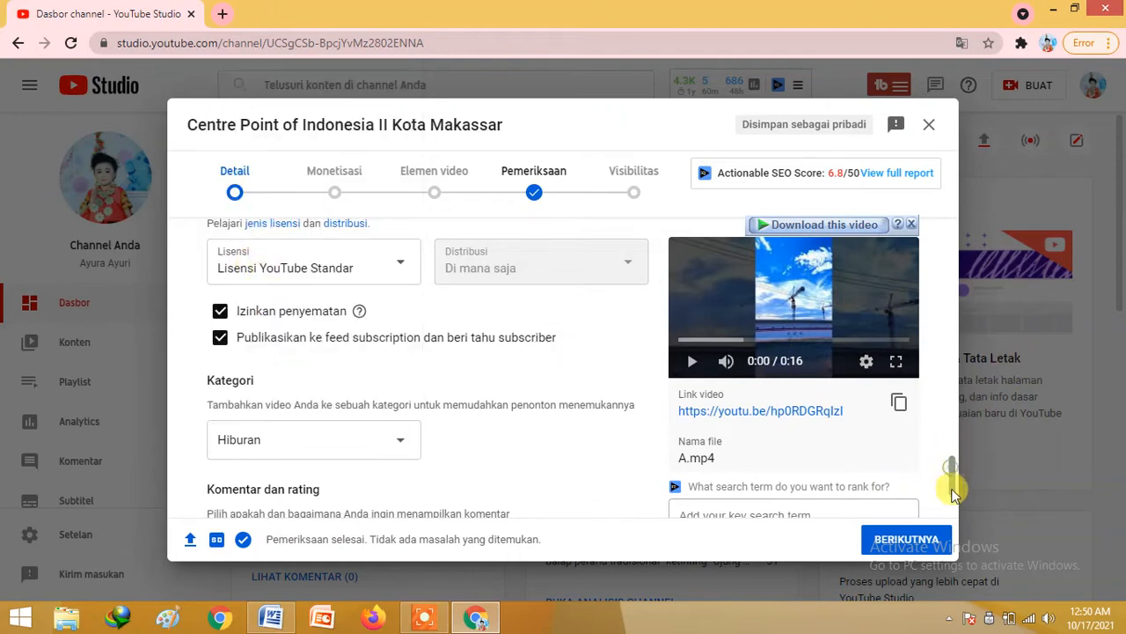
- Set the video's comment visibility to Izinkan semua komentar
{"action": "left_click_drag", "start_coordinate": [951, 478], "coordinate": [953, 504]}
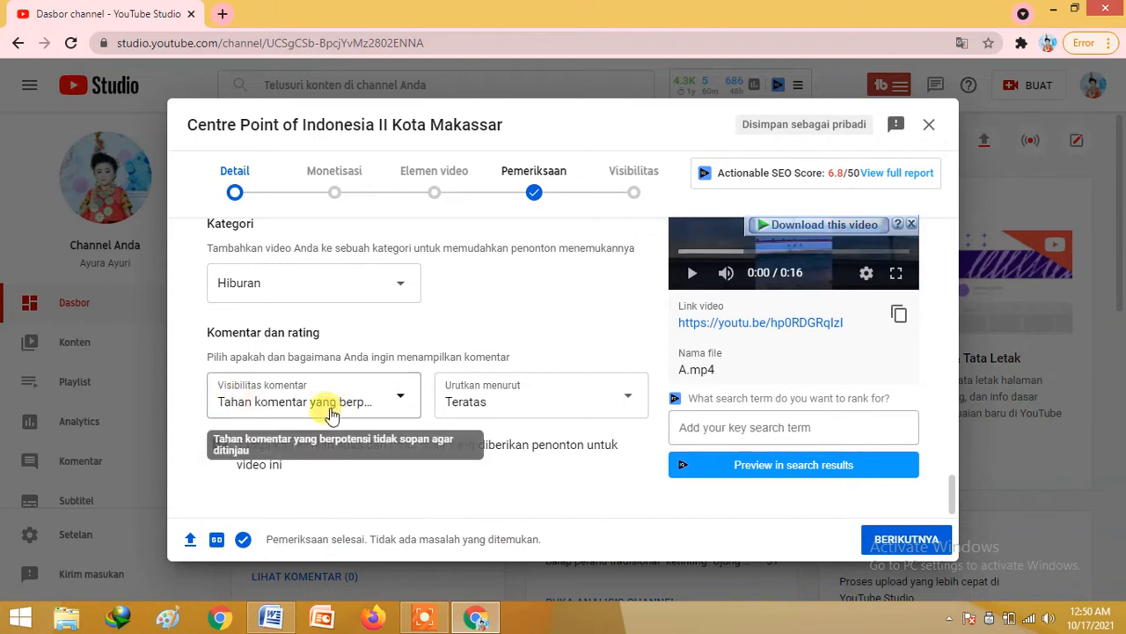
{"action": "left_click", "coordinate": [401, 401]}
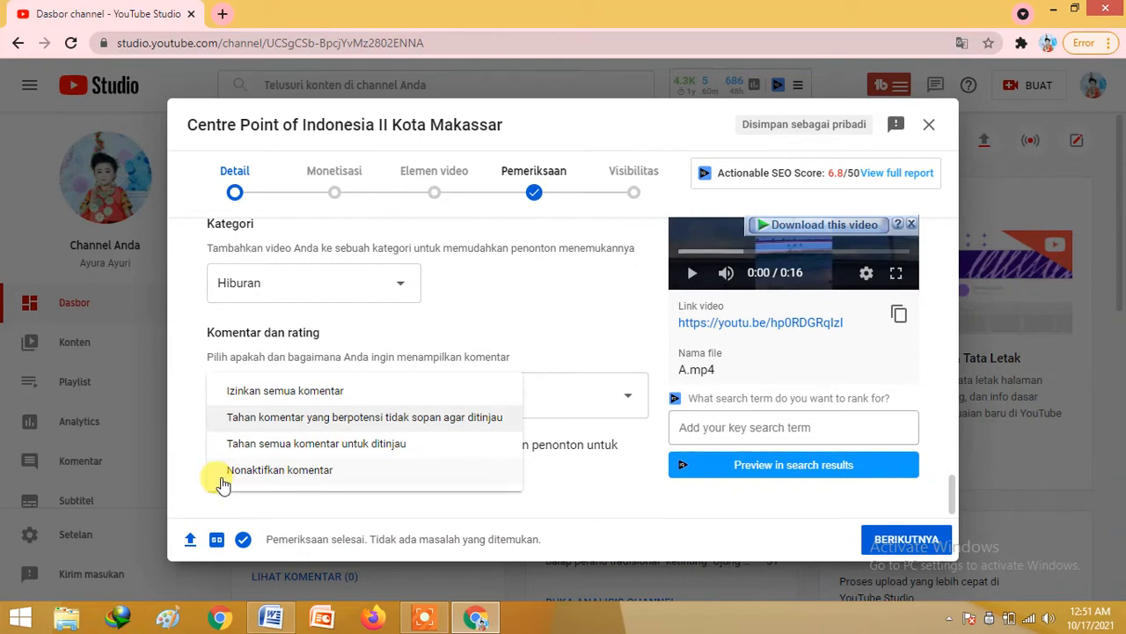
{"action": "left_click", "coordinate": [236, 399]}
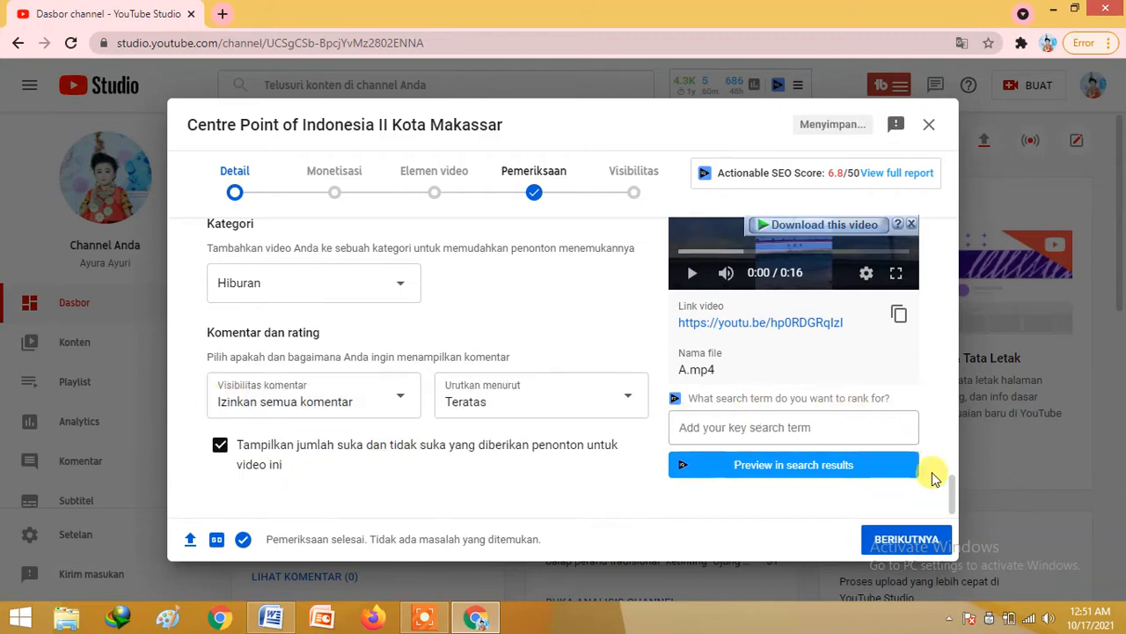
- Continue from the video details to the Monetisasi stage and set monetization to Aktif
{"action": "left_click_drag", "start_coordinate": [956, 480], "coordinate": [960, 238]}
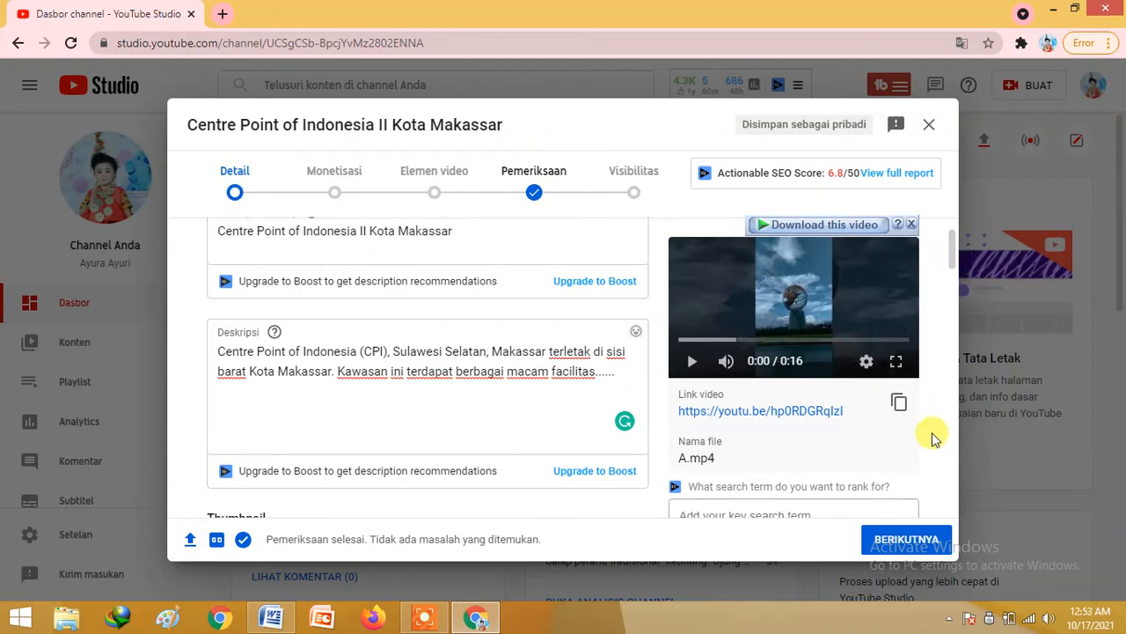
{"action": "left_click", "coordinate": [907, 540]}
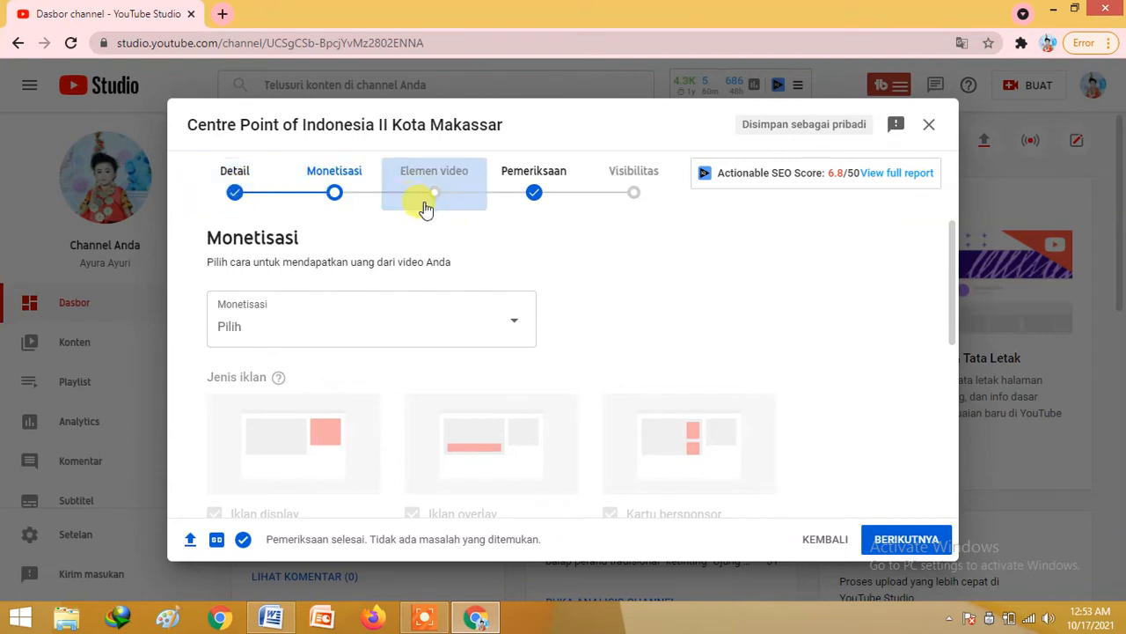
{"action": "left_click", "coordinate": [514, 326]}
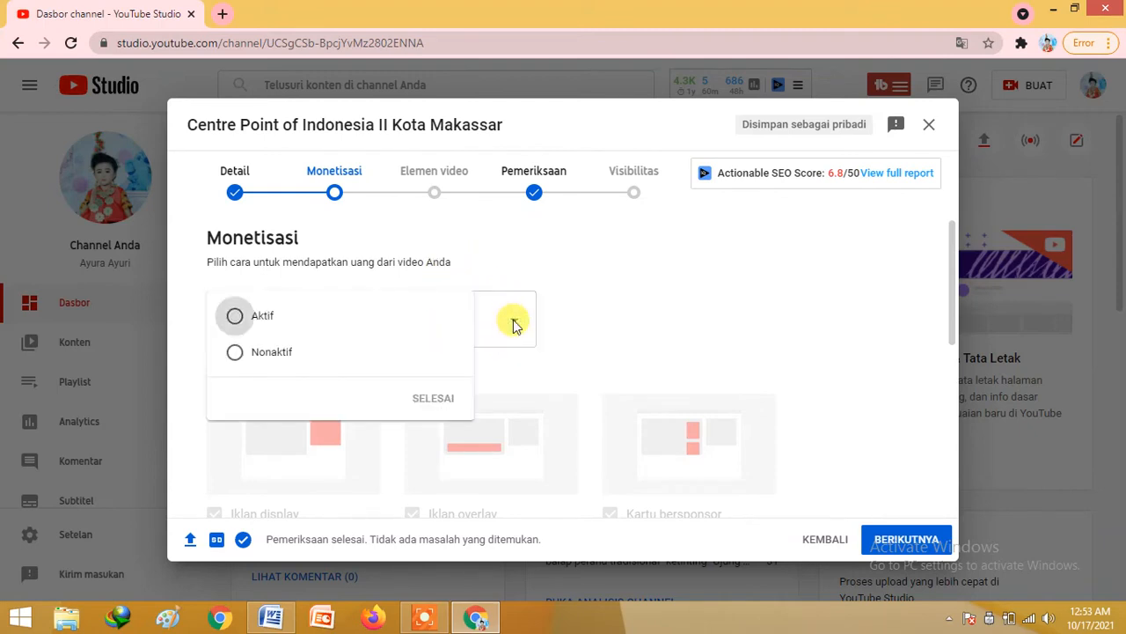
{"action": "left_click", "coordinate": [236, 316]}
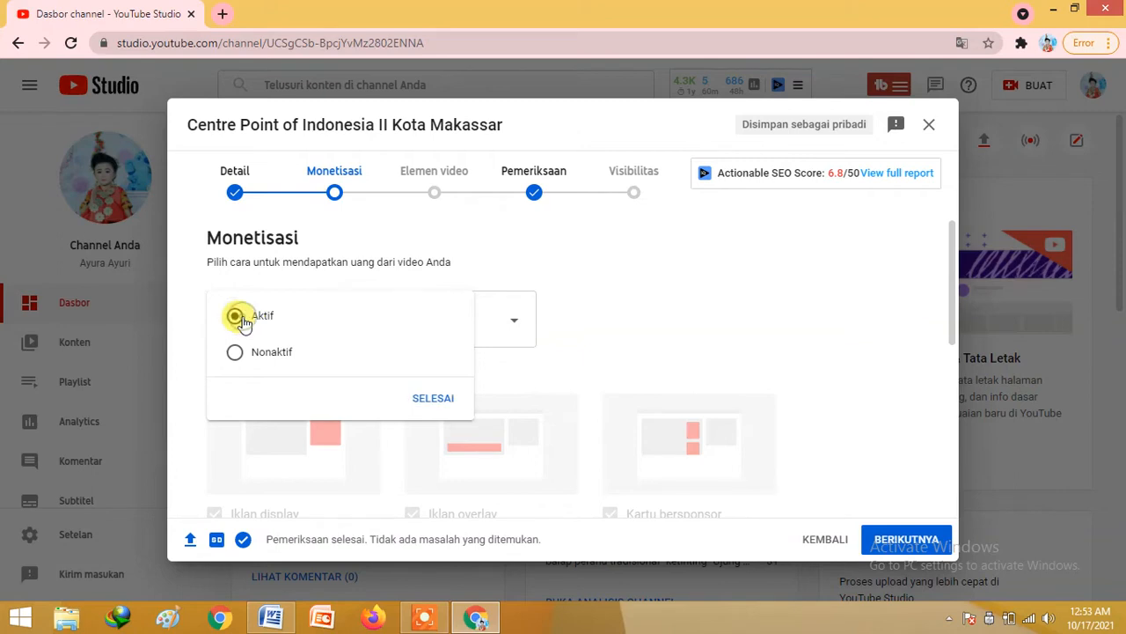
{"action": "left_click", "coordinate": [425, 403]}
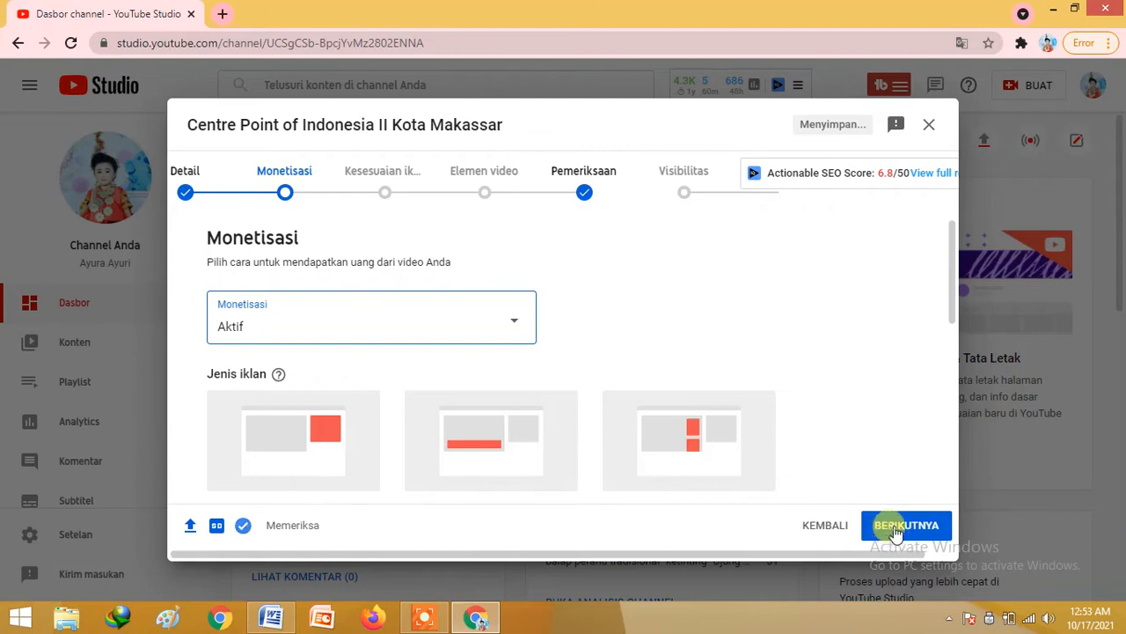
- Proceed to the ad suitability questionnaire and declare Tidak satu pun di atas for the listed content types
{"action": "left_click", "coordinate": [896, 532]}
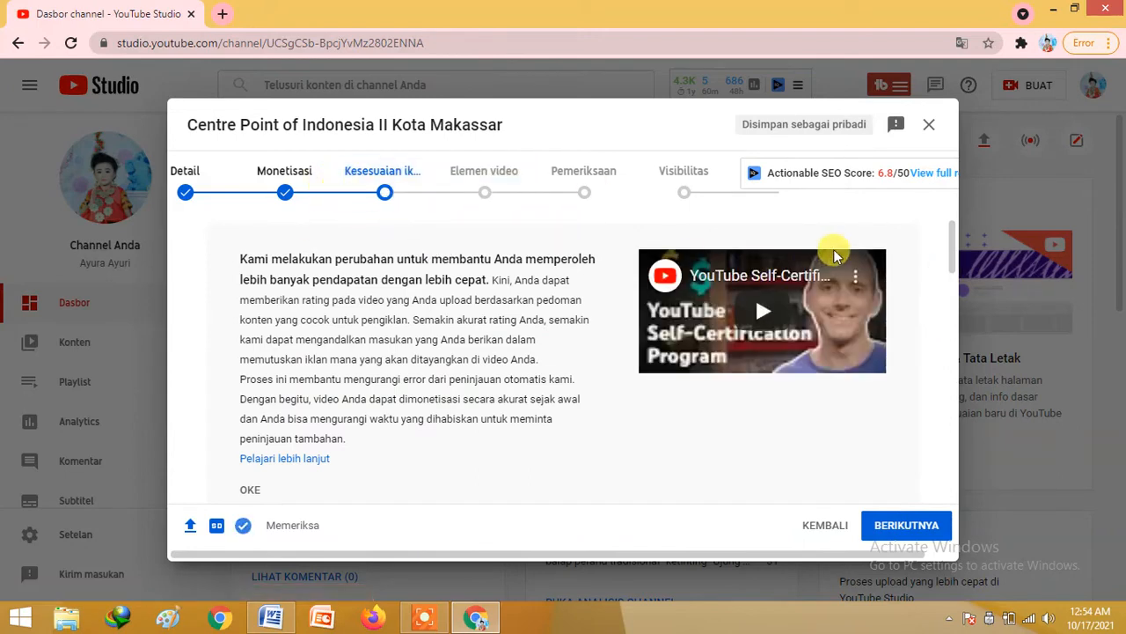
{"action": "left_click_drag", "start_coordinate": [952, 247], "coordinate": [956, 298]}
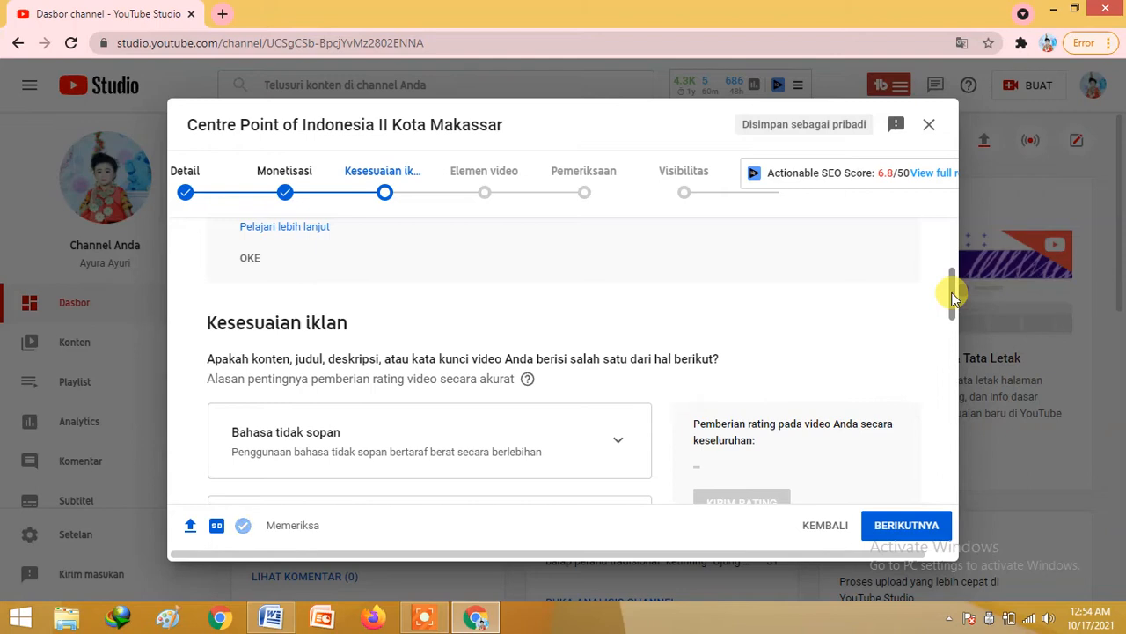
{"action": "left_click_drag", "start_coordinate": [954, 298], "coordinate": [954, 296]}
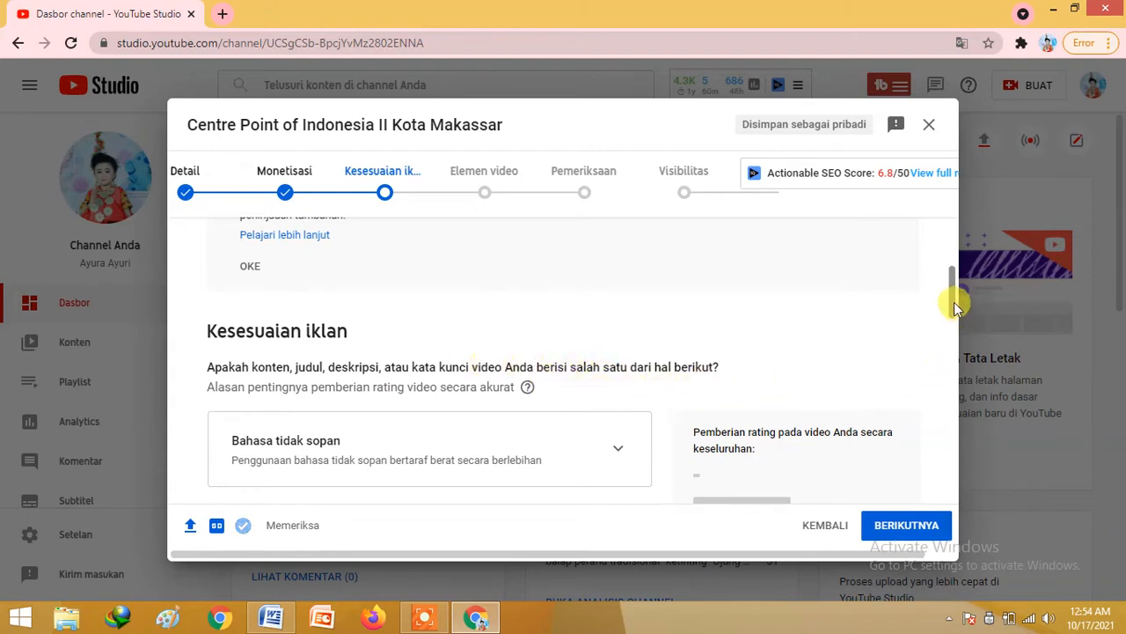
{"action": "scroll", "coordinate": [953, 302], "scroll_direction": "down", "scroll_amount": 1}
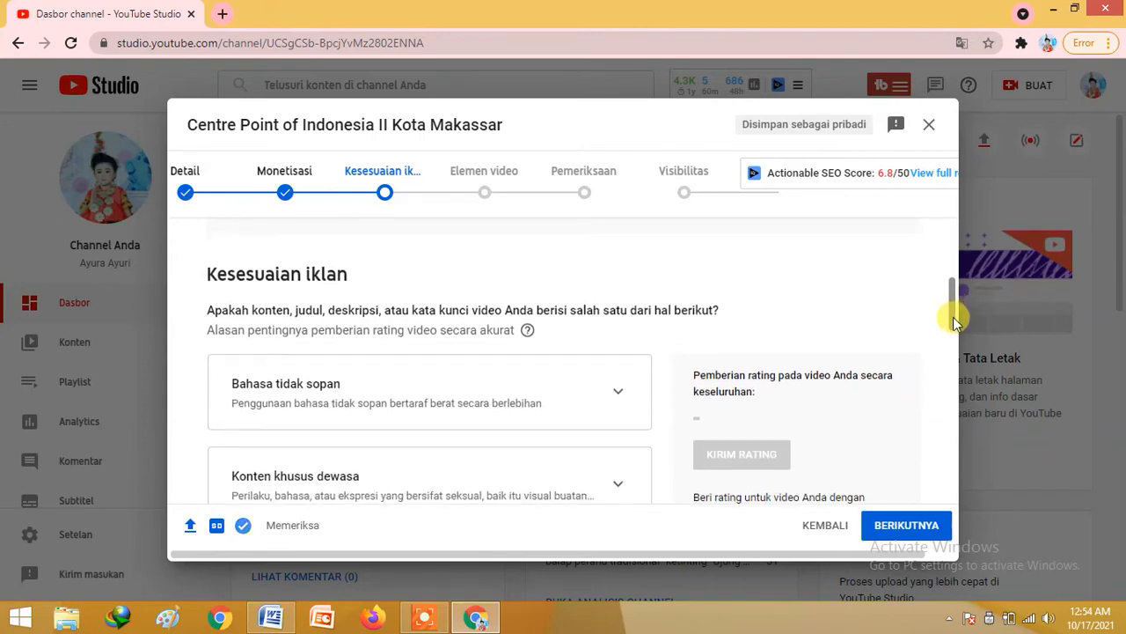
{"action": "left_click_drag", "start_coordinate": [954, 318], "coordinate": [954, 323]}
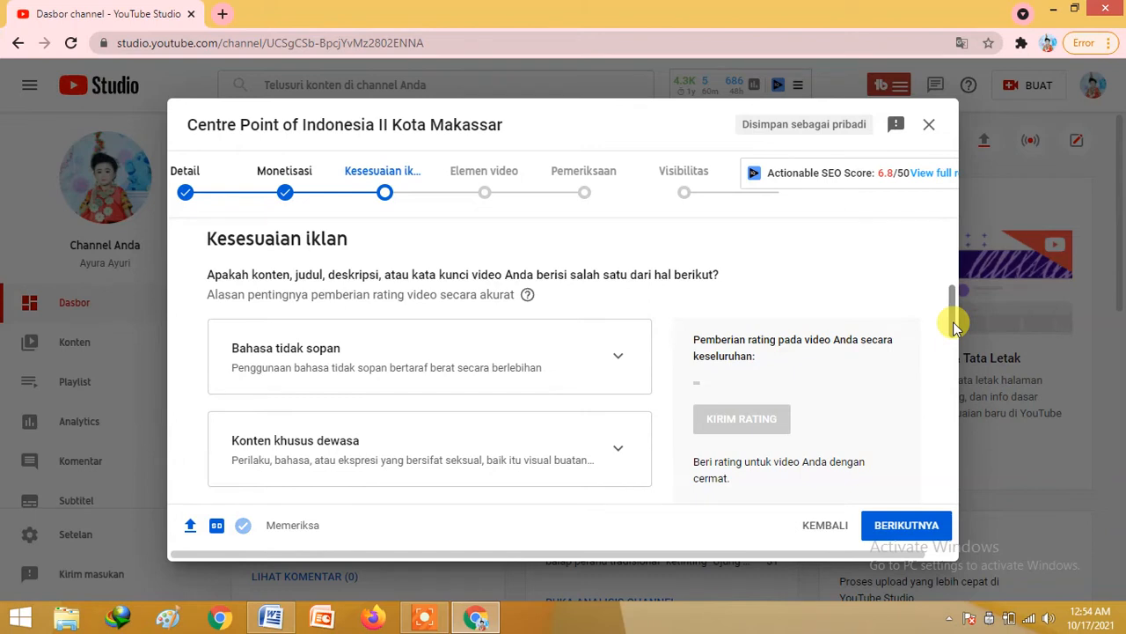
{"action": "left_click_drag", "start_coordinate": [957, 326], "coordinate": [962, 496]}
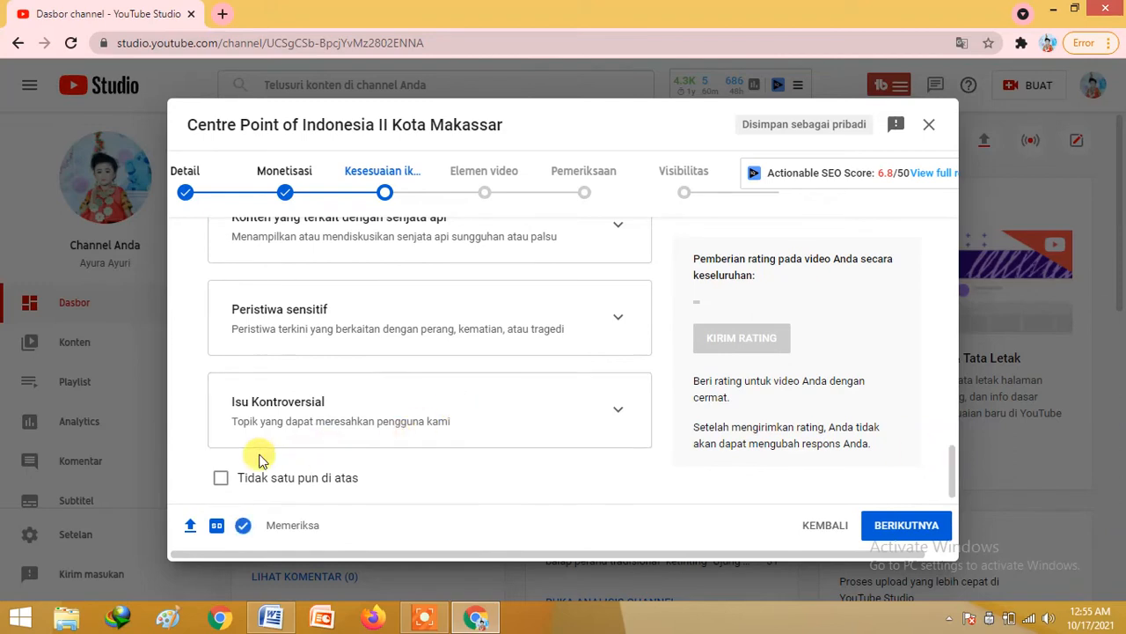
{"action": "left_click", "coordinate": [220, 480]}
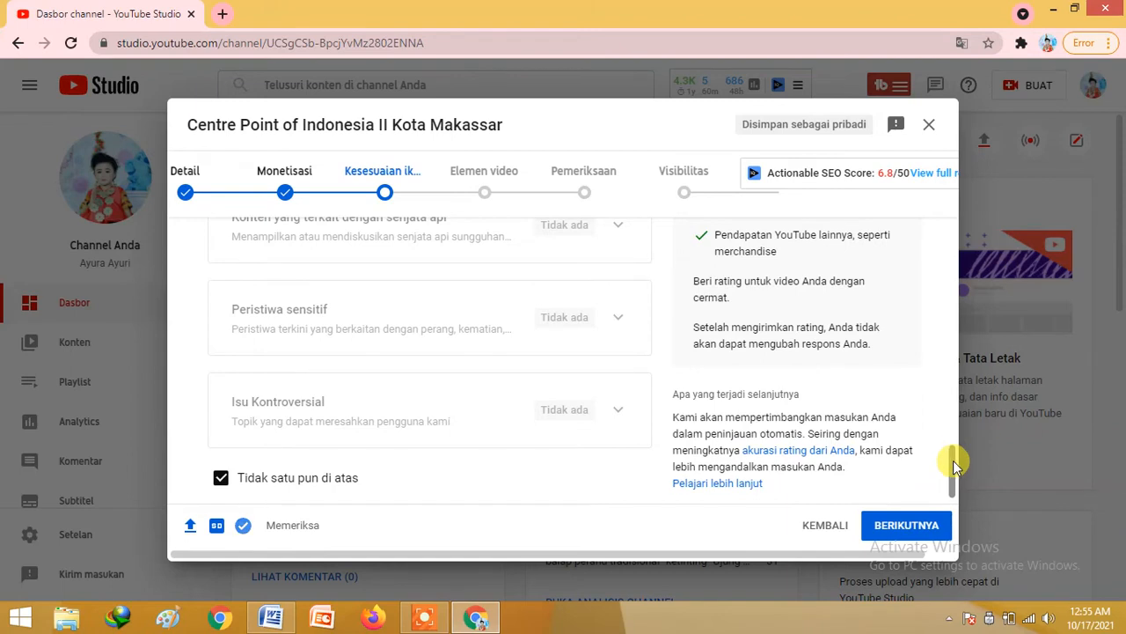
- Submit the ad suitability rating and continue to the Elemen video stage
{"action": "left_click_drag", "start_coordinate": [953, 460], "coordinate": [953, 380]}
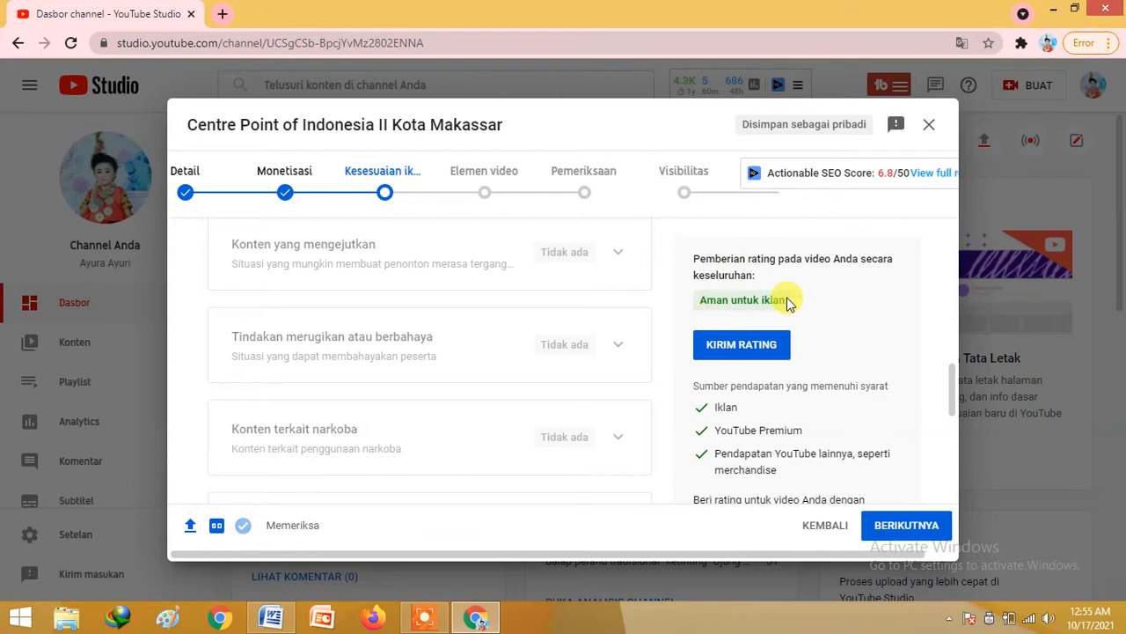
{"action": "left_click", "coordinate": [742, 345]}
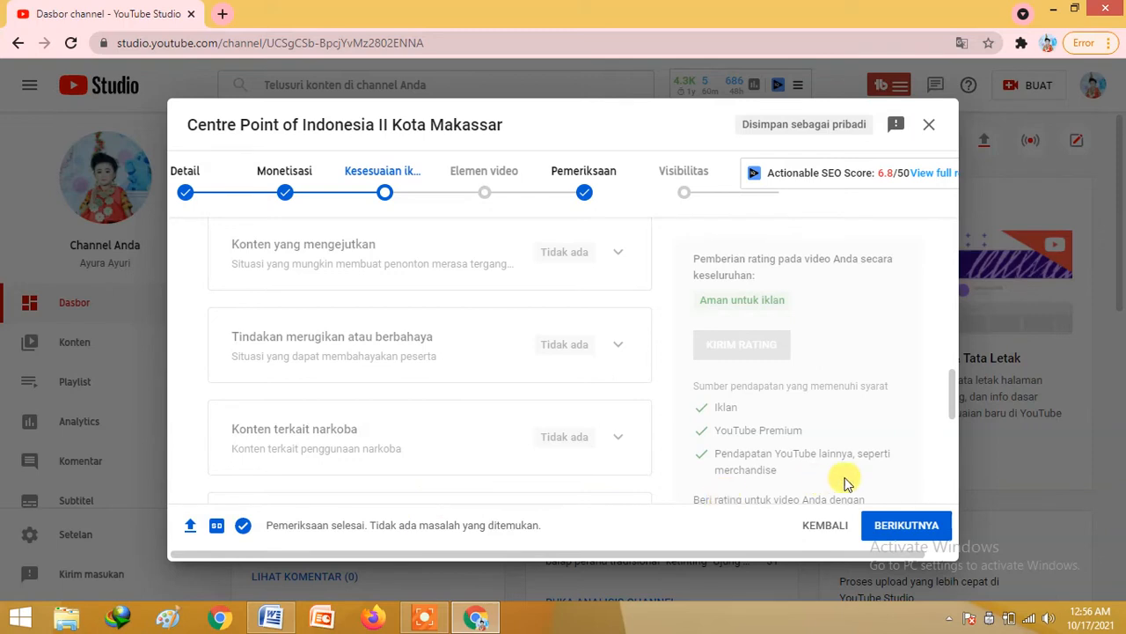
{"action": "left_click", "coordinate": [911, 528]}
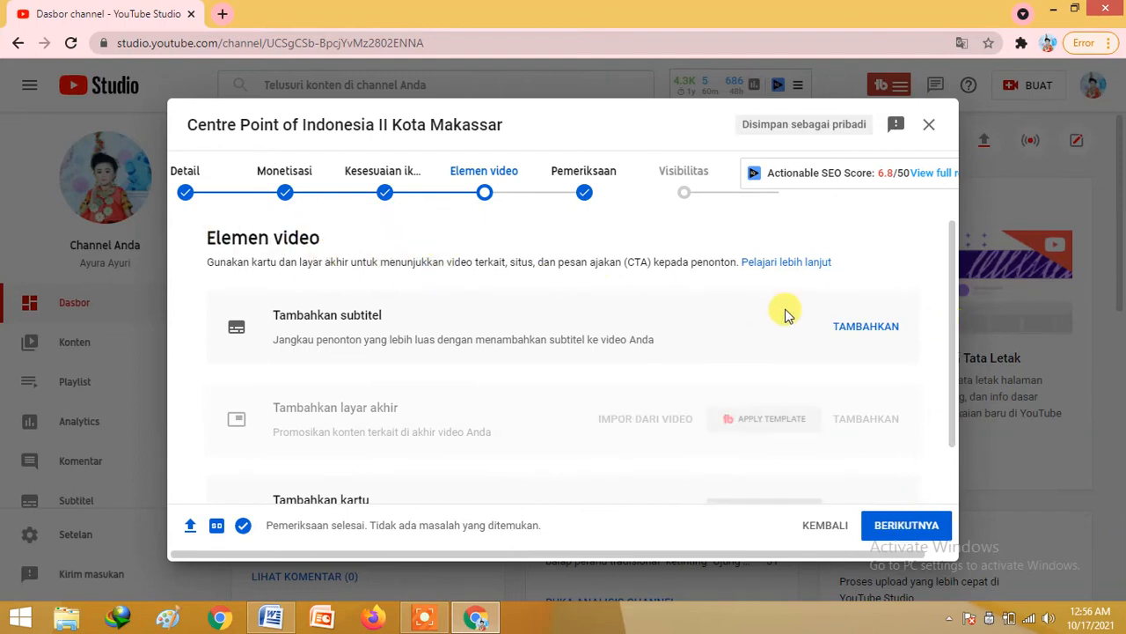
- Leave the subtitle, end screen and card elements unadded and continue past Pemeriksaan to the Visibilitas stage
{"action": "left_click_drag", "start_coordinate": [952, 231], "coordinate": [956, 273]}
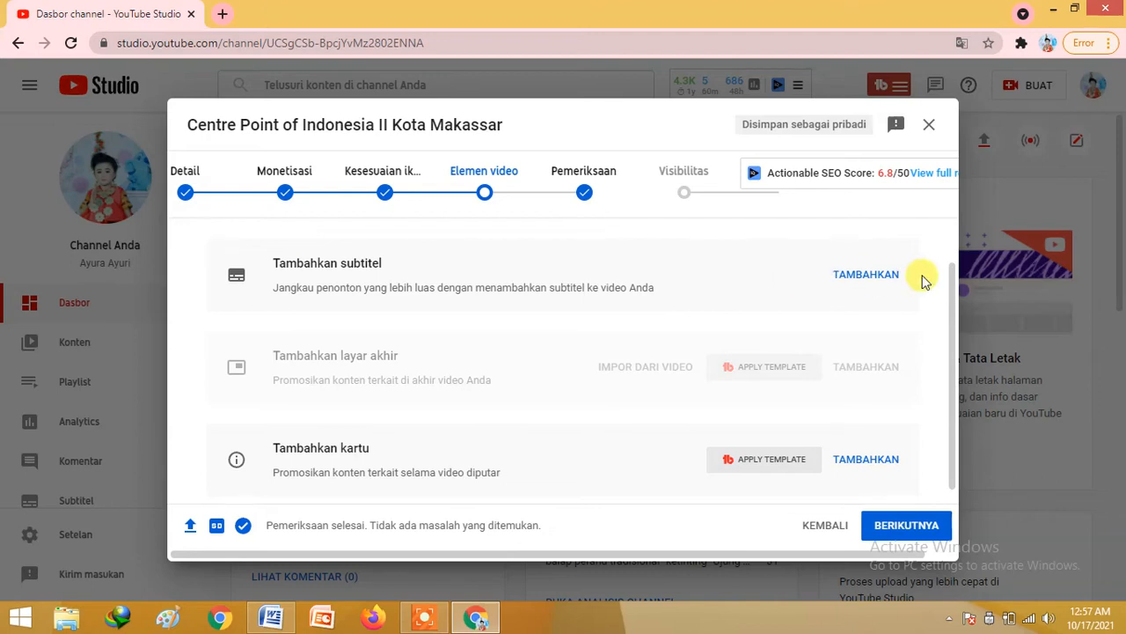
{"action": "left_click_drag", "start_coordinate": [953, 270], "coordinate": [953, 308]}
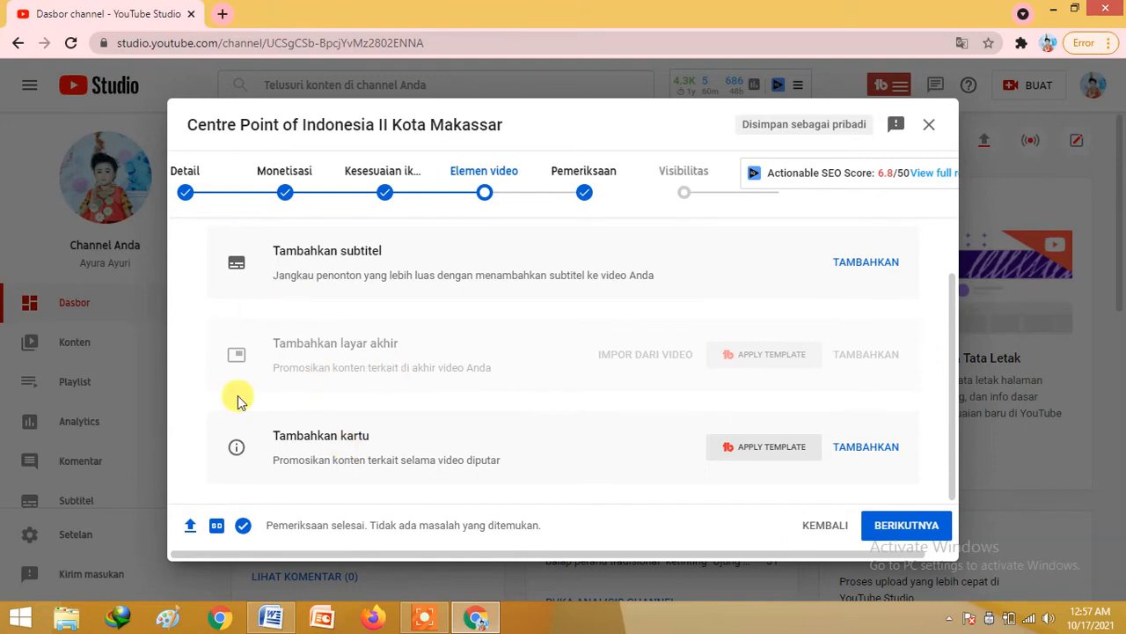
{"action": "left_click", "coordinate": [899, 531]}
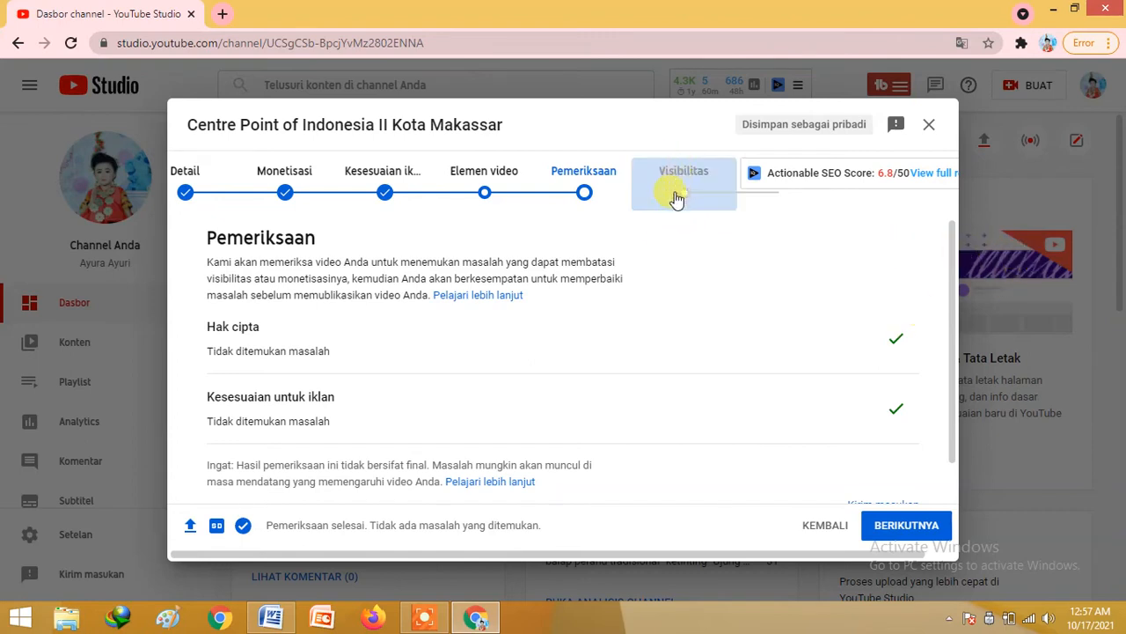
{"action": "left_click", "coordinate": [909, 535]}
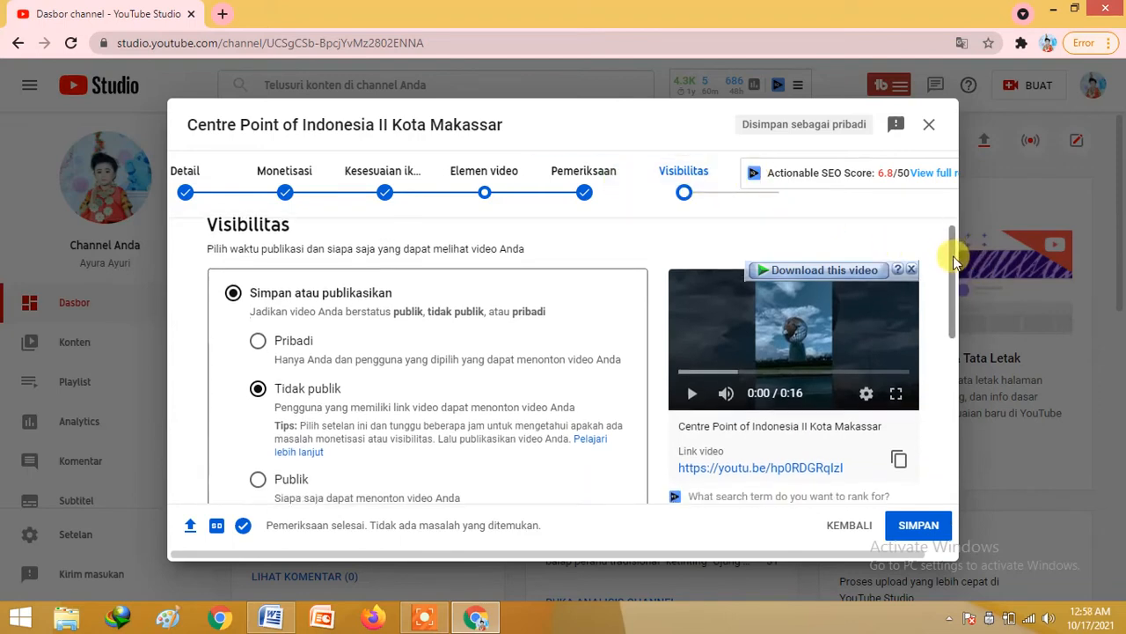
- Look over the visibility options and set the video to Pribadi
{"action": "left_click_drag", "start_coordinate": [954, 249], "coordinate": [954, 262]}
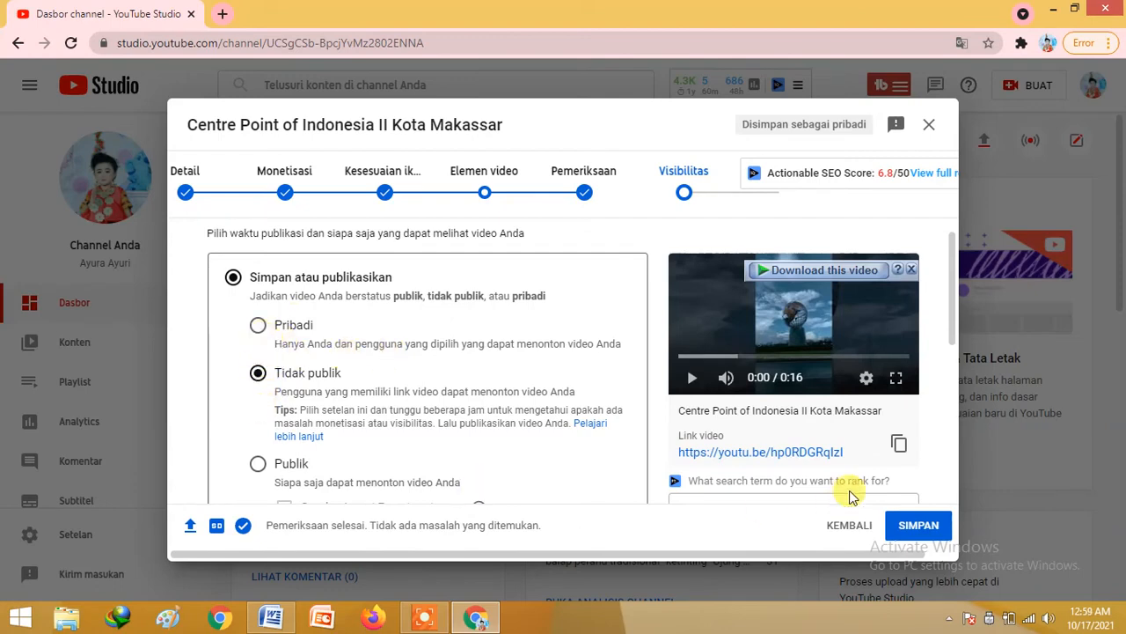
{"action": "left_click_drag", "start_coordinate": [953, 320], "coordinate": [953, 366]}
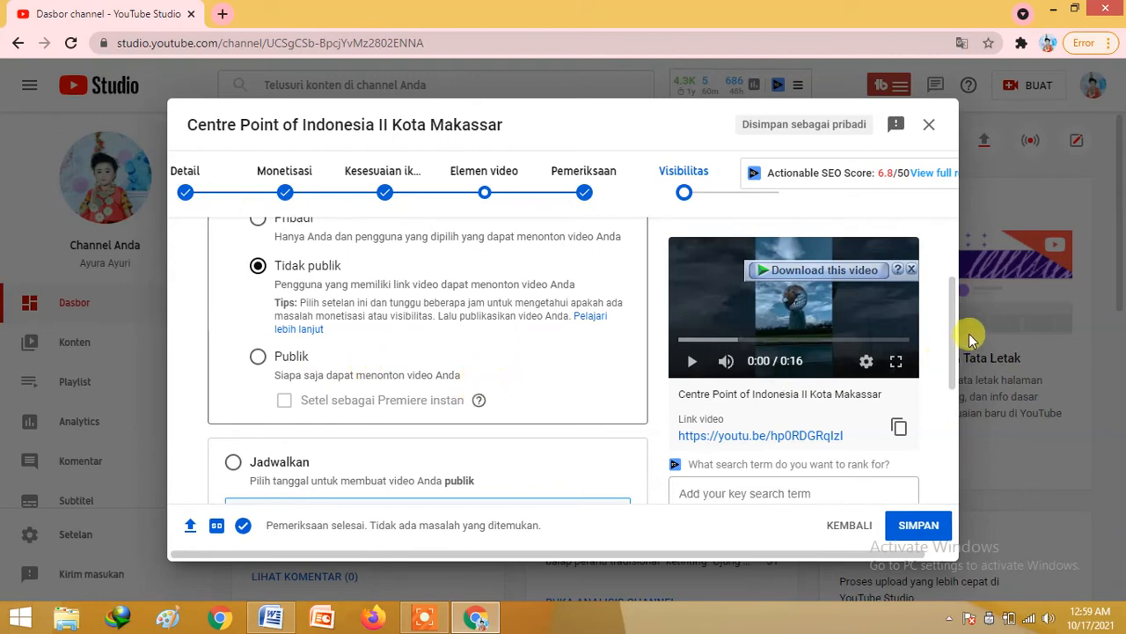
{"action": "scroll", "coordinate": [953, 314], "scroll_direction": "up", "scroll_amount": 3}
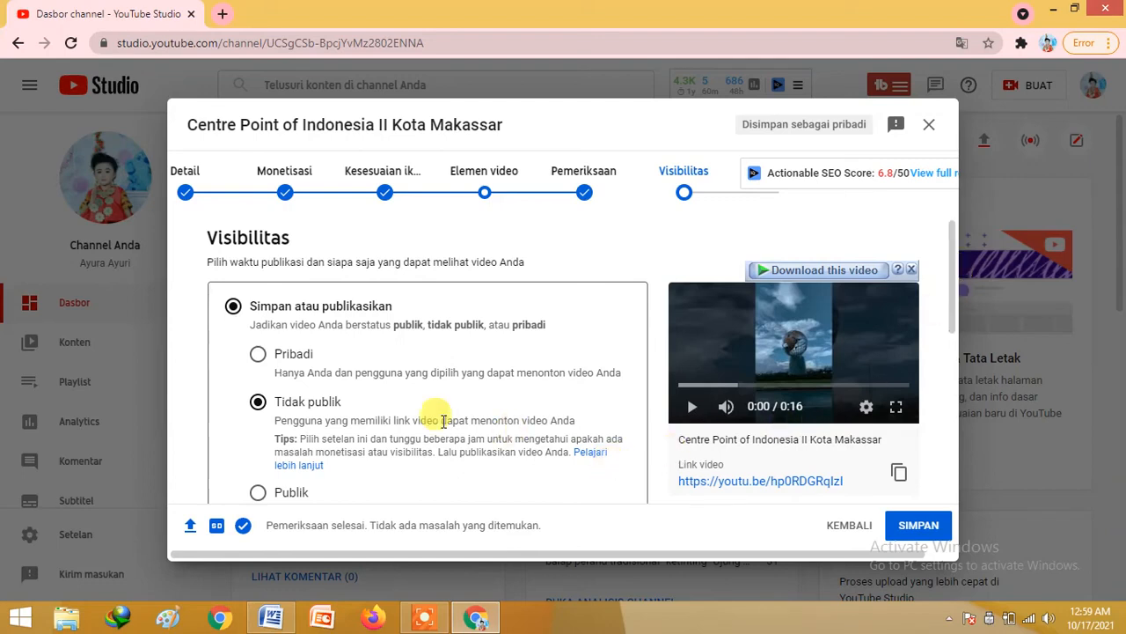
{"action": "left_click", "coordinate": [258, 354]}
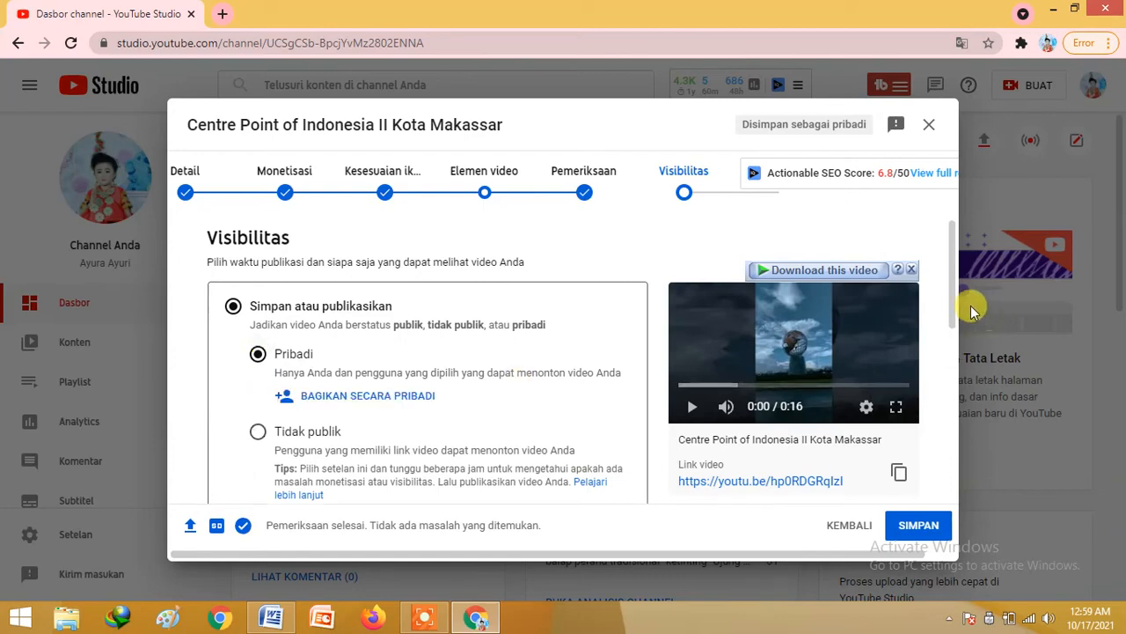
- Copy the video's link and paste it on a new line below the description paragraph in the Word document
{"action": "scroll", "coordinate": [954, 308], "scroll_direction": "down", "scroll_amount": 1}
{"action": "scroll", "coordinate": [953, 317], "scroll_direction": "down", "scroll_amount": 1}
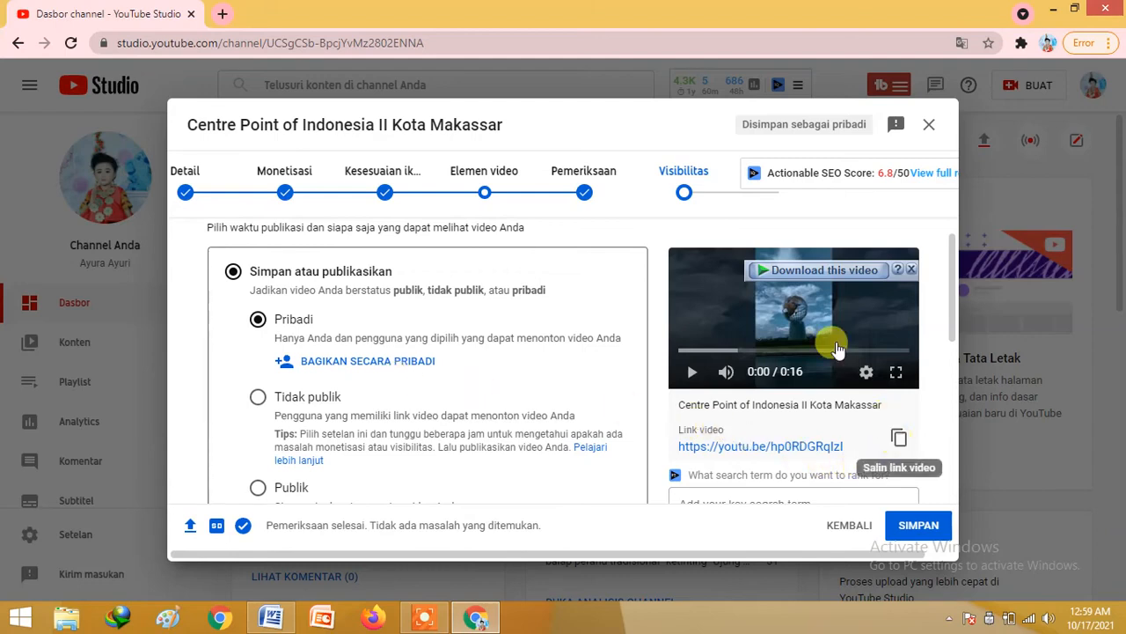
{"action": "left_click", "coordinate": [899, 438]}
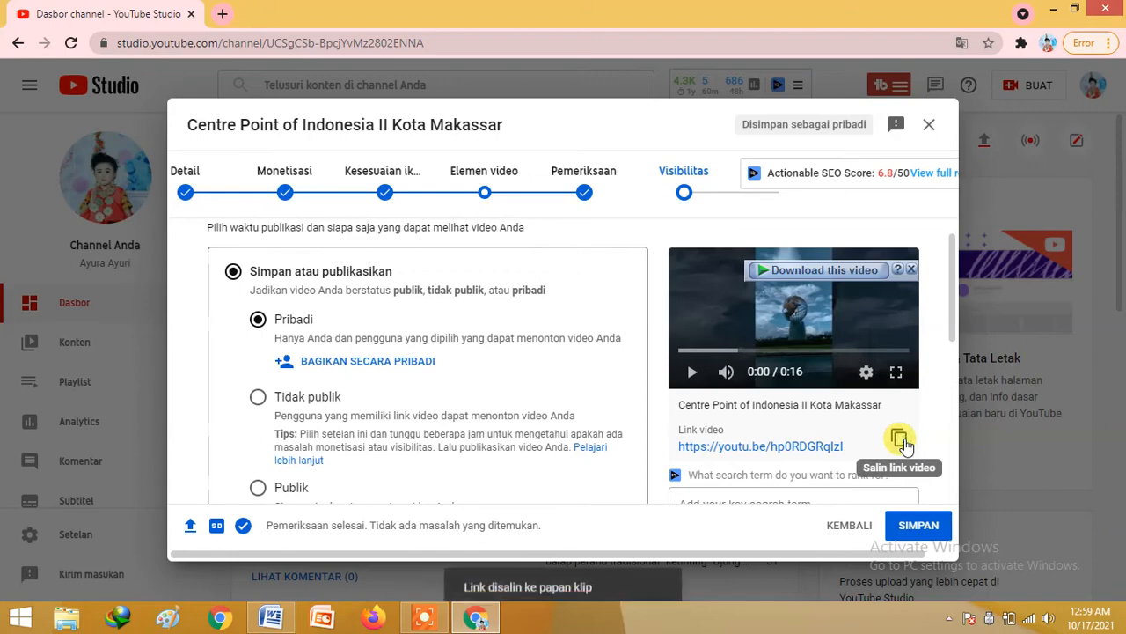
{"action": "left_click", "coordinate": [273, 618]}
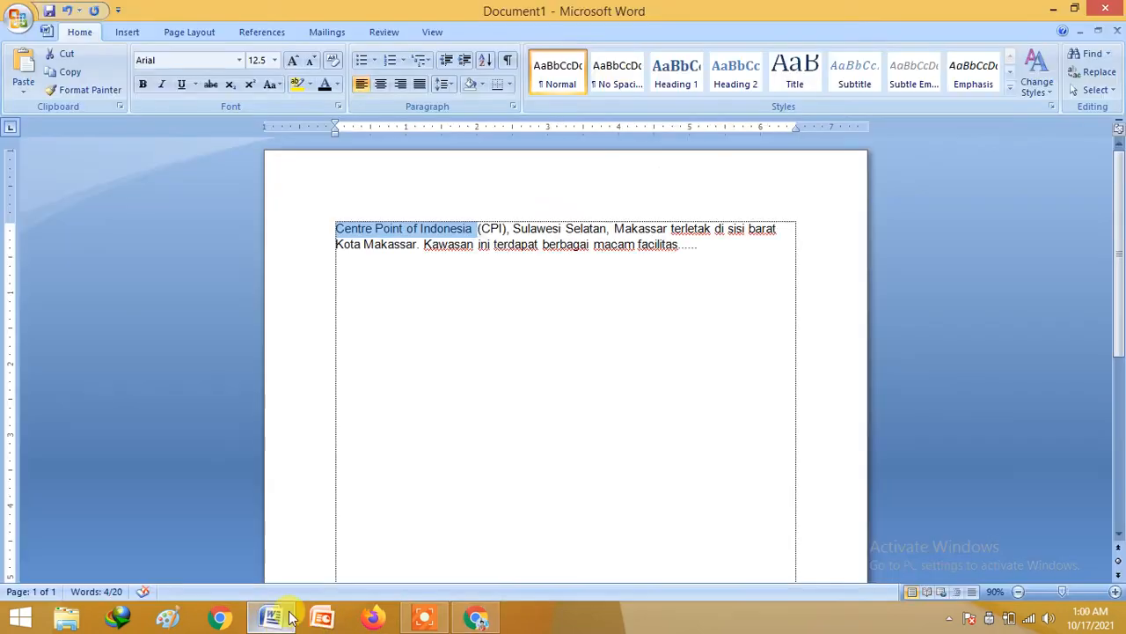
{"action": "left_click", "coordinate": [721, 250]}
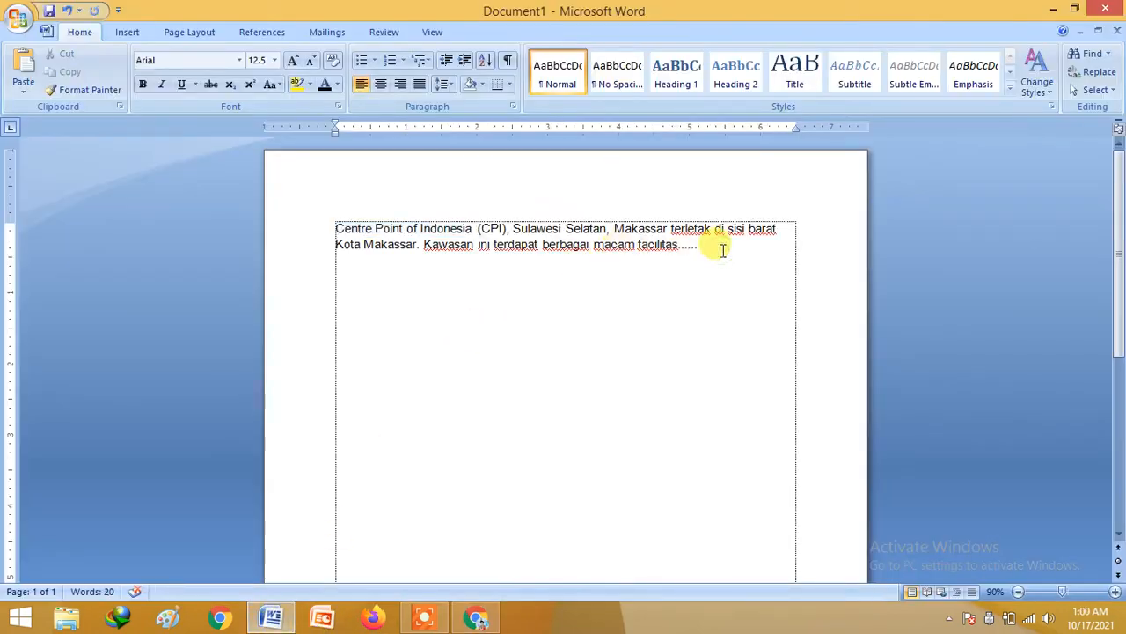
{"action": "key", "text": "Return"}
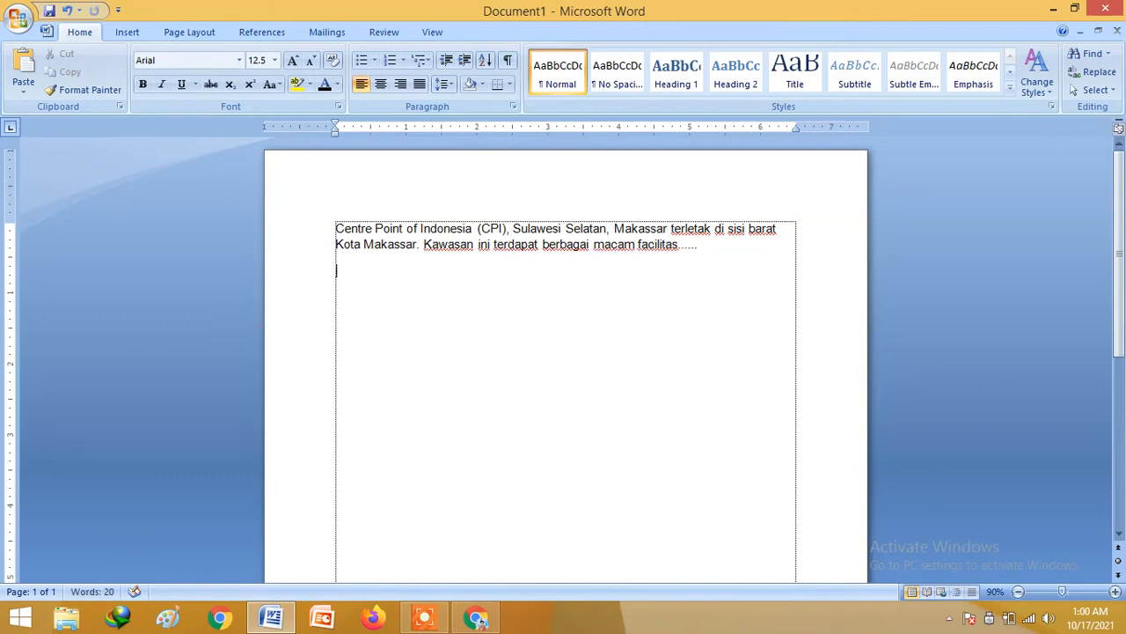
{"action": "key", "text": "ctrl+v"}
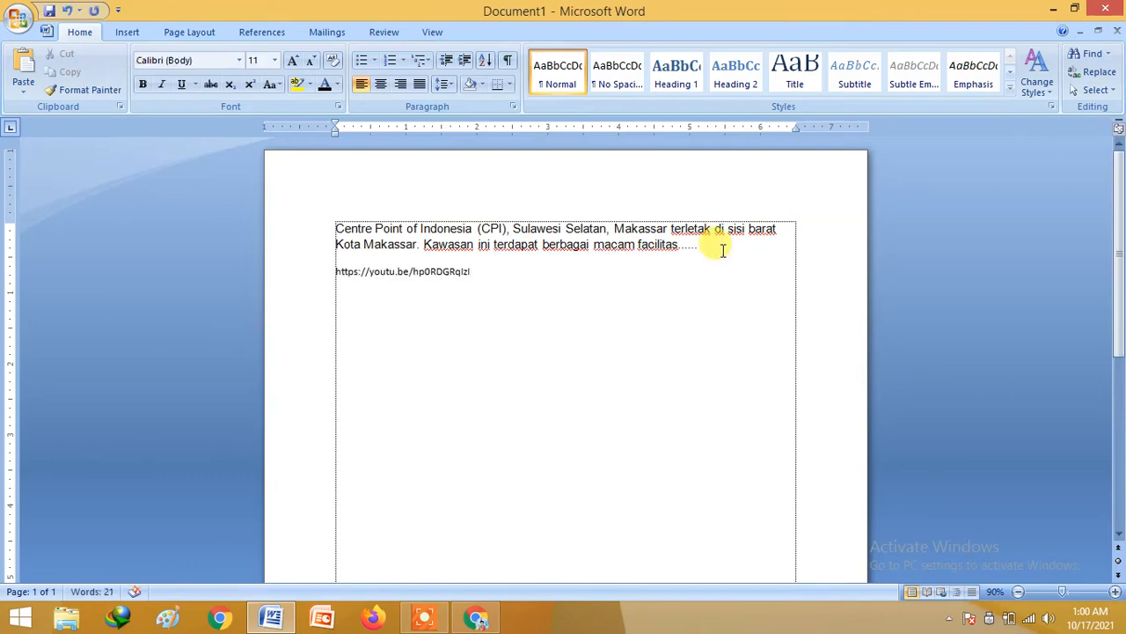
- Return to YouTube Studio in the browser and examine the visibility choices, selecting Jadwalkan to view its date, time and Premiere options
{"action": "left_click", "coordinate": [1052, 9]}
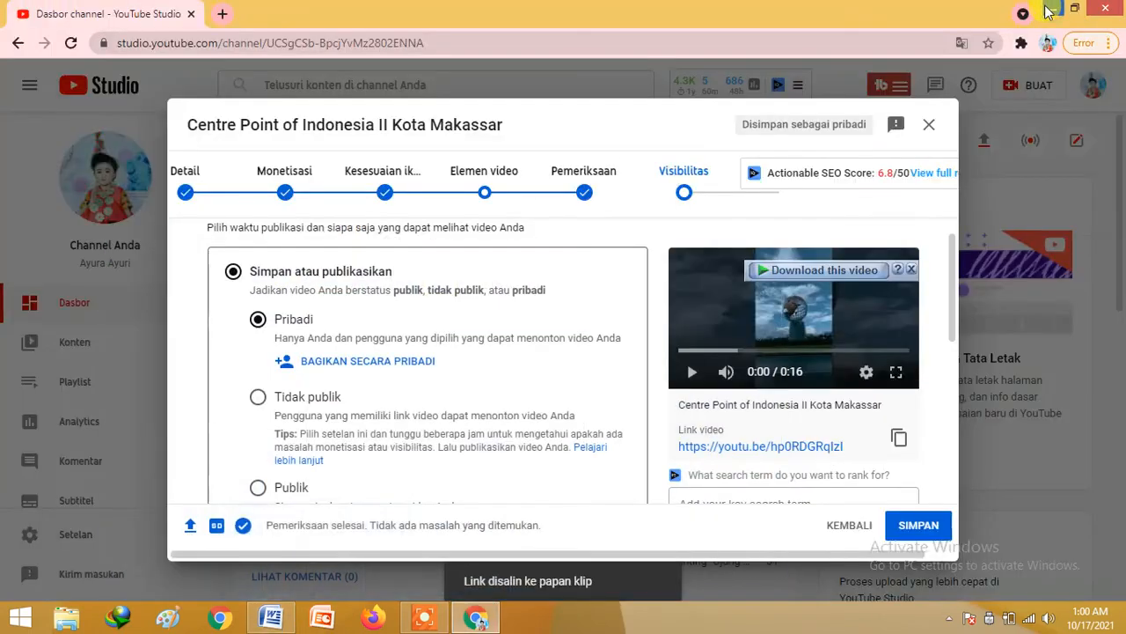
{"action": "left_click_drag", "start_coordinate": [956, 243], "coordinate": [948, 335]}
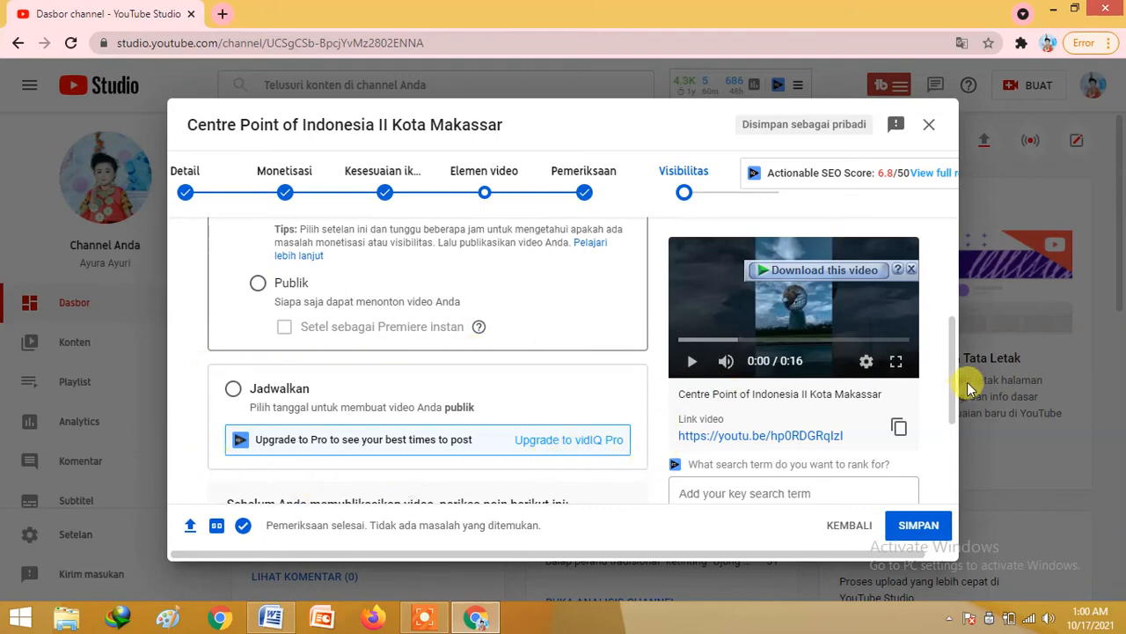
{"action": "left_click_drag", "start_coordinate": [954, 367], "coordinate": [957, 337]}
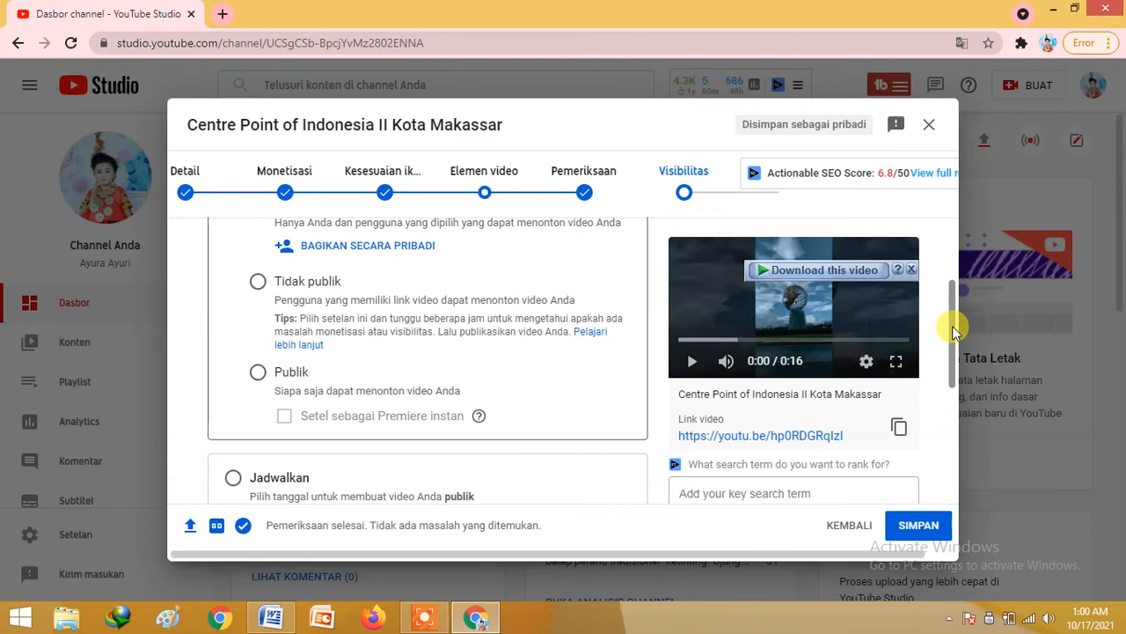
{"action": "left_click_drag", "start_coordinate": [955, 327], "coordinate": [955, 352]}
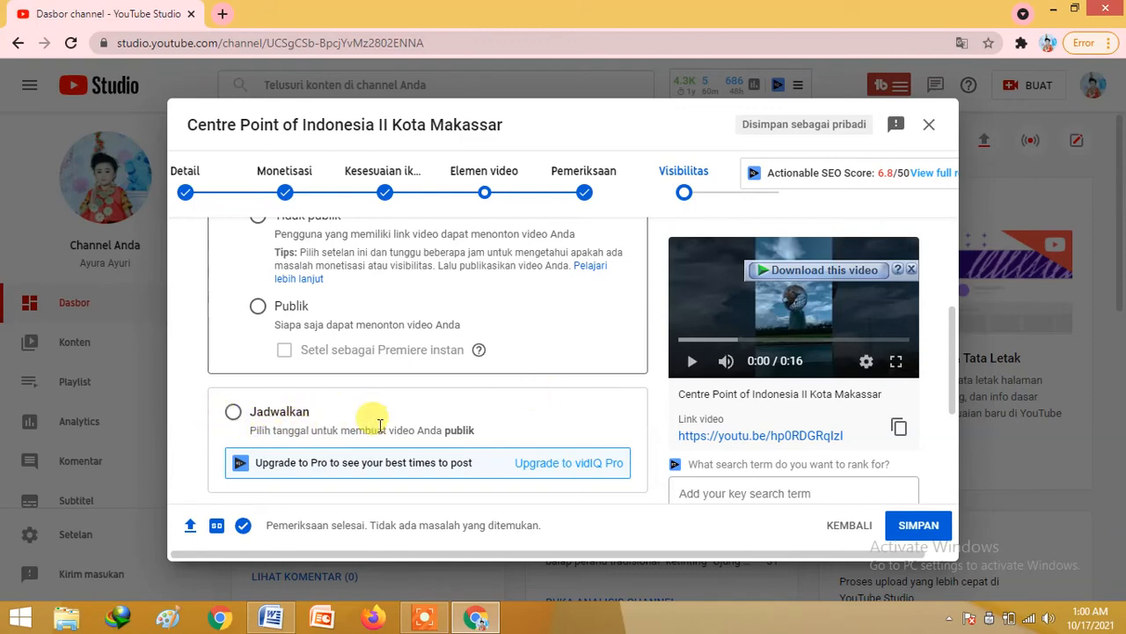
{"action": "left_click", "coordinate": [233, 411]}
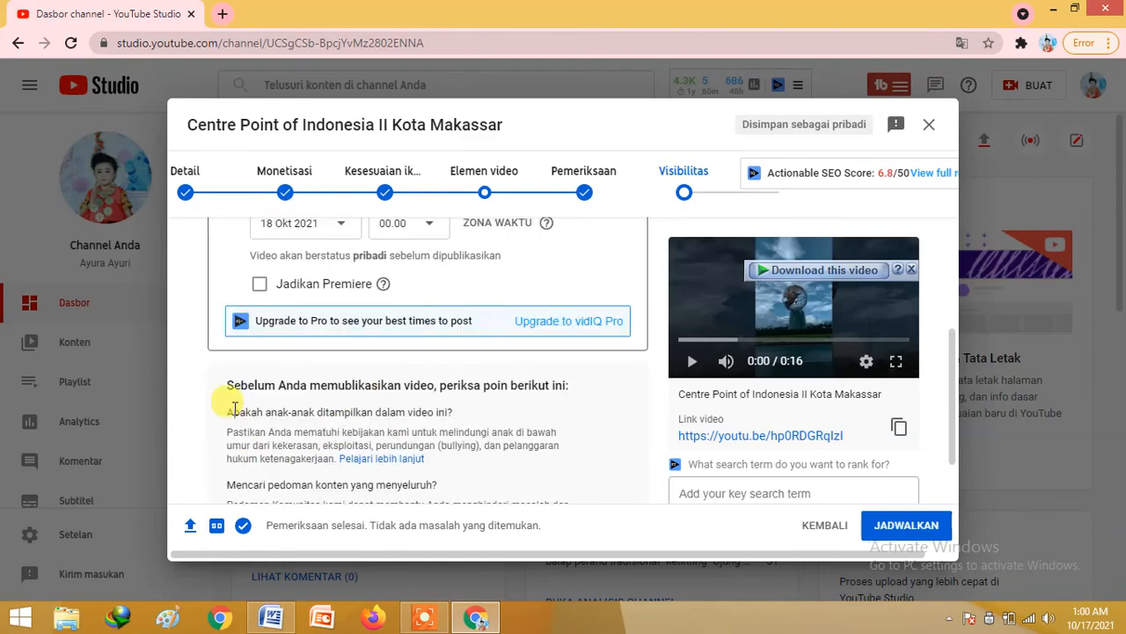
{"action": "left_click_drag", "start_coordinate": [956, 352], "coordinate": [956, 287]}
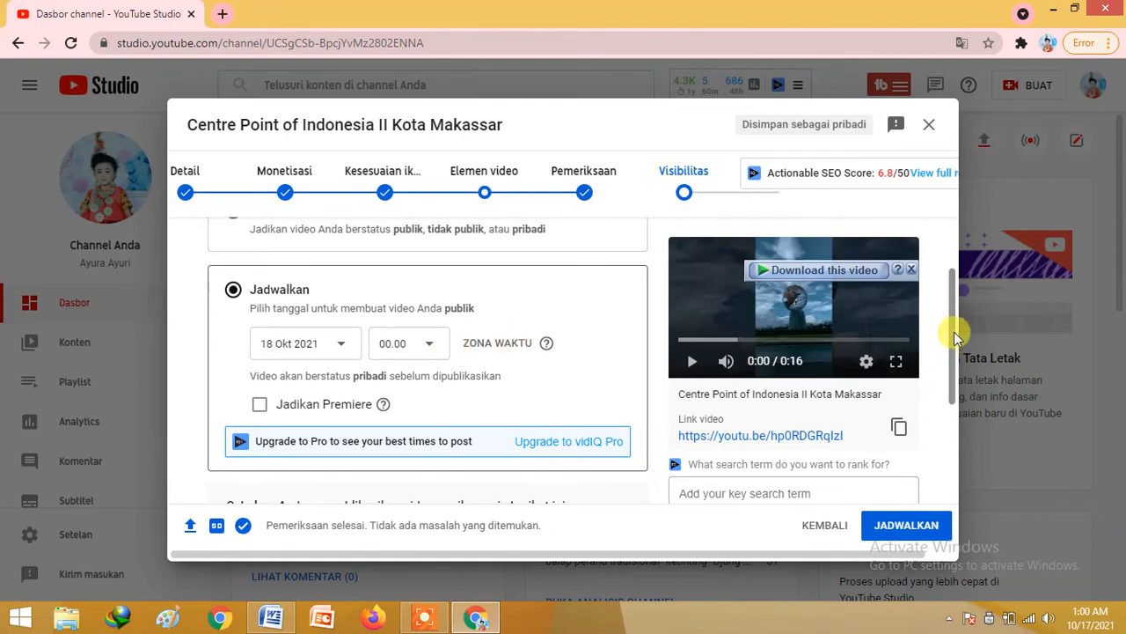
{"action": "left_click_drag", "start_coordinate": [957, 329], "coordinate": [964, 273]}
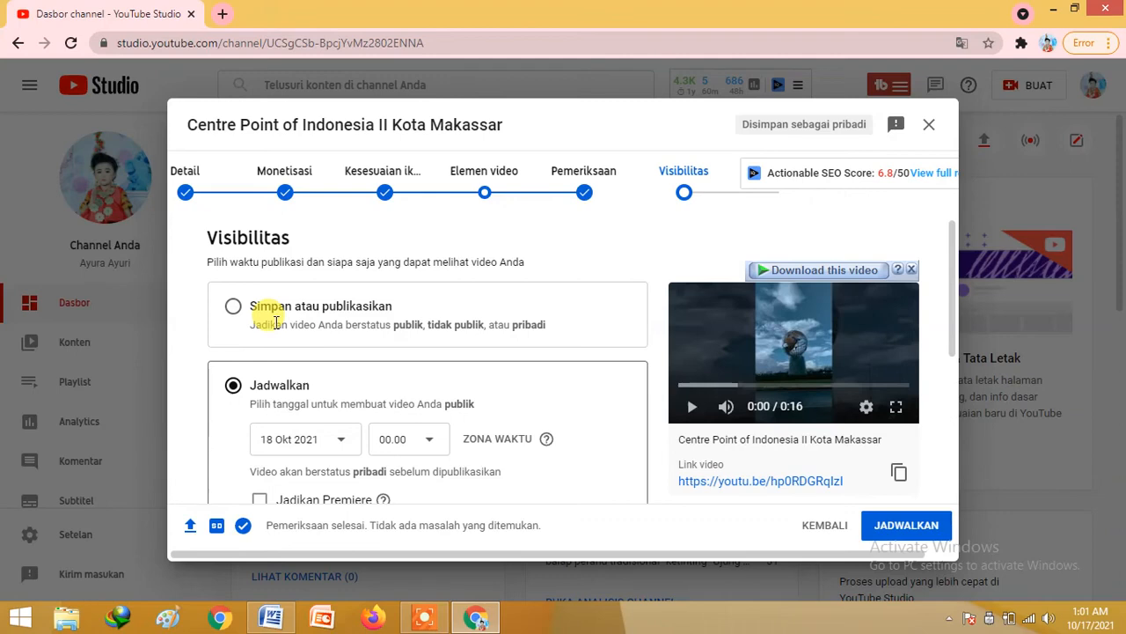
- Choose Simpan atau publikasikan with Pribadi visibility, play the video preview and save the video
{"action": "left_click", "coordinate": [233, 307]}
{"action": "left_click", "coordinate": [258, 357]}
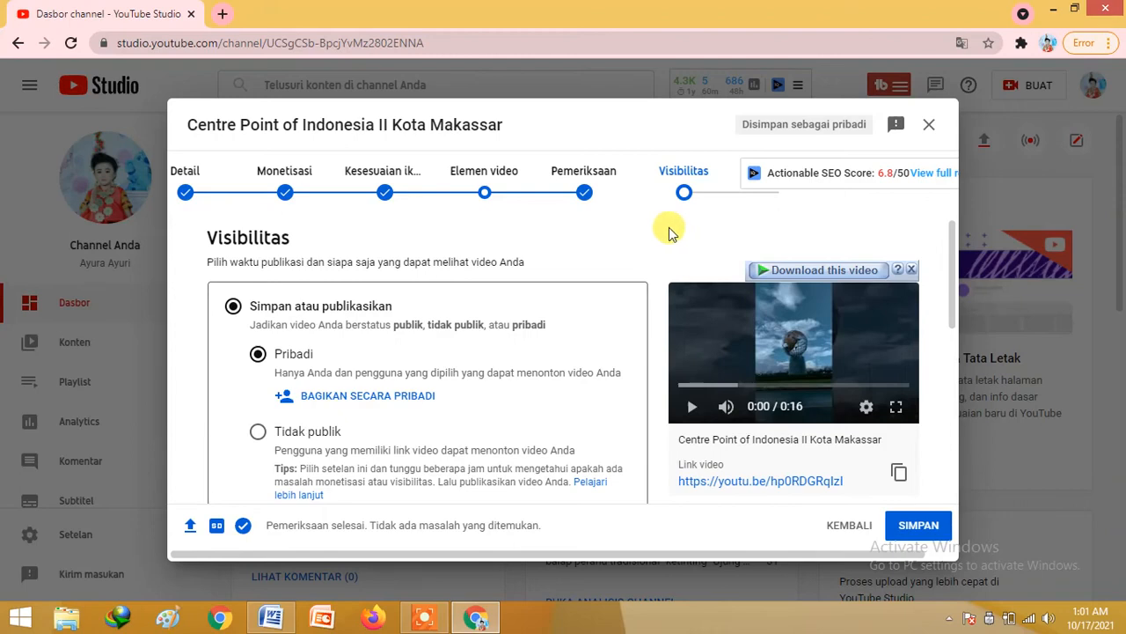
{"action": "left_click", "coordinate": [691, 407]}
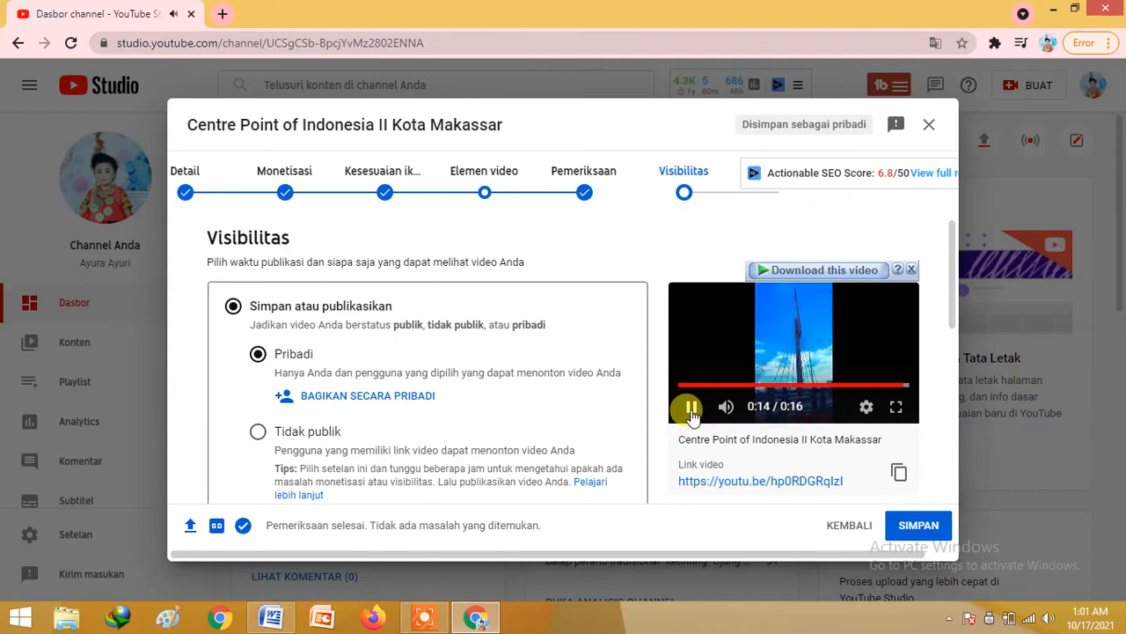
{"action": "left_click", "coordinate": [691, 410]}
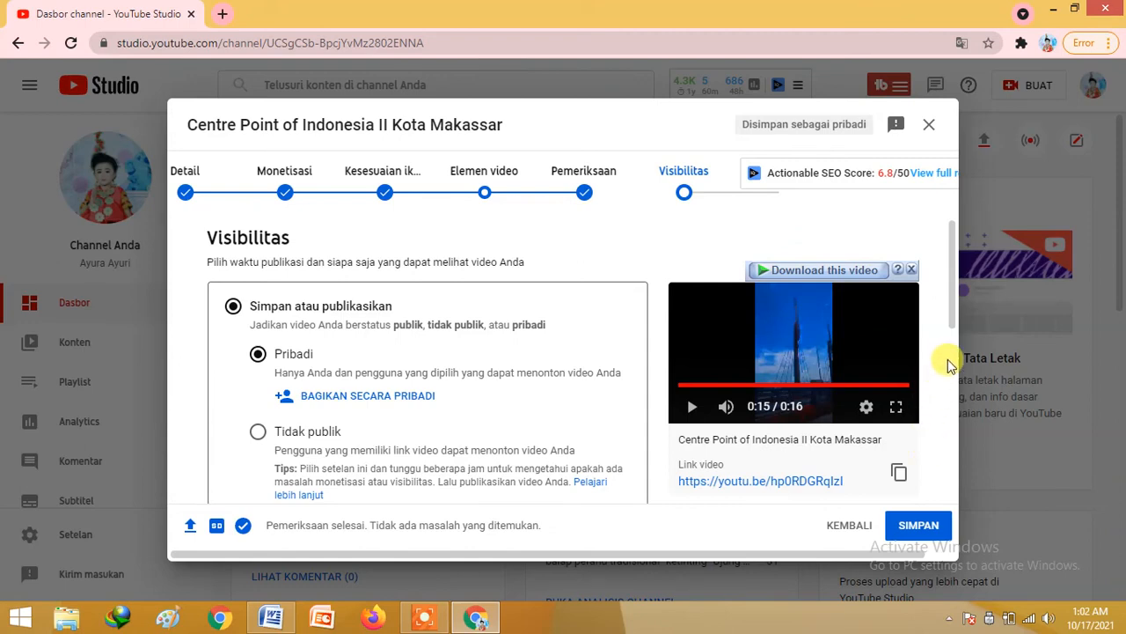
{"action": "left_click", "coordinate": [906, 527]}
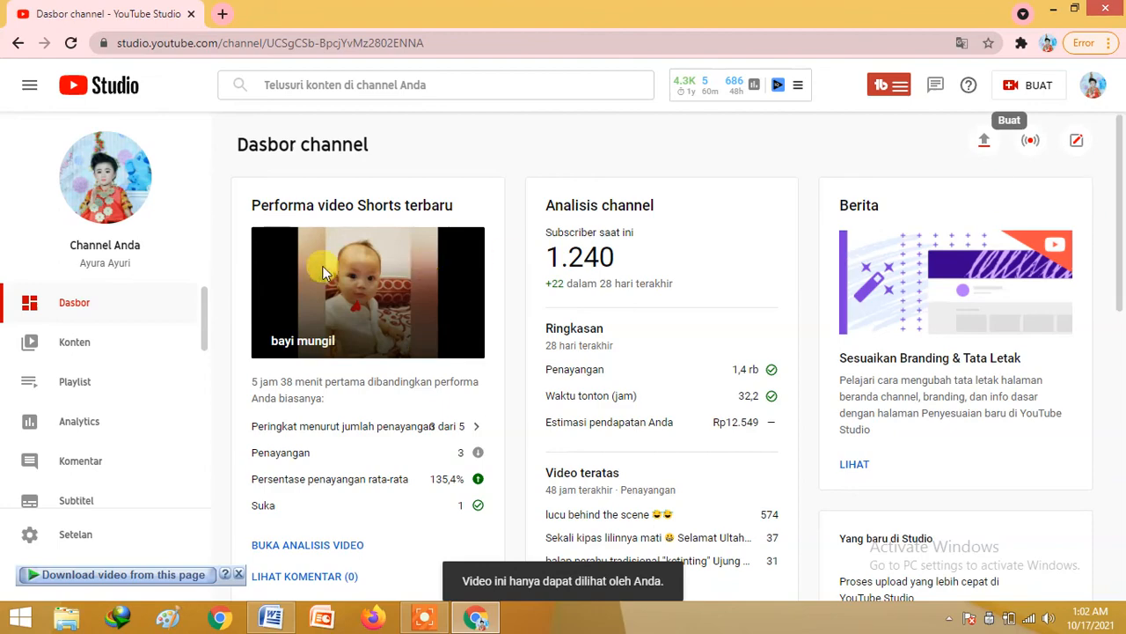
- Open the channel's Konten list and examine the uploaded video's visibility, monetization, restriction, date, view and comment columns
{"action": "mouse_move", "coordinate": [1122, 163]}
{"action": "left_mouse_down"}
{"action": "mouse_move", "coordinate": [1118, 182]}
{"action": "mouse_move", "coordinate": [1122, 162]}
{"action": "left_mouse_up"}
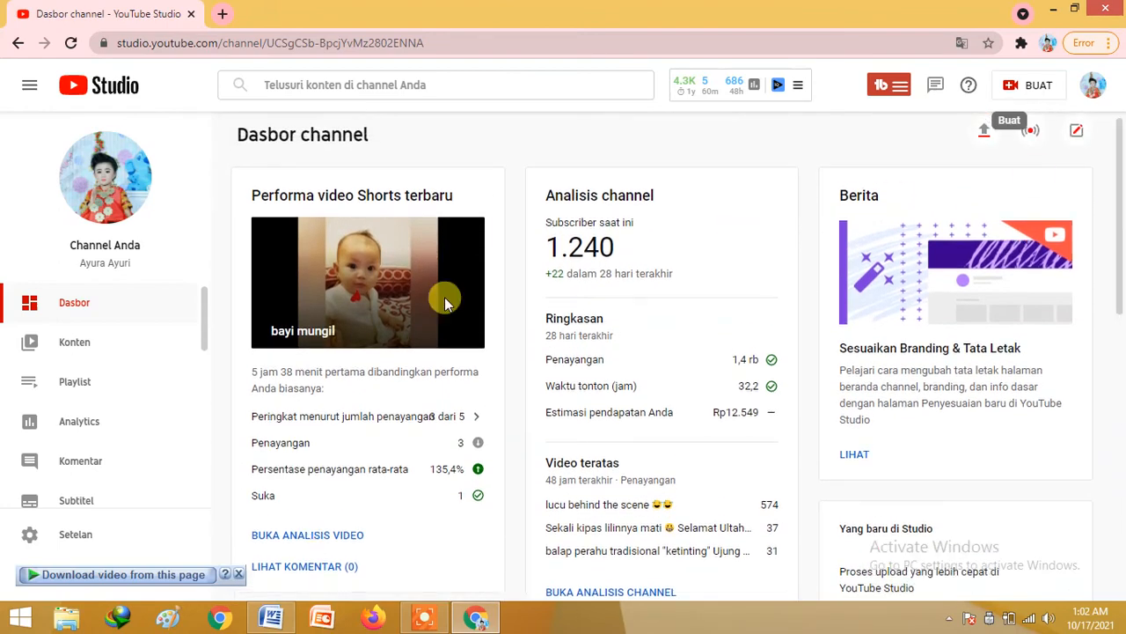
{"action": "left_click", "coordinate": [81, 346]}
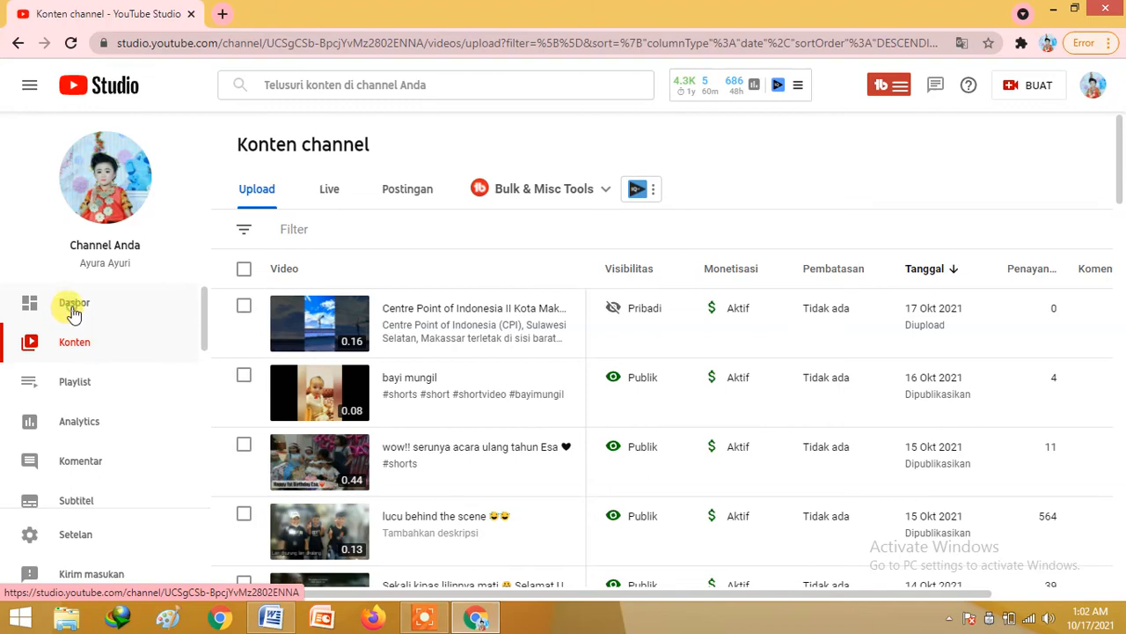
{"action": "left_click", "coordinate": [73, 308]}
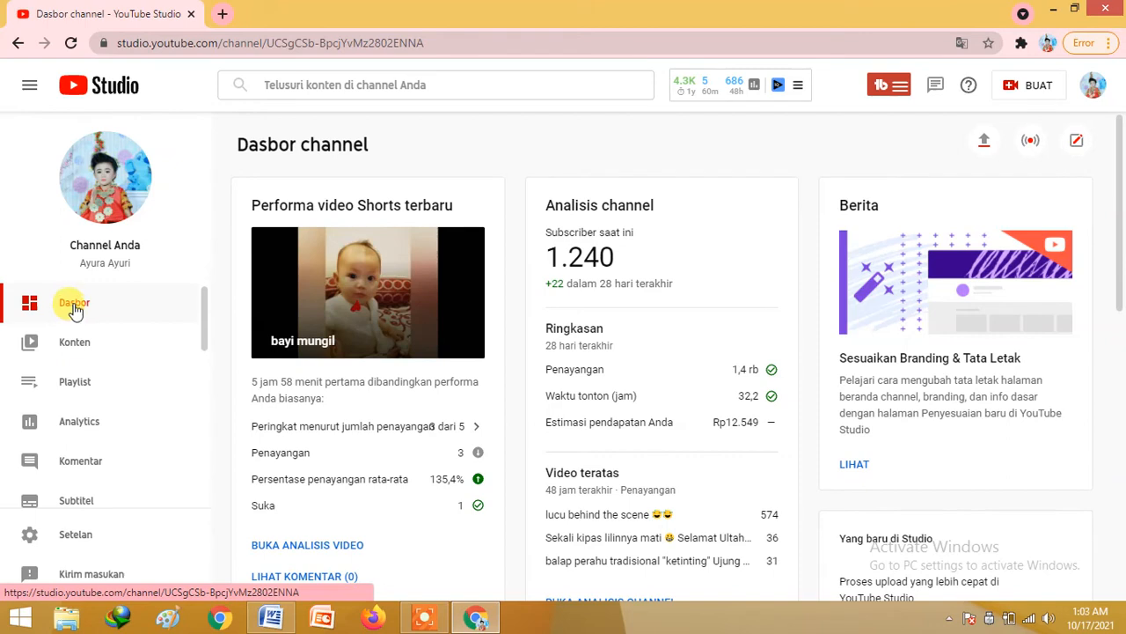
{"action": "left_click", "coordinate": [39, 348]}
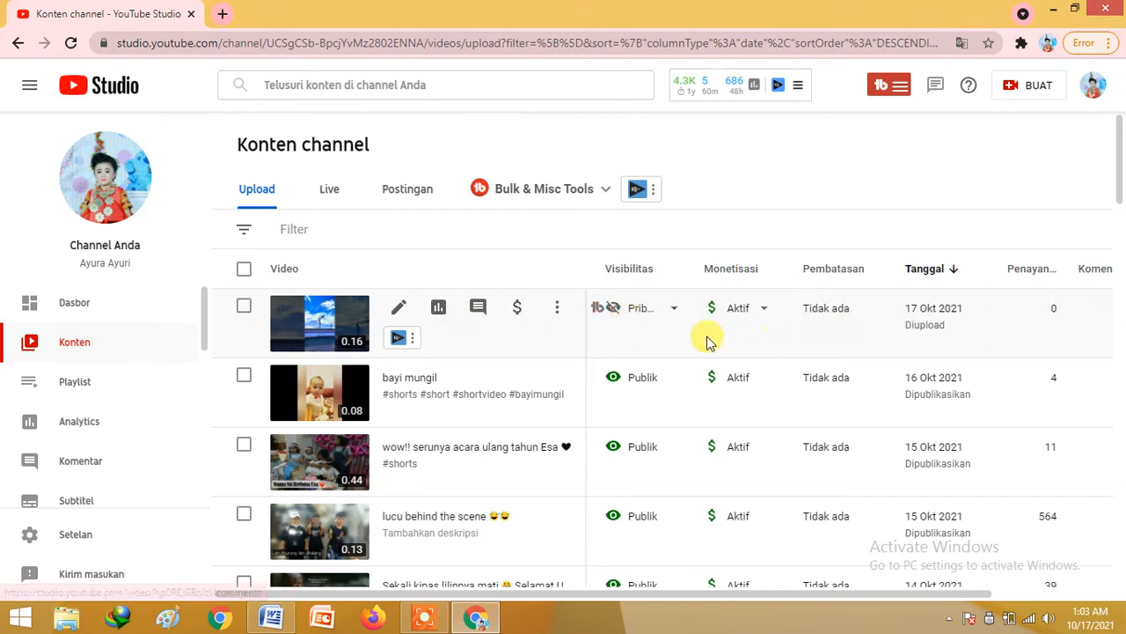
{"action": "mouse_move", "coordinate": [612, 284]}
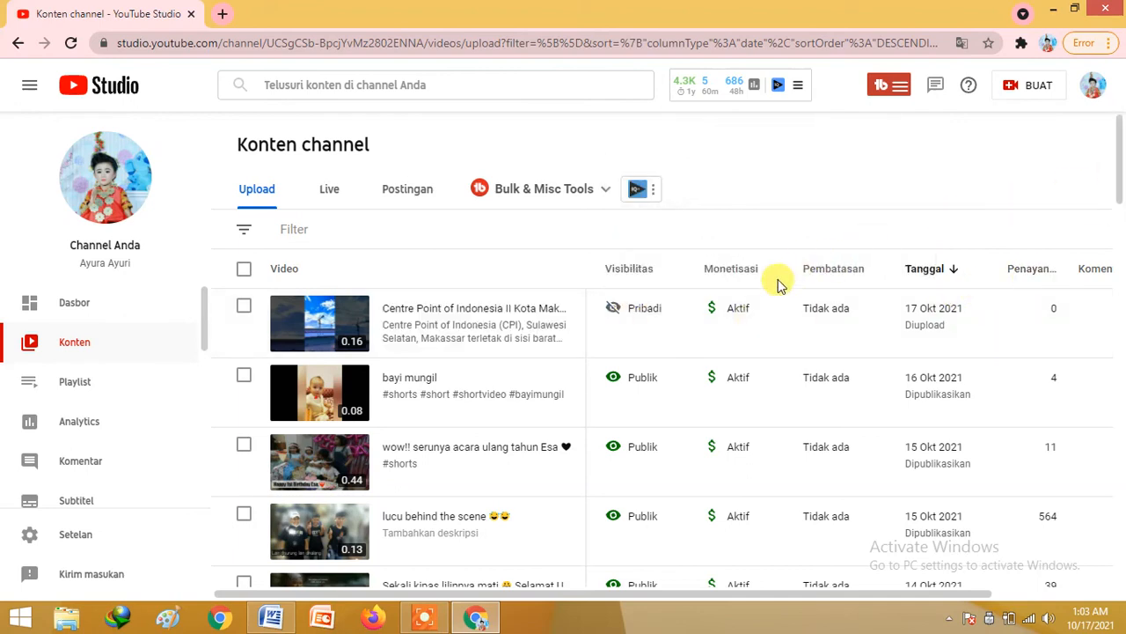
{"action": "mouse_move", "coordinate": [804, 281]}
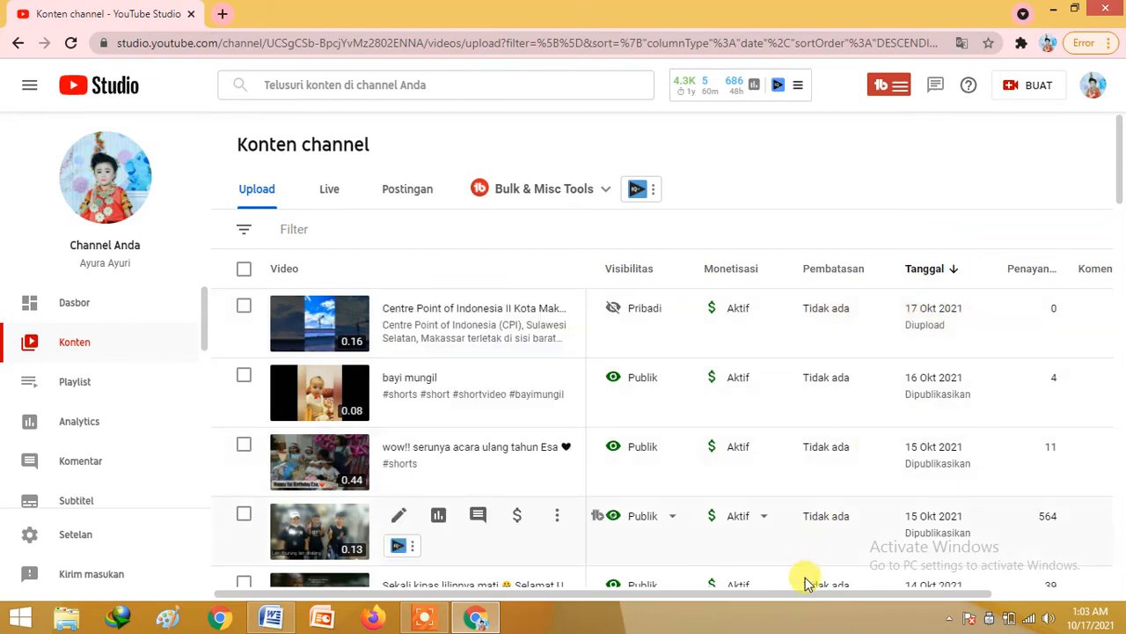
{"action": "left_click_drag", "start_coordinate": [805, 588], "coordinate": [928, 588]}
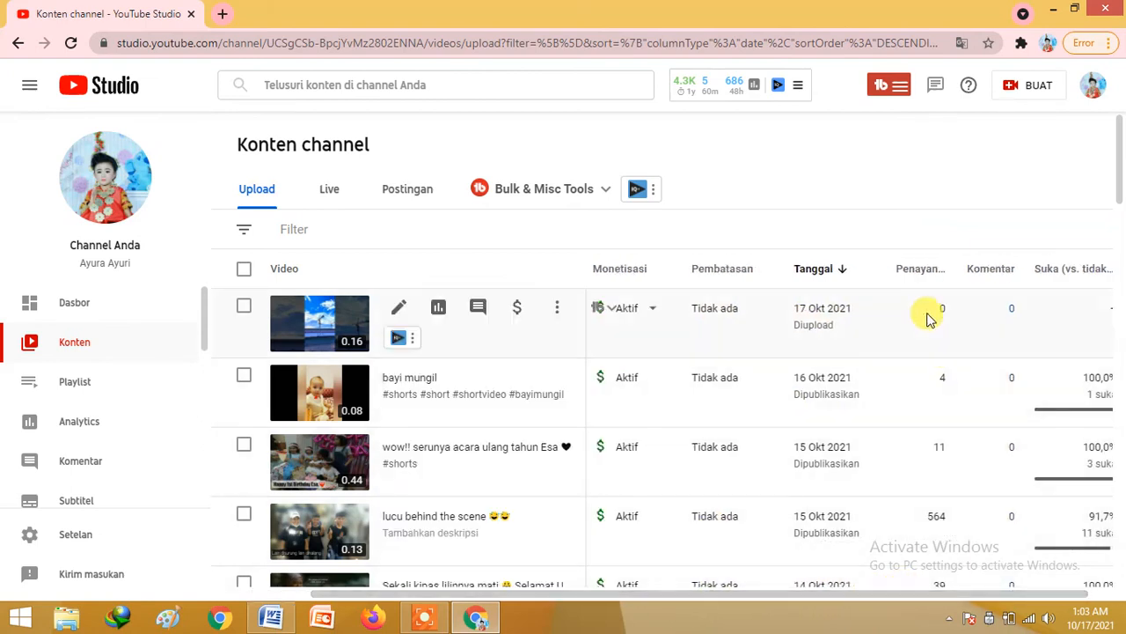
{"action": "mouse_move", "coordinate": [964, 285]}
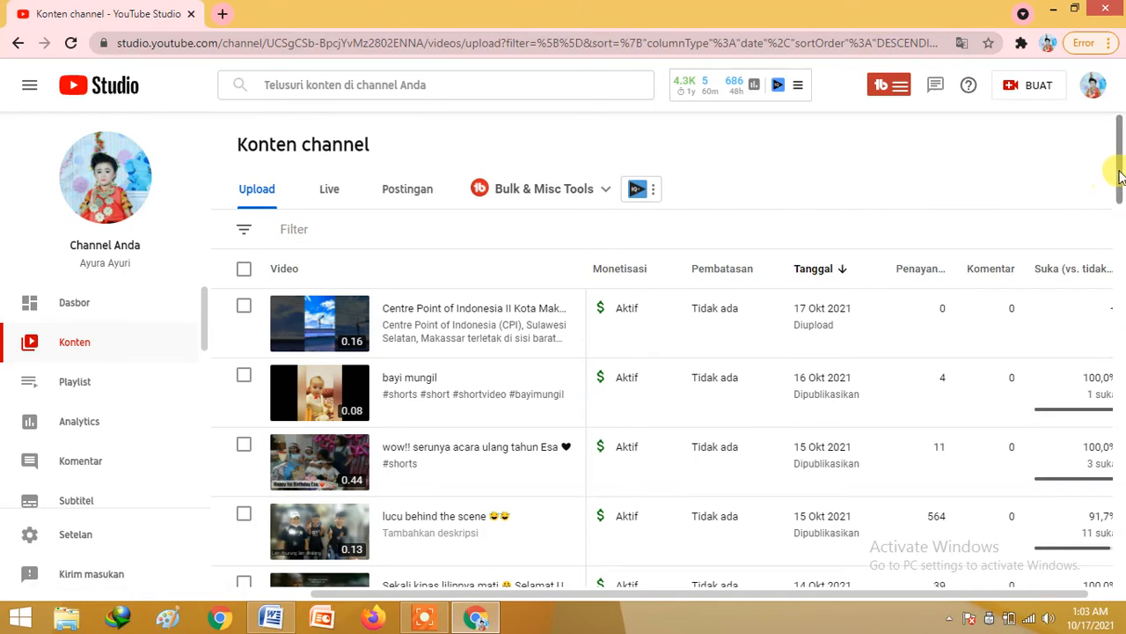
{"action": "scroll", "coordinate": [1118, 175], "scroll_direction": "down", "scroll_amount": 1}
{"action": "scroll", "coordinate": [1120, 172], "scroll_direction": "up", "scroll_amount": 1}
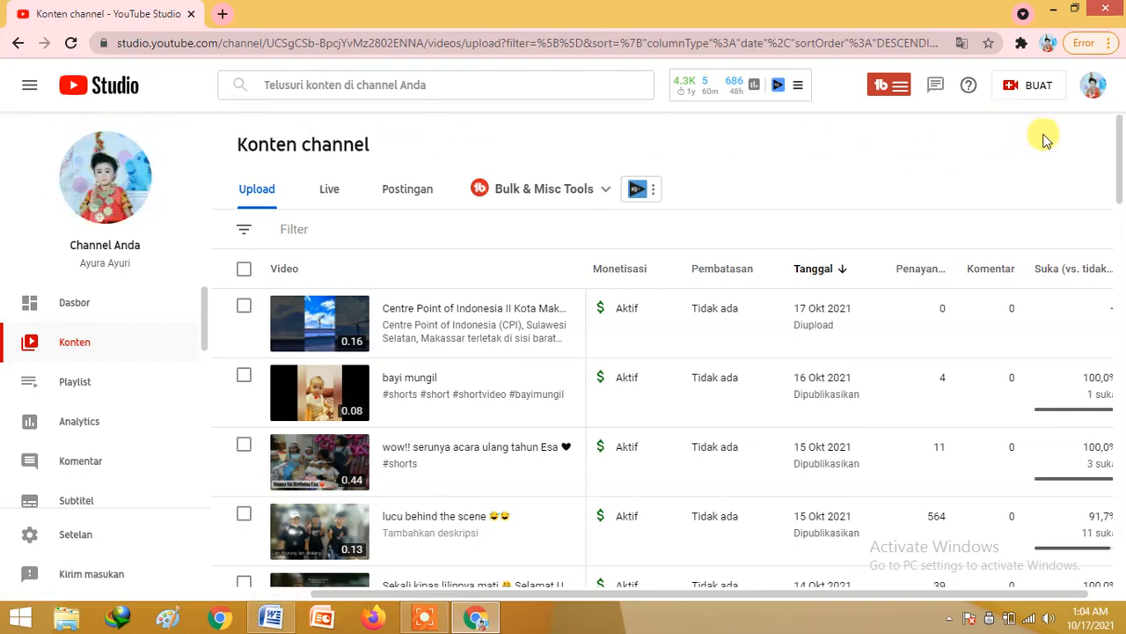
- Open the channel's YouTube page and look through its Video list
{"action": "left_click", "coordinate": [1092, 88]}
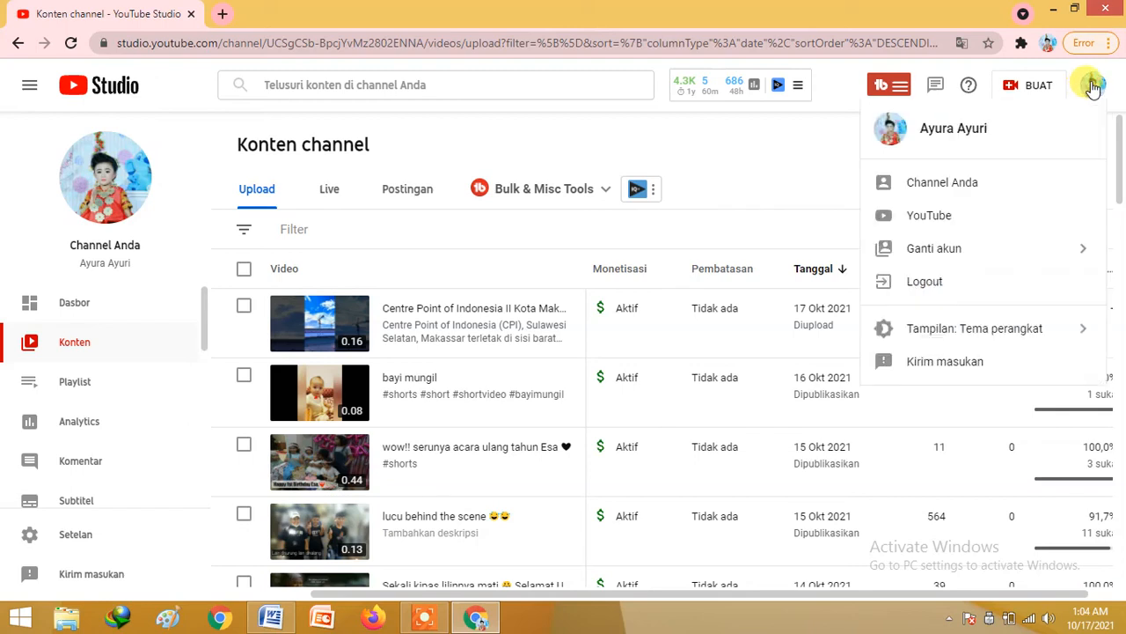
{"action": "left_click", "coordinate": [924, 189]}
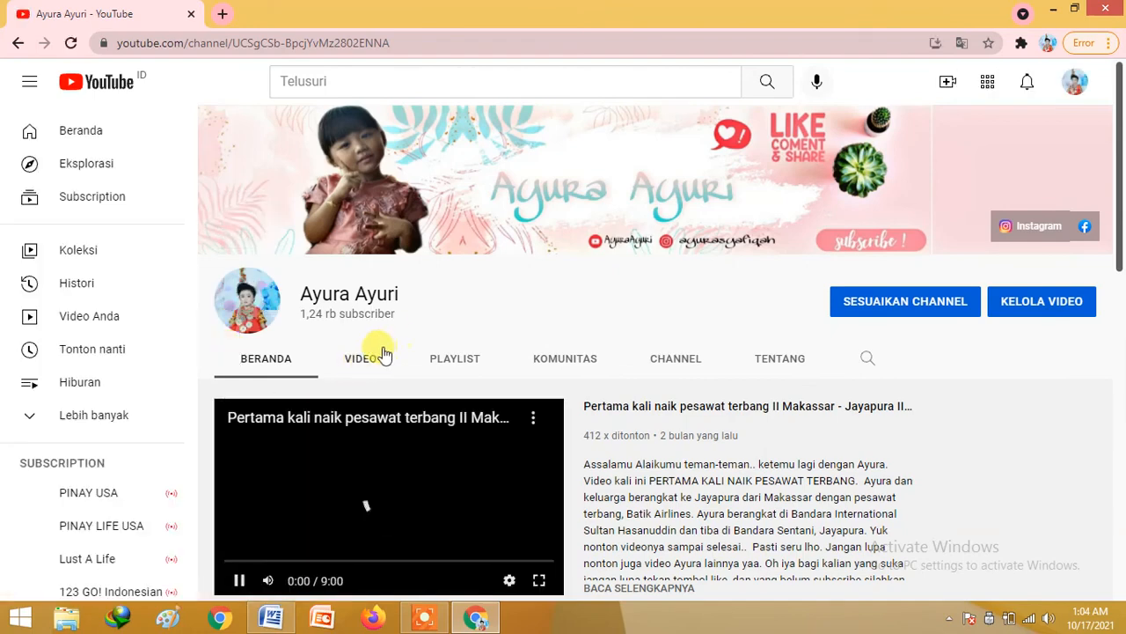
{"action": "left_click", "coordinate": [361, 359]}
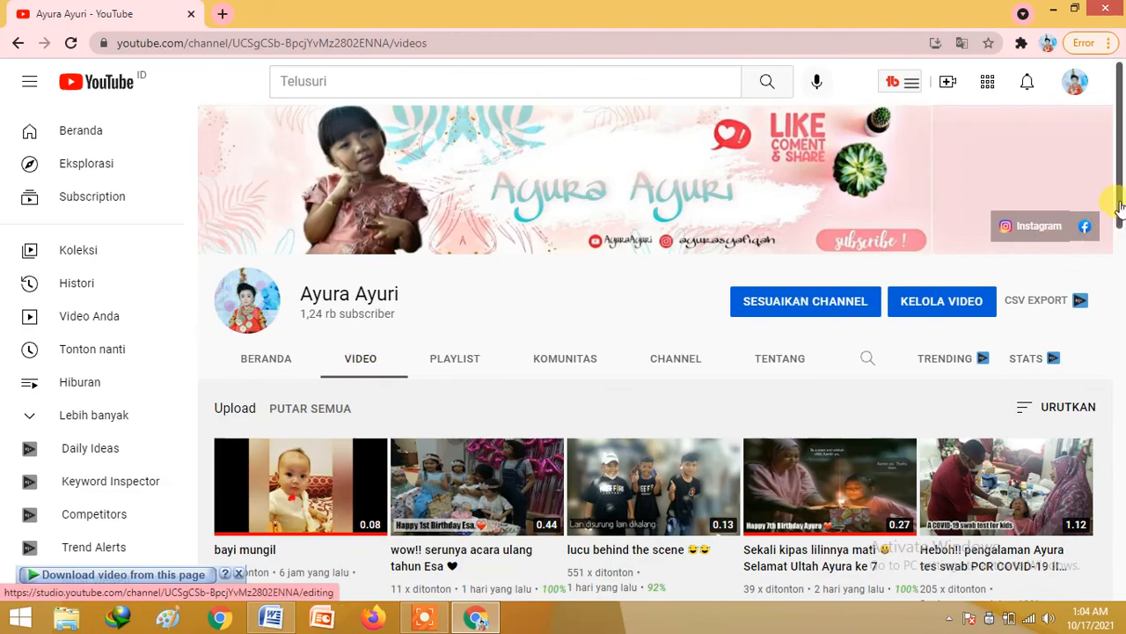
{"action": "mouse_move", "coordinate": [1120, 211]}
{"action": "left_mouse_down"}
{"action": "mouse_move", "coordinate": [1120, 284]}
{"action": "mouse_move", "coordinate": [1114, 228]}
{"action": "left_mouse_up"}
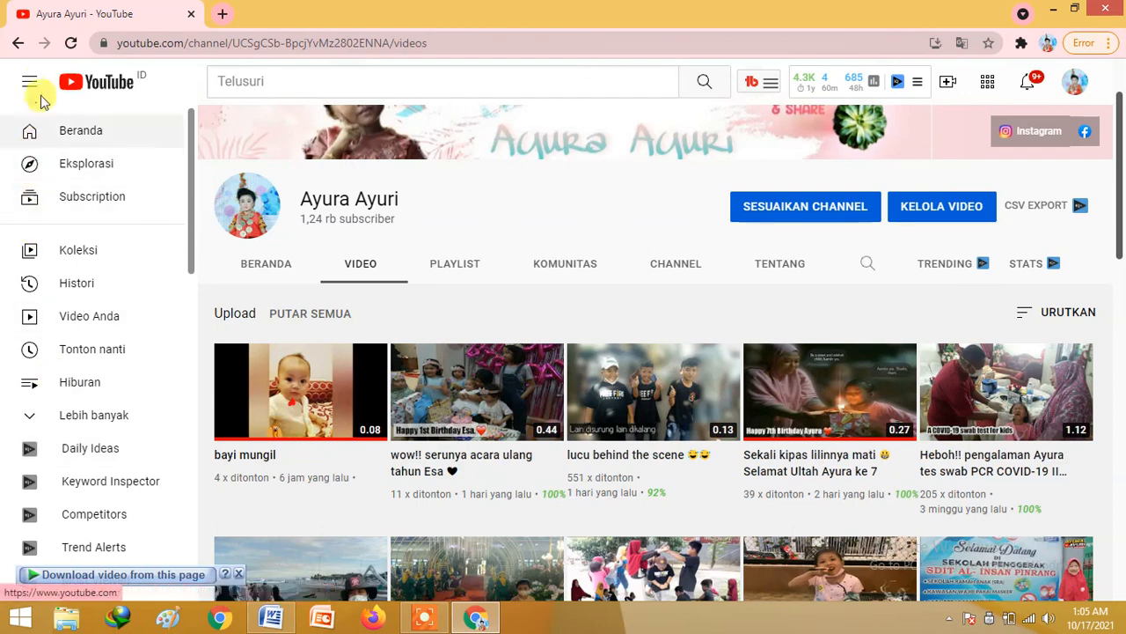
- Go back to YouTube Studio from the channel page and look over the uploads in the Konten list
{"action": "left_click", "coordinate": [1074, 84]}
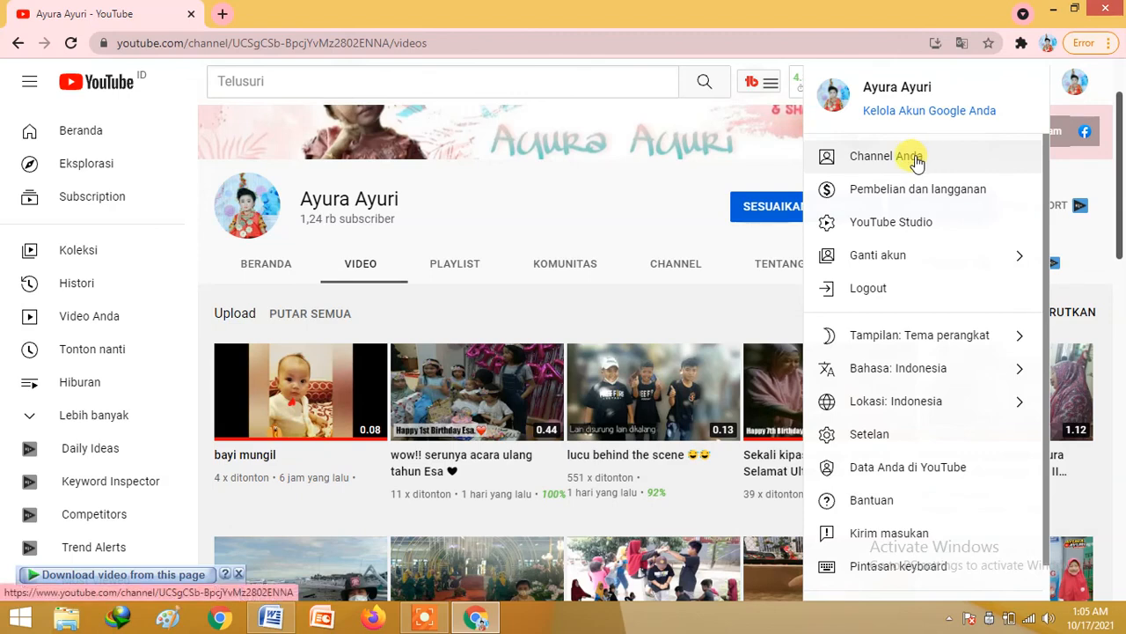
{"action": "left_click", "coordinate": [907, 224]}
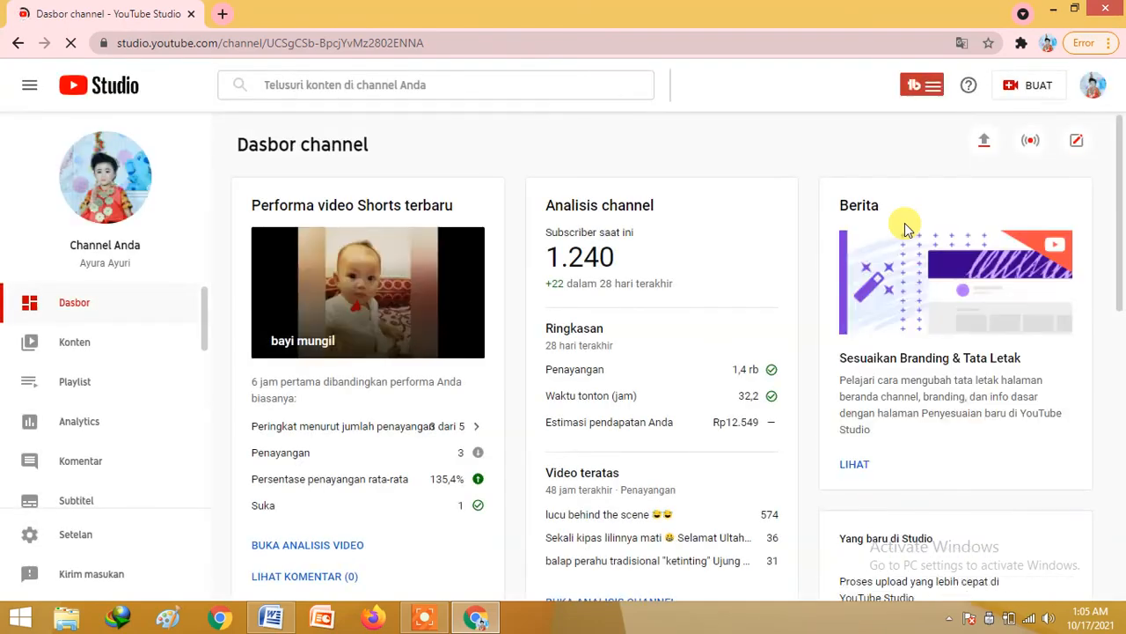
{"action": "left_click", "coordinate": [70, 351]}
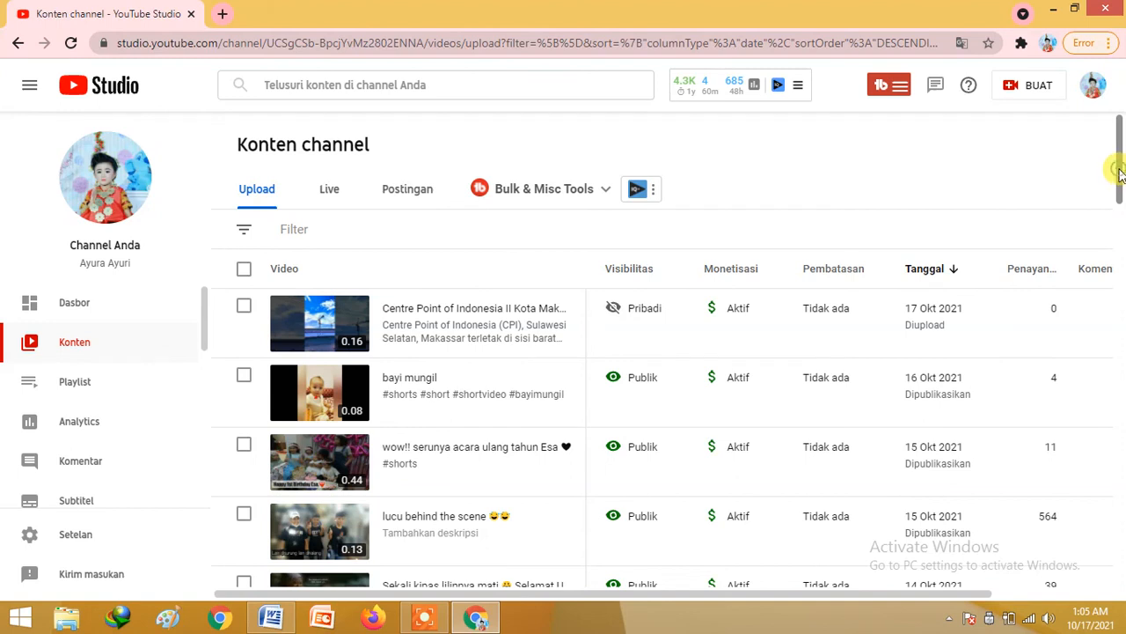
{"action": "scroll", "coordinate": [1118, 174], "scroll_direction": "down", "scroll_amount": 1}
{"action": "scroll", "coordinate": [1118, 176], "scroll_direction": "up", "scroll_amount": 1}
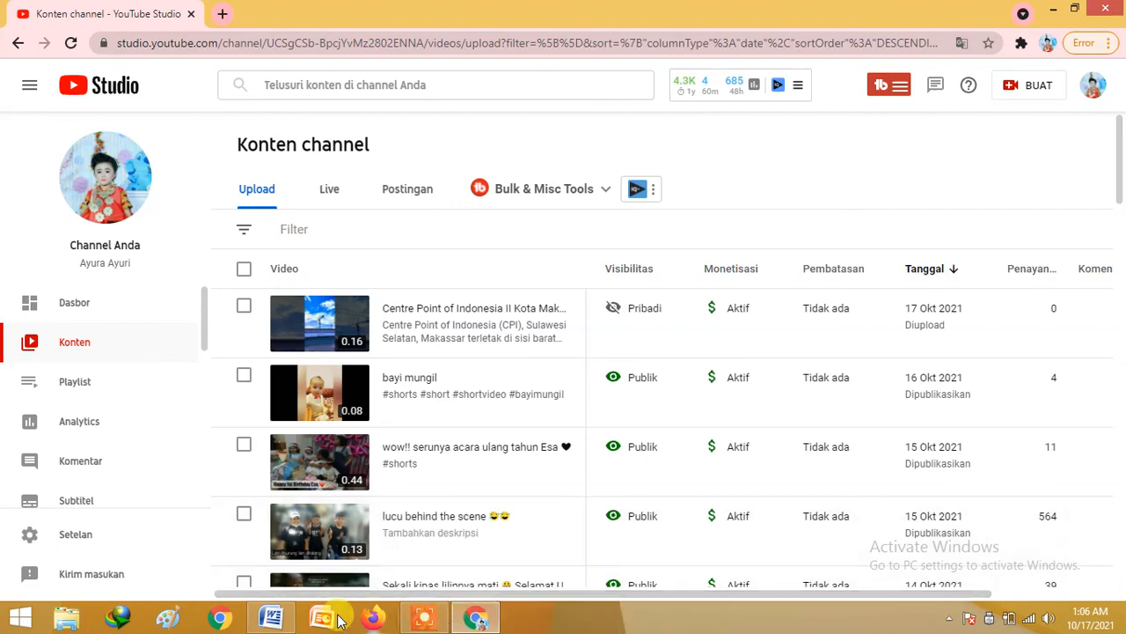
- Switch to the Word document, highlight the saved video link and return to YouTube Studio in the browser
{"action": "left_click", "coordinate": [273, 616]}
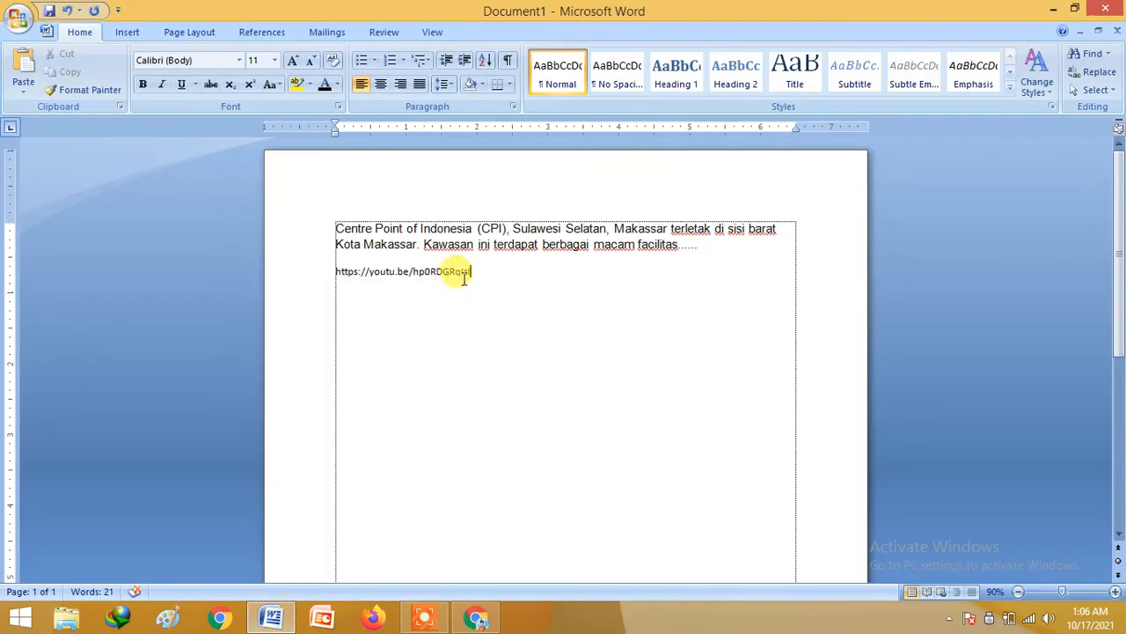
{"action": "left_click_drag", "start_coordinate": [470, 271], "coordinate": [344, 272]}
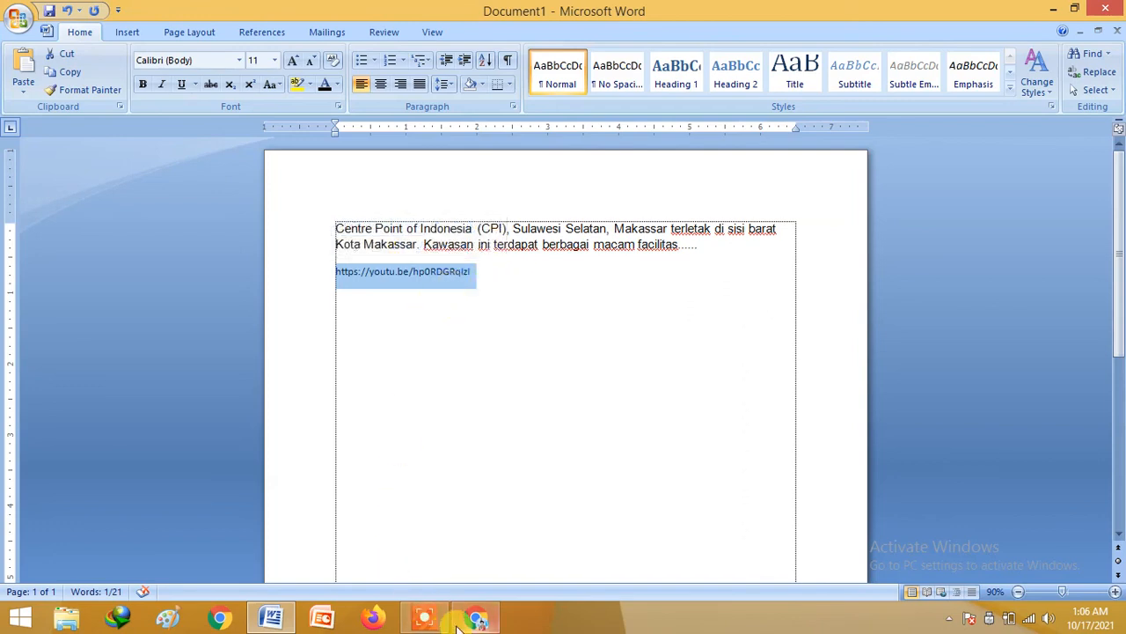
{"action": "left_click", "coordinate": [426, 620]}
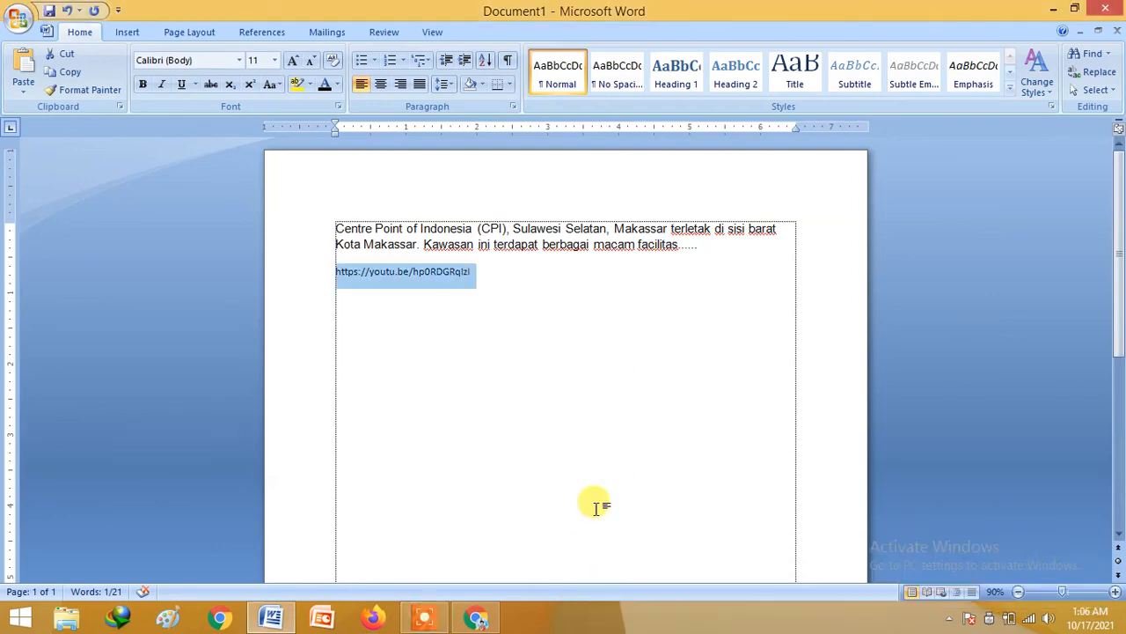
{"action": "left_click", "coordinate": [476, 618]}
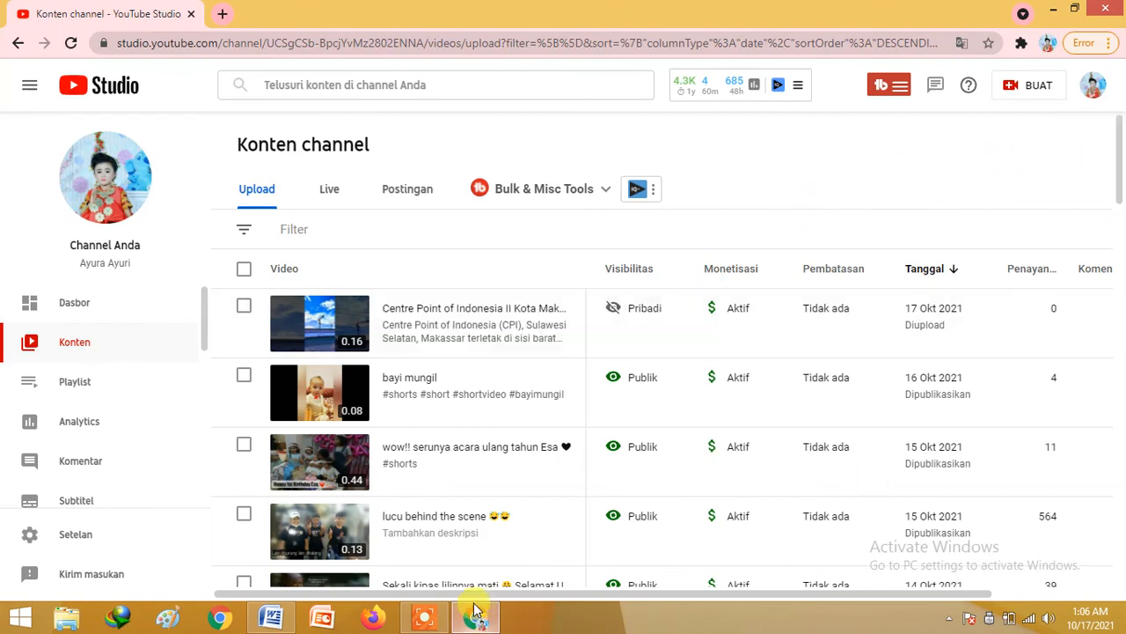
{"action": "left_click", "coordinate": [424, 618]}
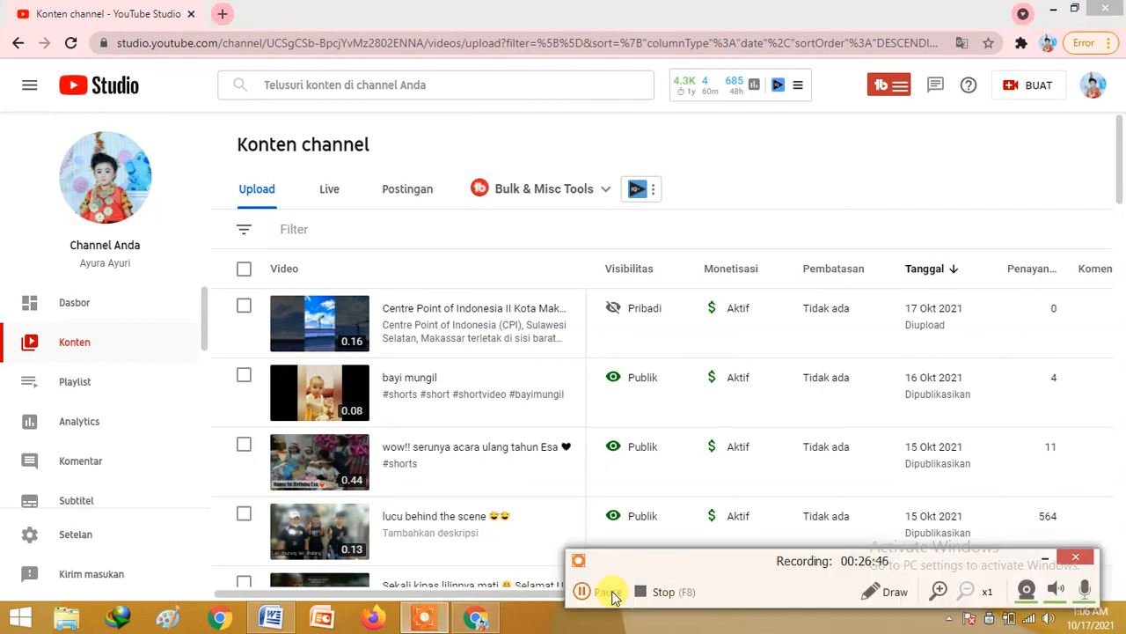